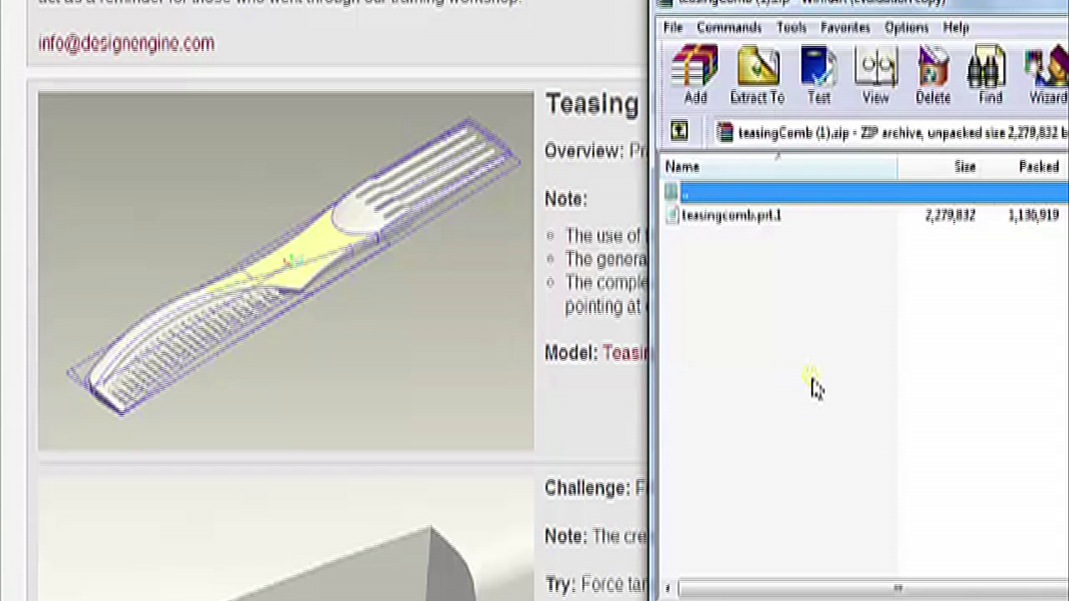
# Open teasingcomb.prt.1 from the teasingComb (1).zip archive in Creo Parametric
pyautogui.click(814, 386)
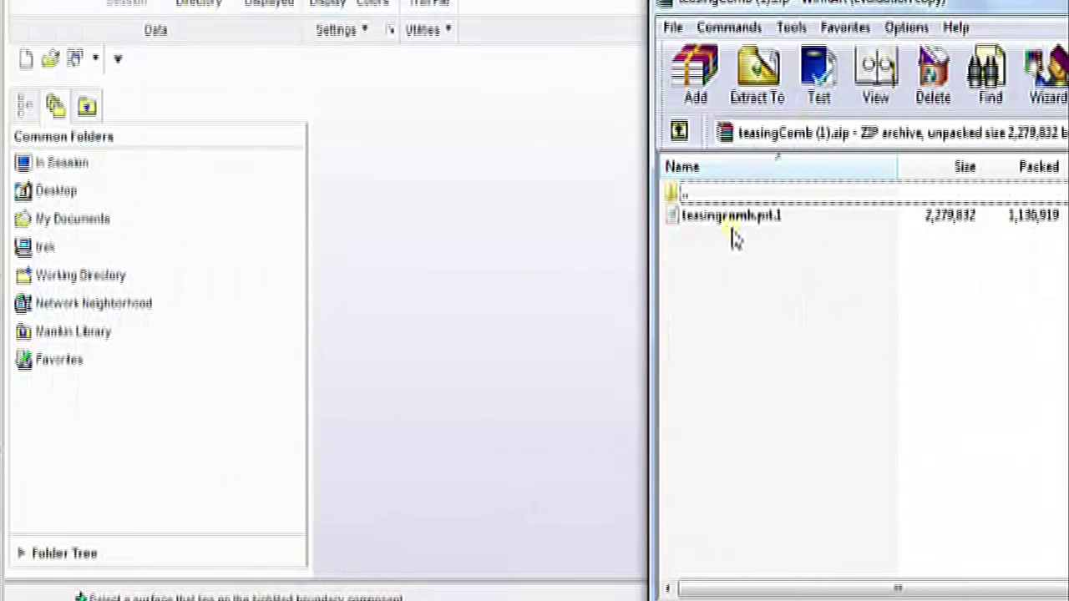
pyautogui.moveTo(731, 218); pyautogui.dragTo(539, 276)
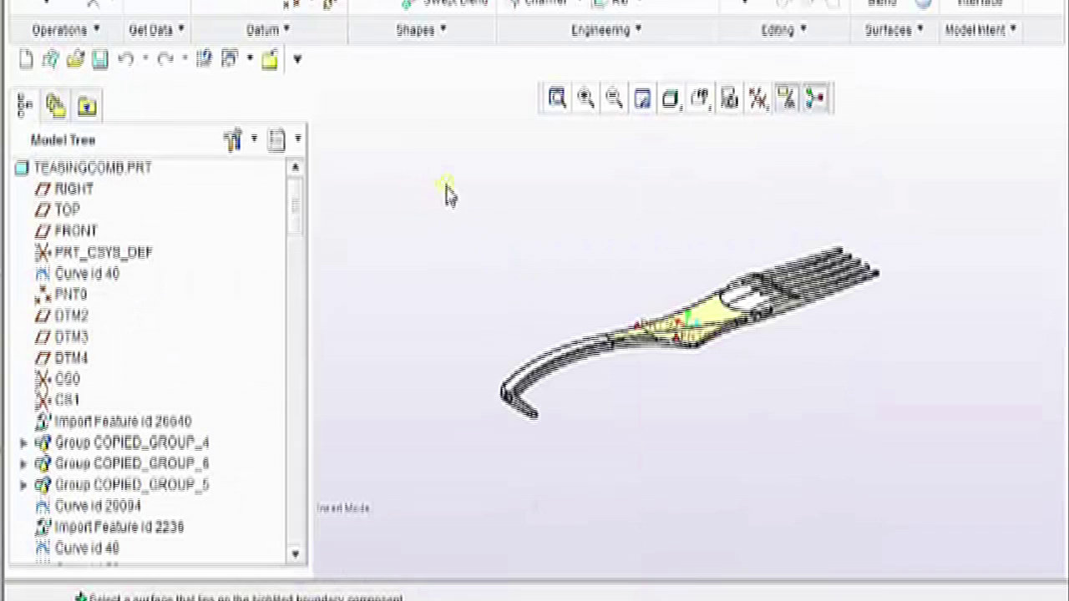
# Delete the existing patch surfaces covering the rectangular notch at the bent corner of the comb's narrow end
pyautogui.scroll(-3, 597, 347)
pyautogui.moveTo(818, 407)
pyautogui.mouseDown(button='middle')
pyautogui.moveTo(824, 418)
pyautogui.moveTo(819, 409)
pyautogui.mouseUp(button='middle')
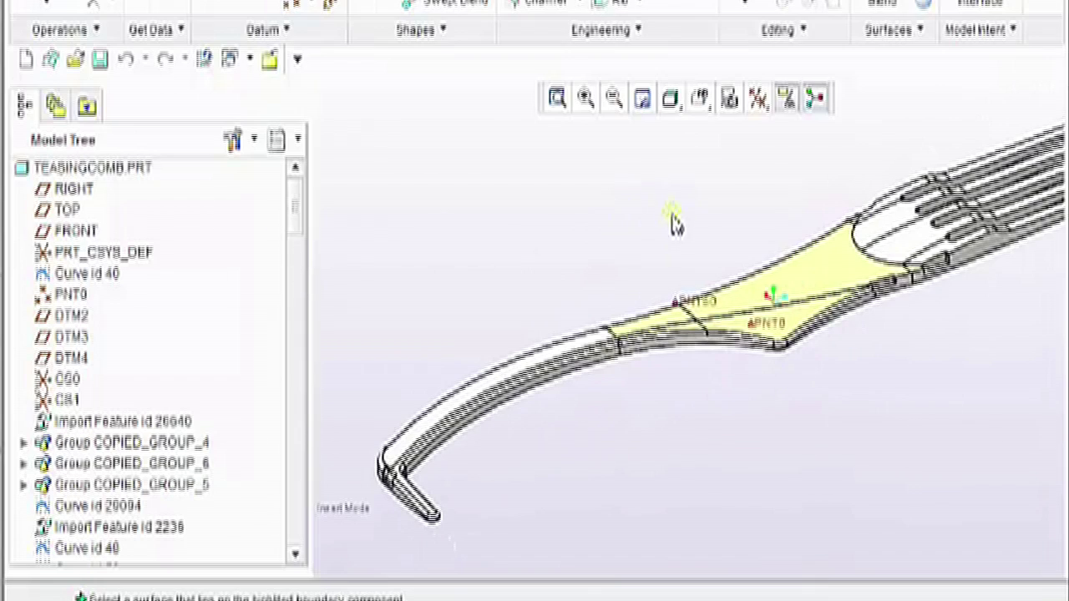
pyautogui.scroll(-8, 626, 234)
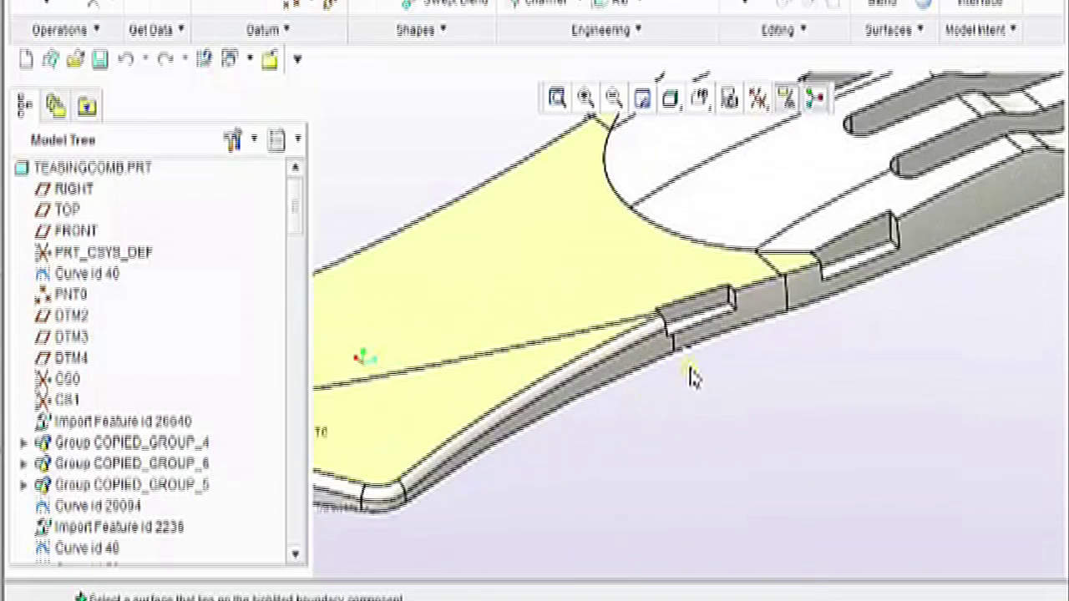
pyautogui.keyDown('shift'); pyautogui.moveTo(498, 429); pyautogui.dragTo(312, 518, button='middle'); pyautogui.keyUp('shift')
pyautogui.keyDown('shift'); pyautogui.moveTo(871, 334); pyautogui.dragTo(1038, 268, button='middle'); pyautogui.keyUp('shift')
pyautogui.keyDown('shift'); pyautogui.moveTo(403, 456); pyautogui.dragTo(960, 269, button='middle'); pyautogui.keyUp('shift')
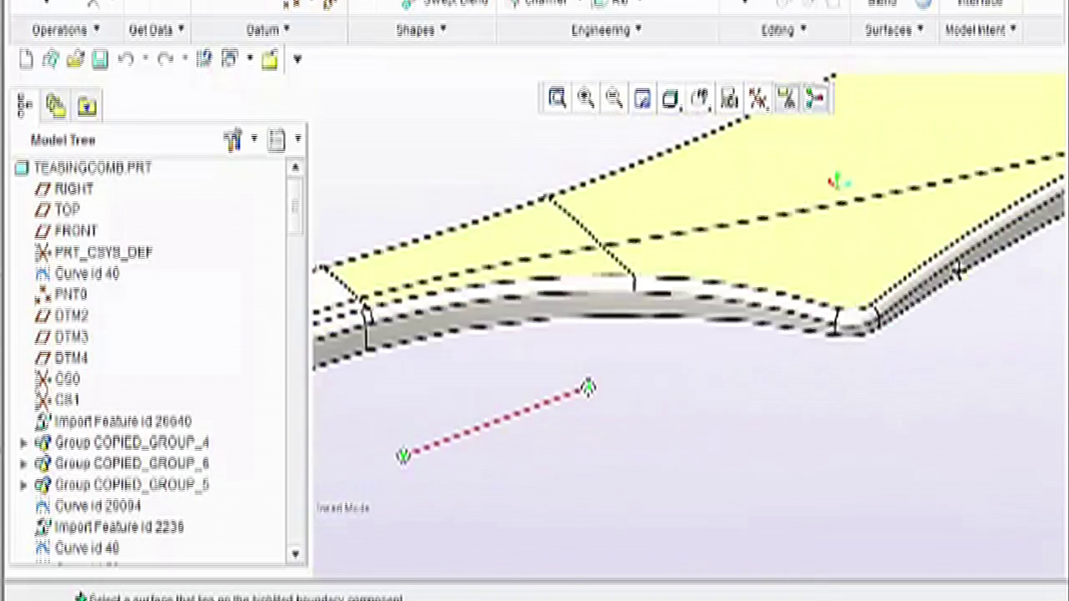
pyautogui.keyDown('shift'); pyautogui.moveTo(574, 429); pyautogui.dragTo(919, 336, button='middle'); pyautogui.keyUp('shift')
pyautogui.scroll(3, 554, 437)
pyautogui.scroll(-6, 537, 334)
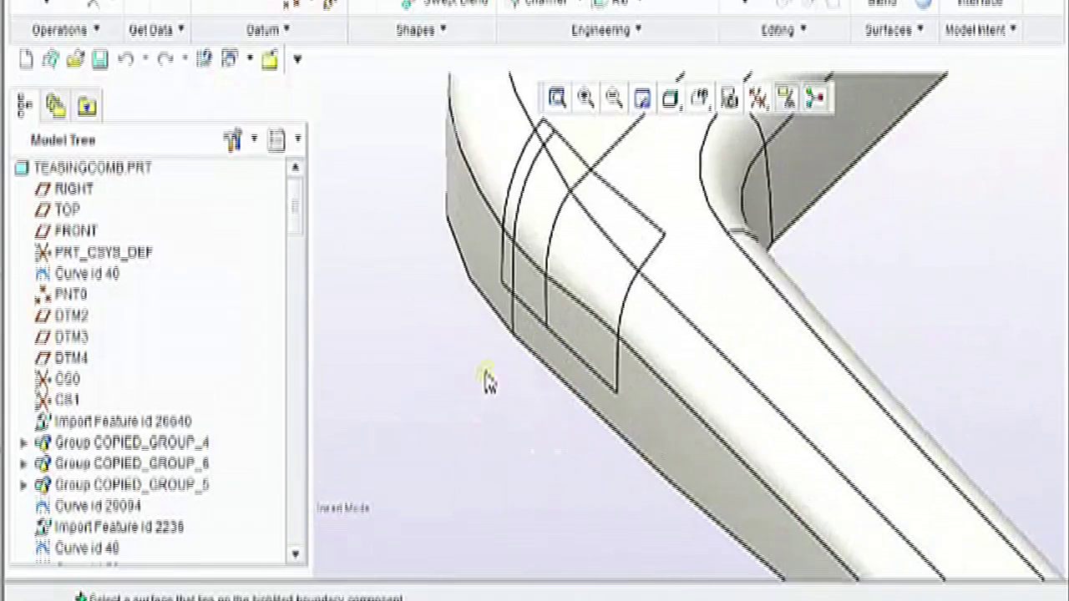
pyautogui.moveTo(471, 455); pyautogui.dragTo(446, 460, button='middle')
pyautogui.keyDown('shift'); pyautogui.moveTo(456, 392); pyautogui.dragTo(521, 501, button='middle'); pyautogui.keyUp('shift')
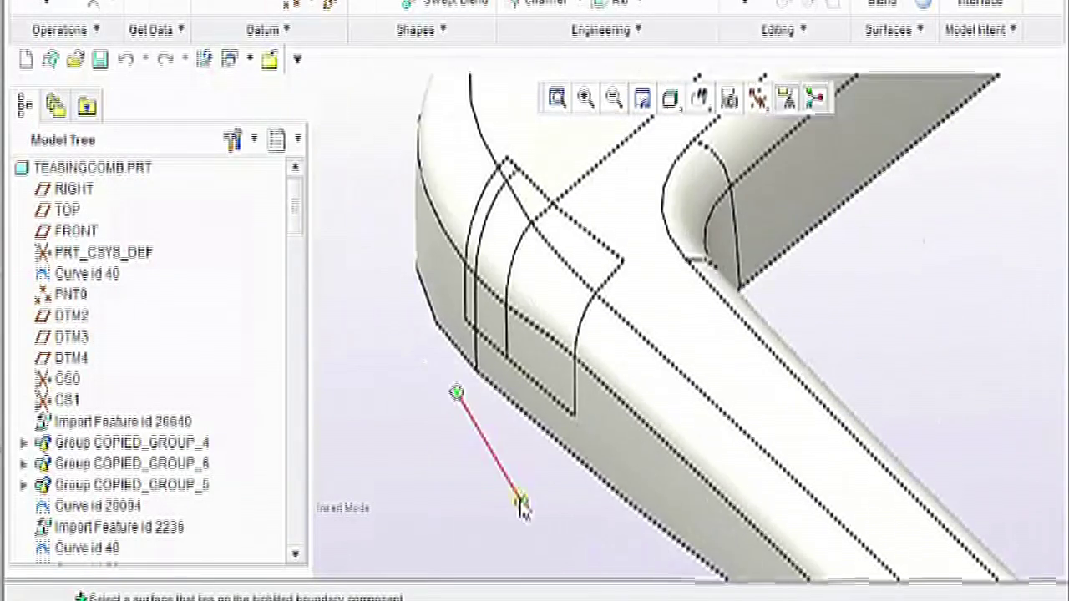
pyautogui.scroll(-2, 514, 284)
pyautogui.click(537, 276)
pyautogui.keyDown('shift'); pyautogui.moveTo(533, 265); pyautogui.dragTo(560, 316, button='middle'); pyautogui.keyUp('shift')
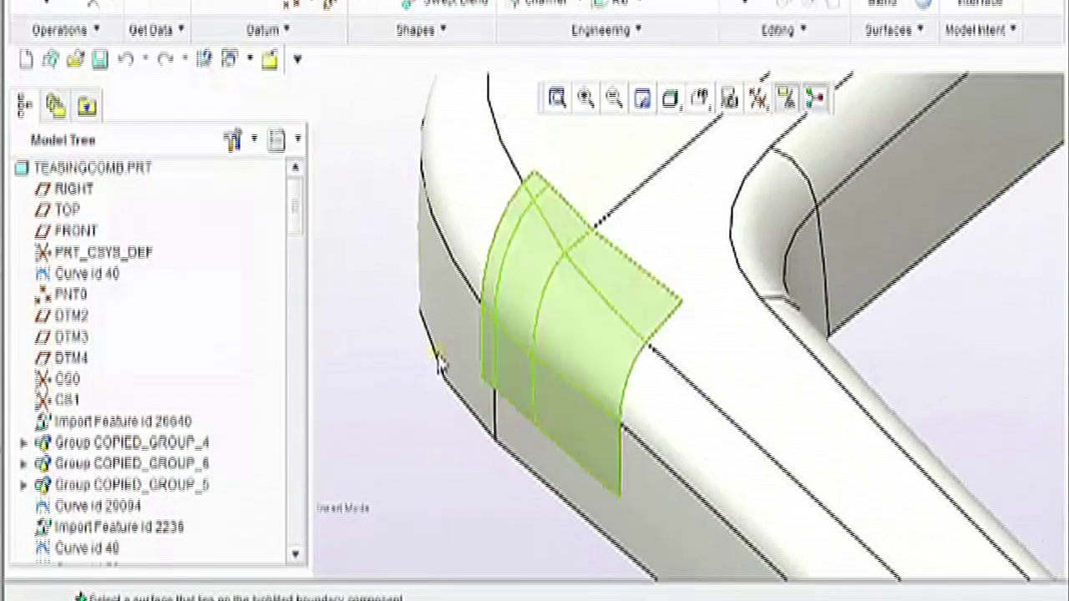
pyautogui.click(577, 331)
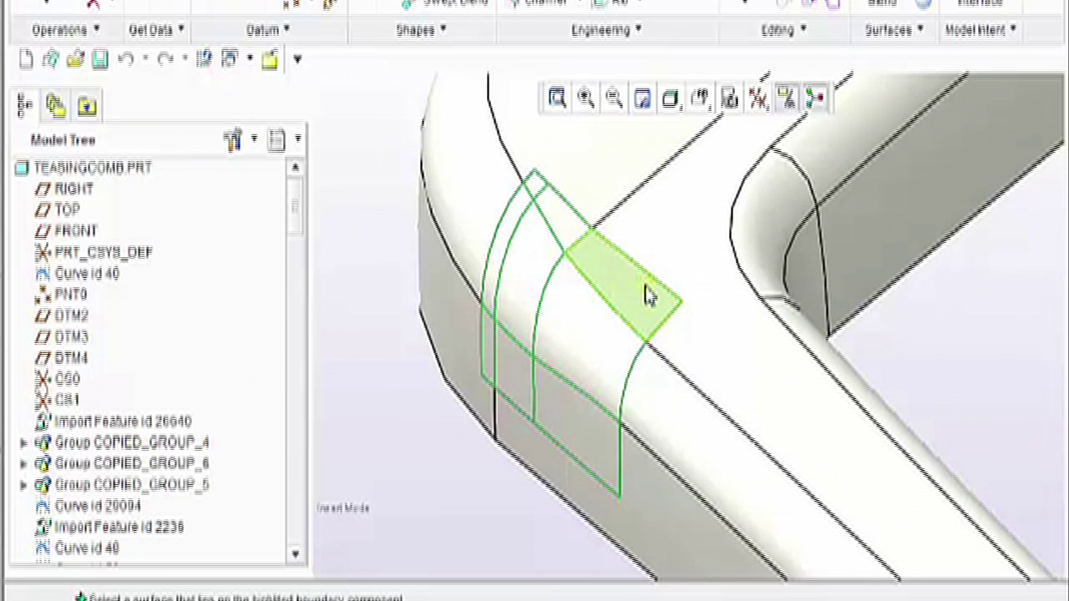
pyautogui.press('Delete')
pyautogui.click(614, 305)
pyautogui.click(613, 353)
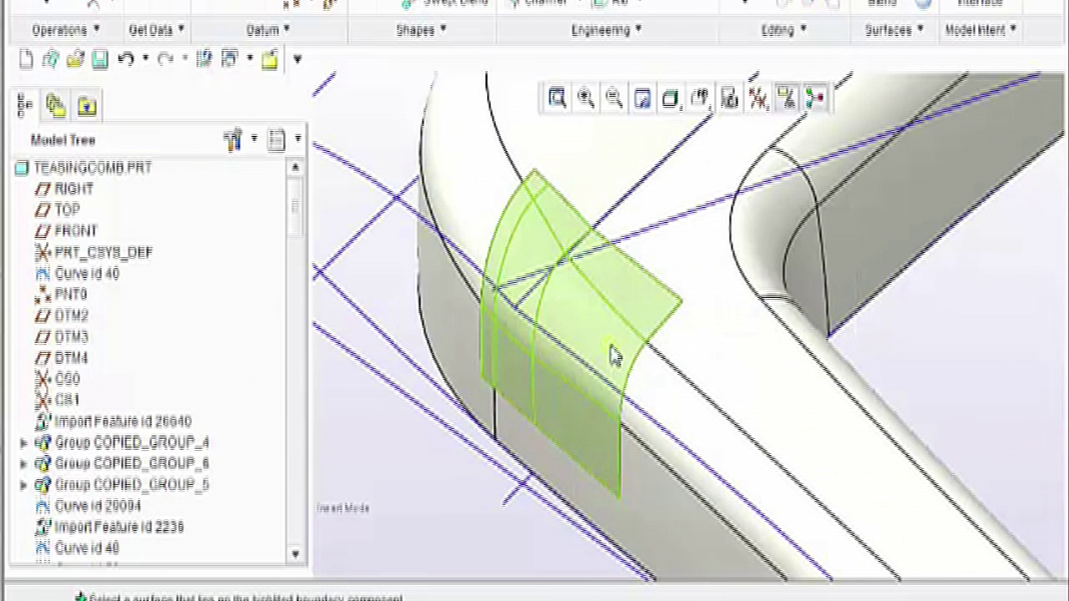
pyautogui.press('Delete')
pyautogui.click(614, 308)
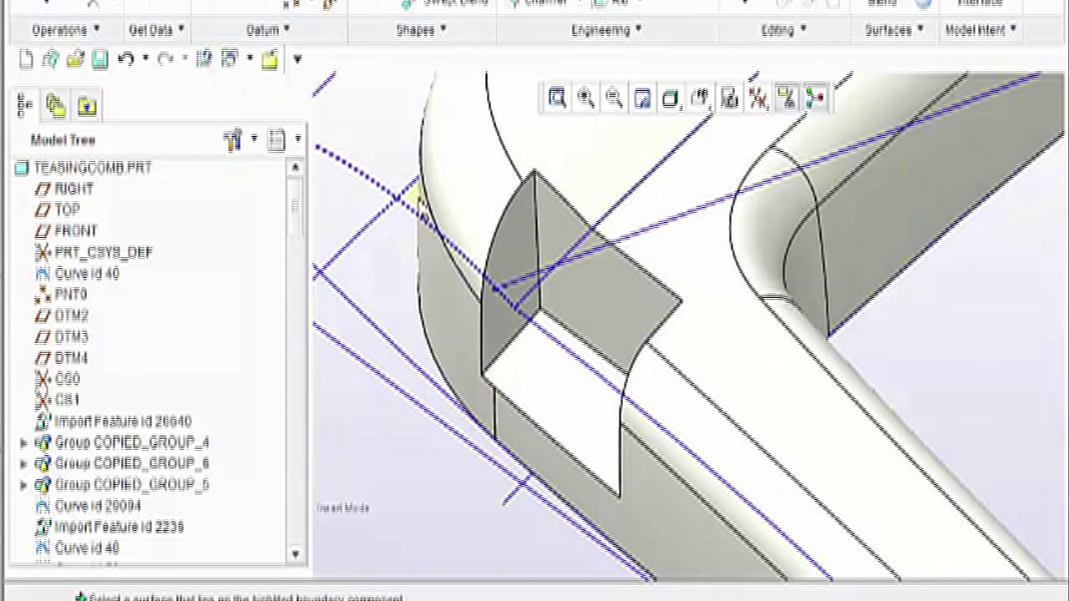
# Apply the model's pale yellow appearance to alternating surfaces around the open notch, including the broad top face and outer side wall
pyautogui.scroll(1, 420, 198)
pyautogui.click(481, 169)
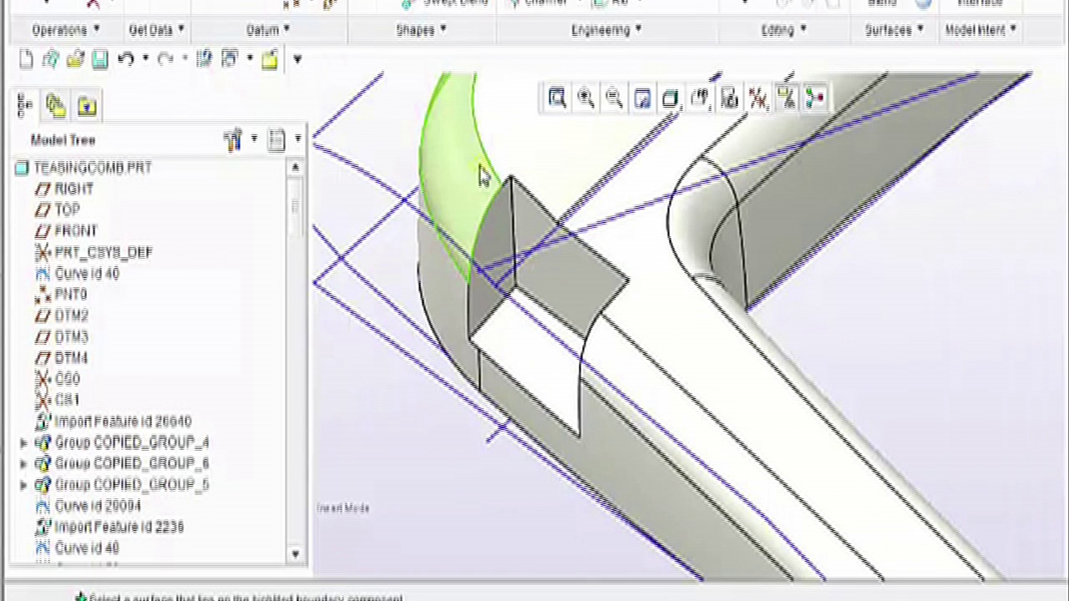
pyautogui.click(644, 385)
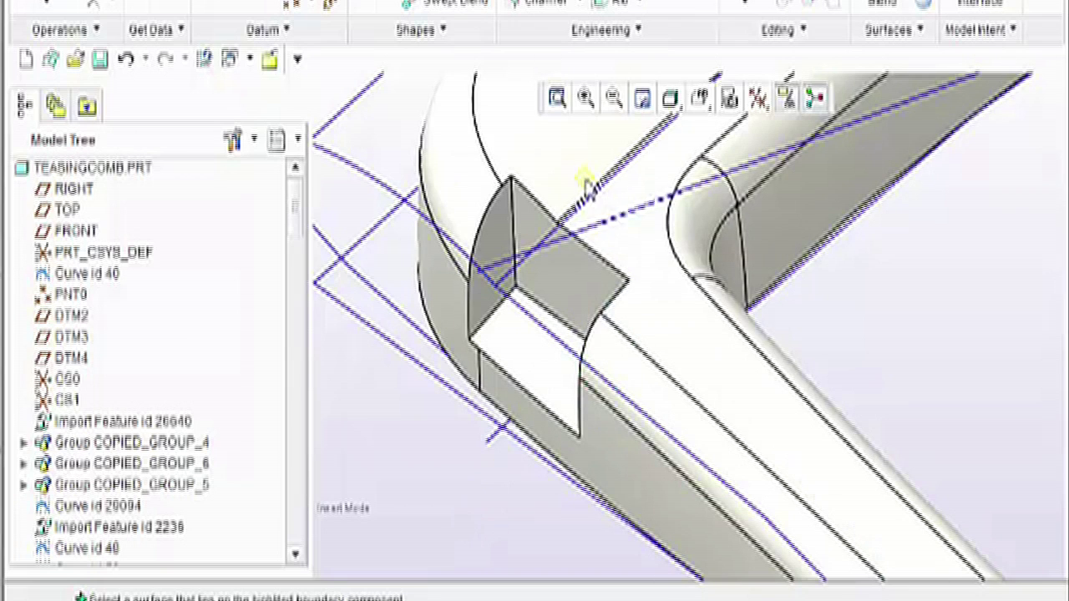
pyautogui.moveTo(579, 203); pyautogui.dragTo(485, 90, button='middle')
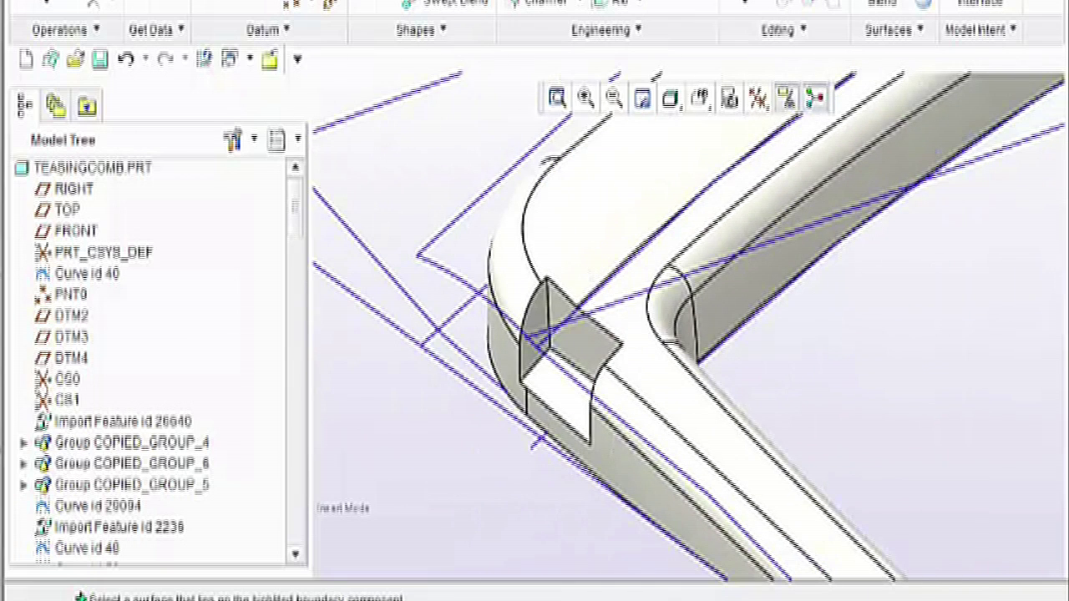
pyautogui.click(556, 5)
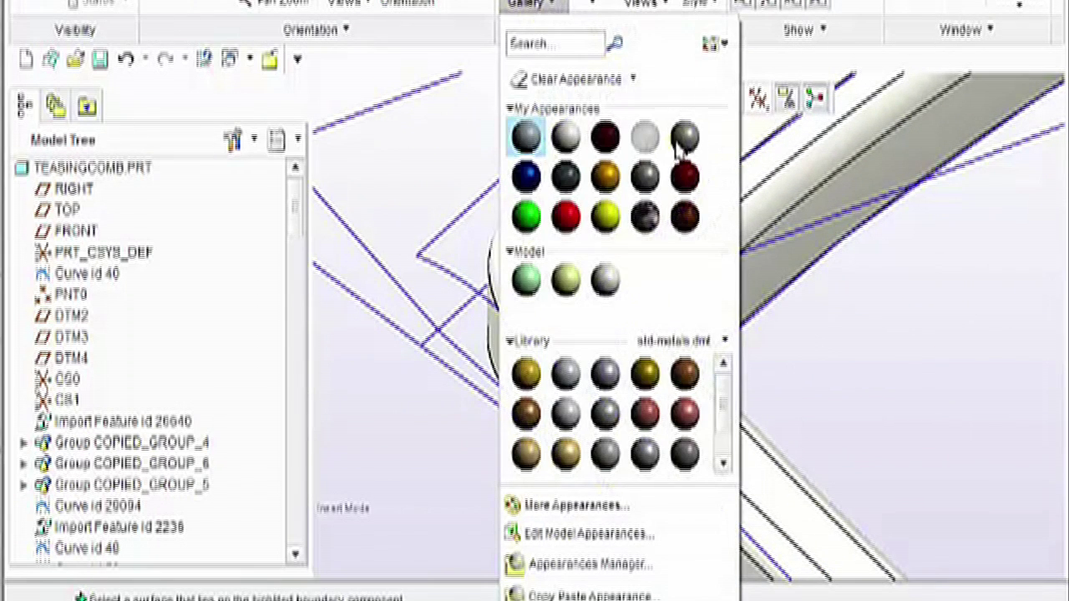
pyautogui.click(569, 286)
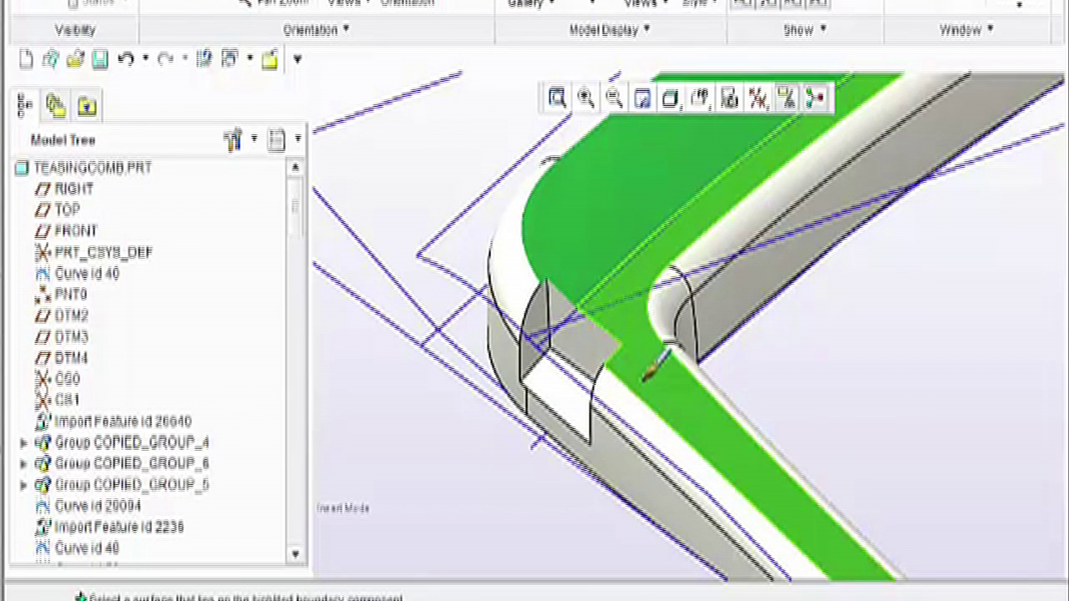
pyautogui.keyDown('ctrl'); pyautogui.click(509, 374); pyautogui.keyUp('ctrl')
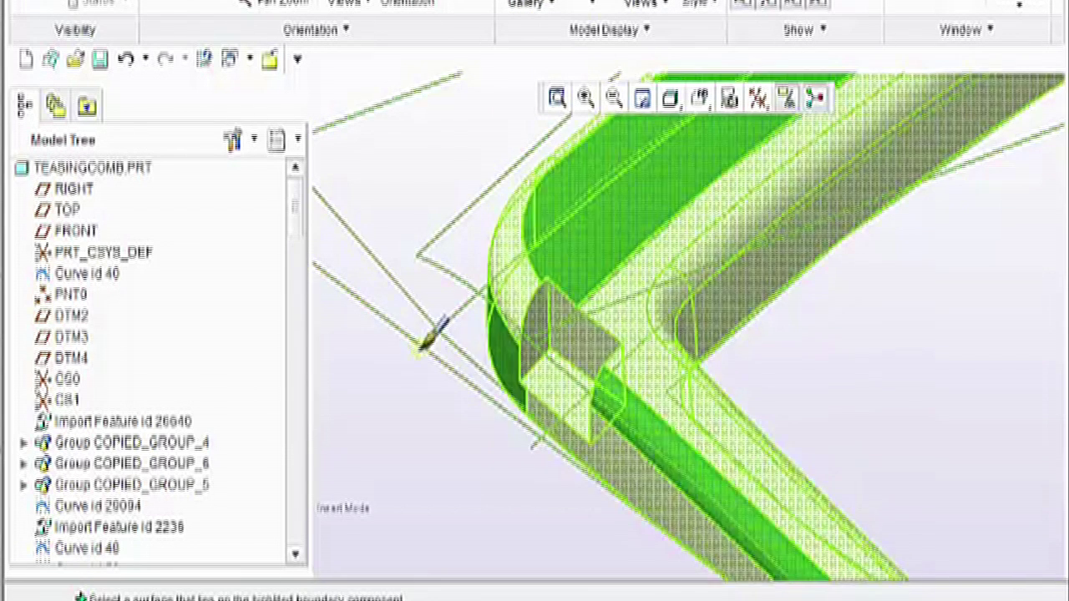
pyautogui.middleClick(424, 346)
# Apply the model's pale green appearance to the rounded outer corner surface and the flat band bordering the notch
pyautogui.click(589, 10)
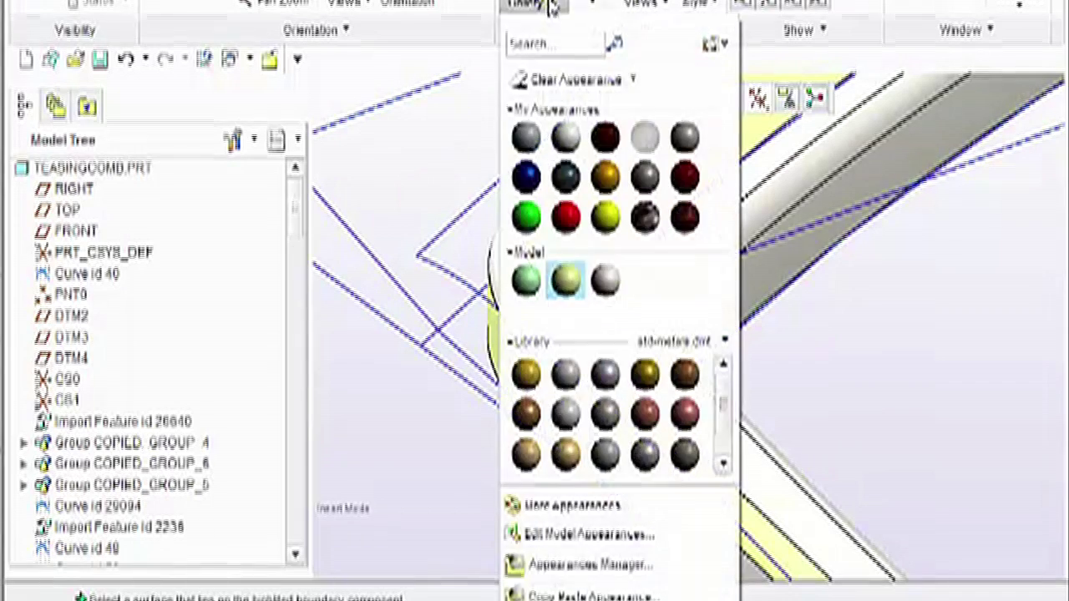
pyautogui.click(575, 286)
pyautogui.click(536, 250)
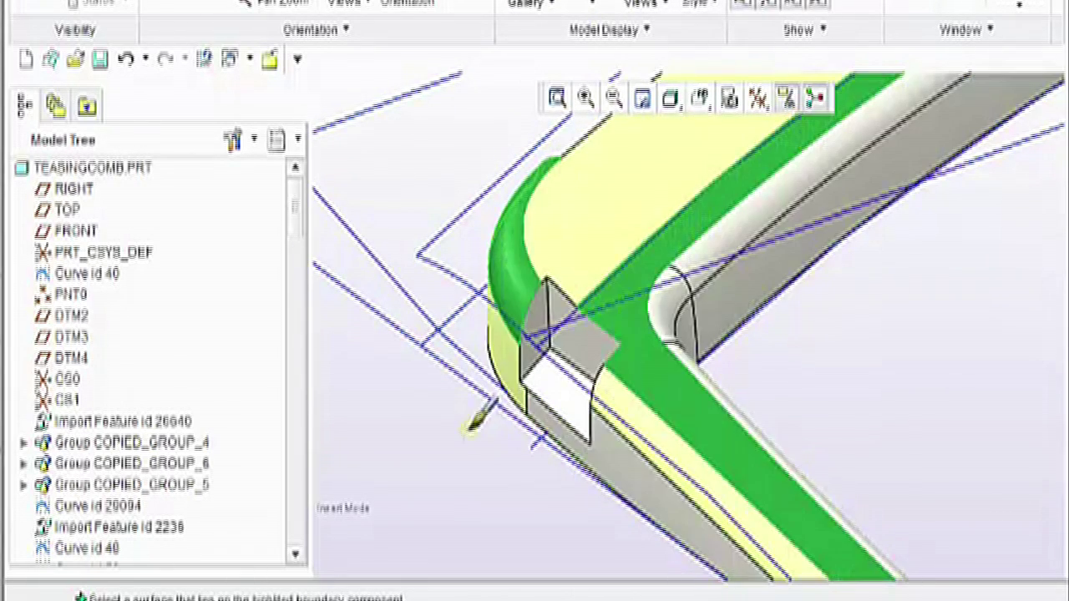
pyautogui.middleClick(455, 472)
# Examine how the coloured surfaces meet the edges of the open notch at the comb's corner
pyautogui.moveTo(446, 491); pyautogui.dragTo(725, 328, button='middle')
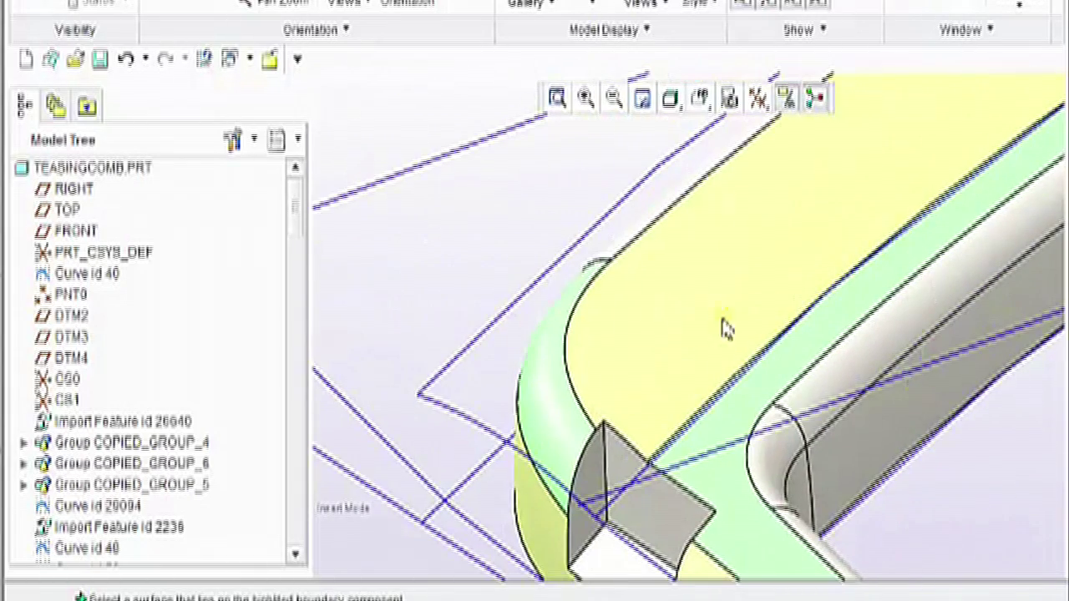
pyautogui.scroll(3, 735, 333)
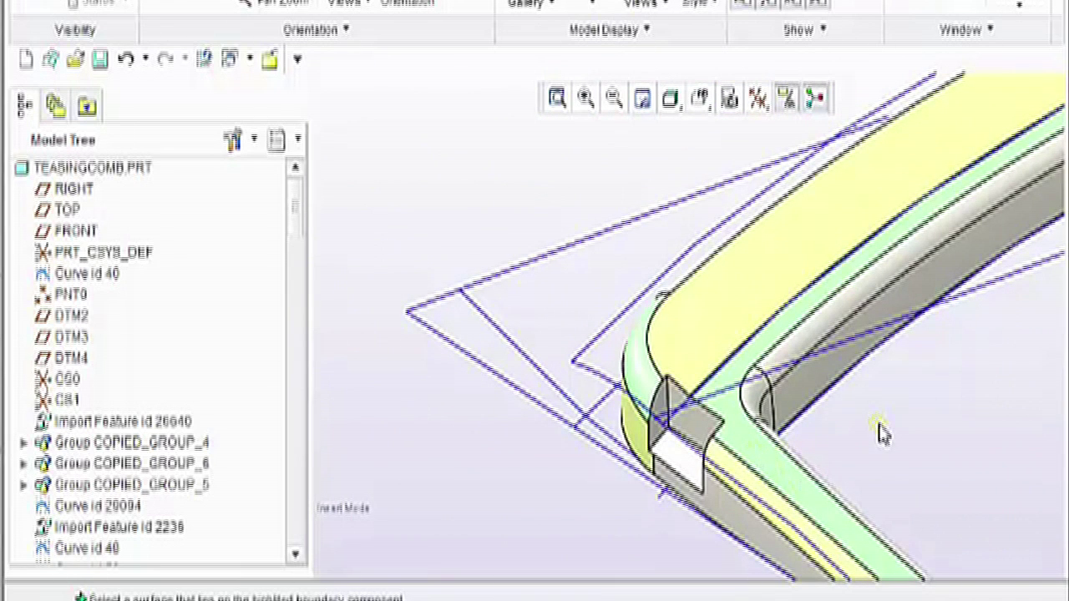
pyautogui.moveTo(900, 405); pyautogui.dragTo(869, 380, button='middle')
pyautogui.scroll(-2, 589, 375)
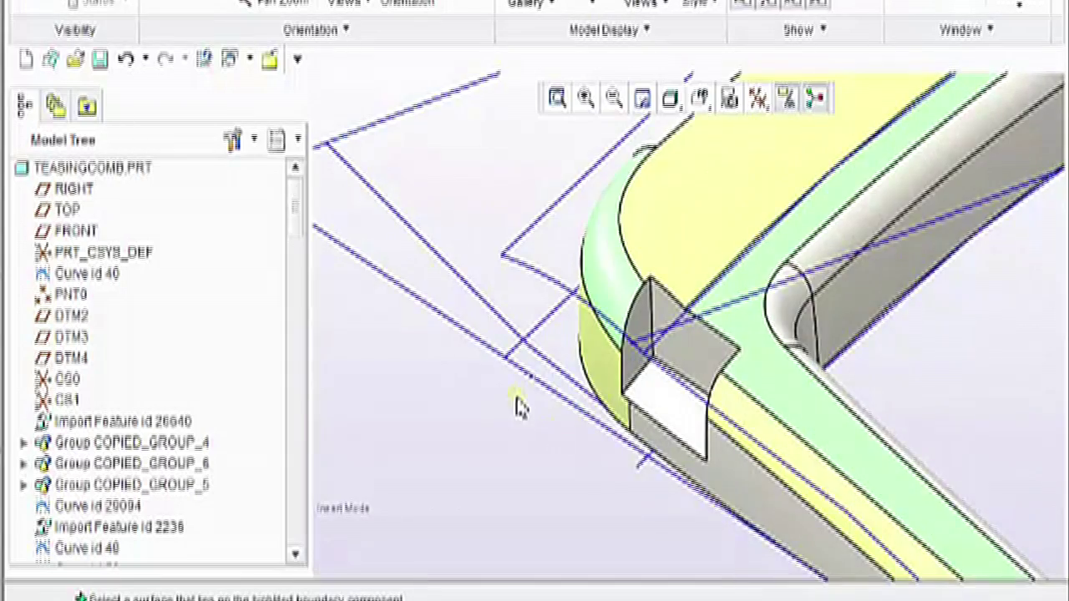
pyautogui.scroll(-2, 520, 405)
pyautogui.moveTo(587, 401)
pyautogui.keyDown('shift'); pyautogui.mouseDown(button='middle')
pyautogui.moveTo(527, 437)
pyautogui.moveTo(404, 366)
pyautogui.mouseUp(button='middle'); pyautogui.keyUp('shift')
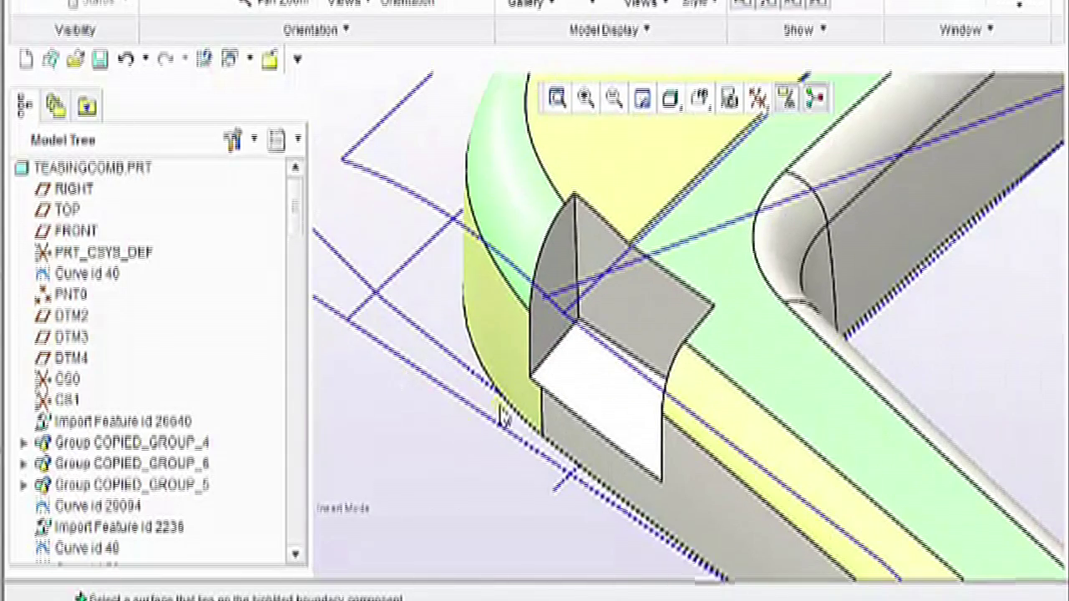
pyautogui.keyDown('shift'); pyautogui.moveTo(491, 449); pyautogui.dragTo(450, 436, button='middle'); pyautogui.keyUp('shift')
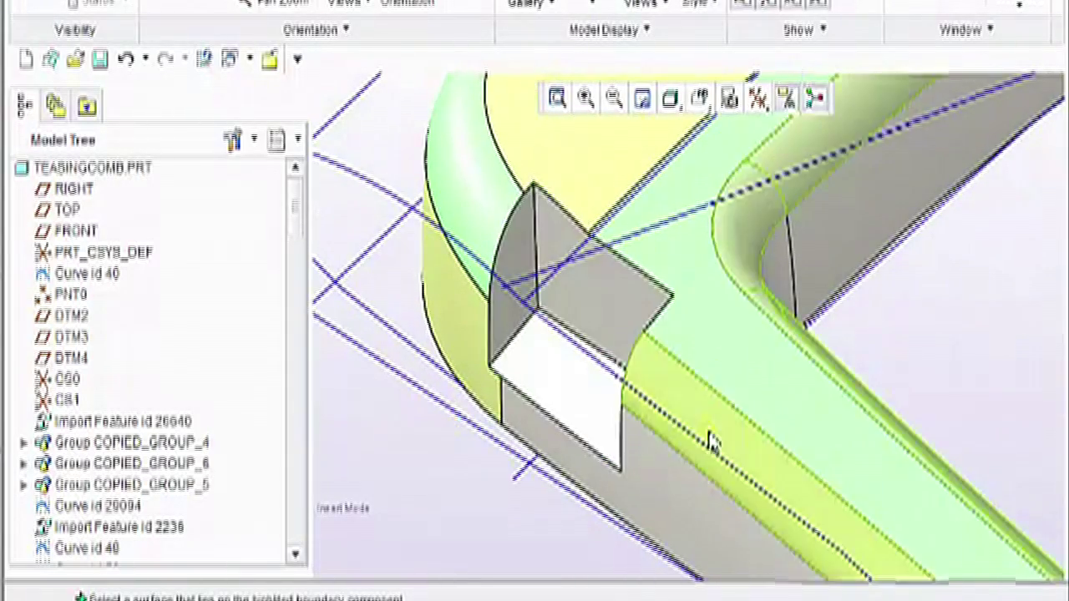
pyautogui.click(477, 178)
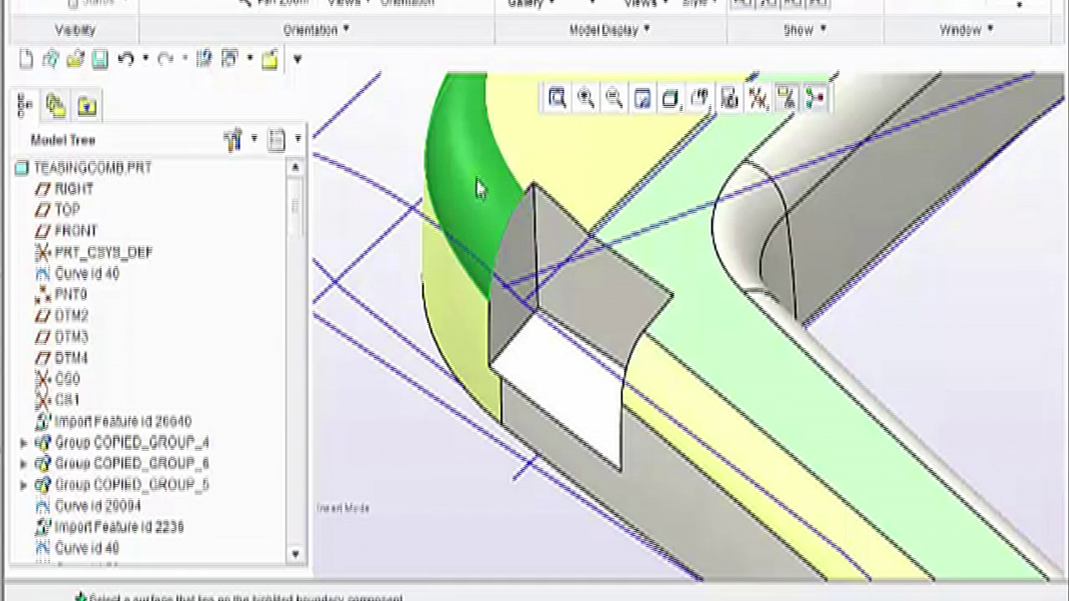
pyautogui.keyDown('shift'); pyautogui.moveTo(363, 165); pyautogui.dragTo(398, 234, button='middle'); pyautogui.keyUp('shift')
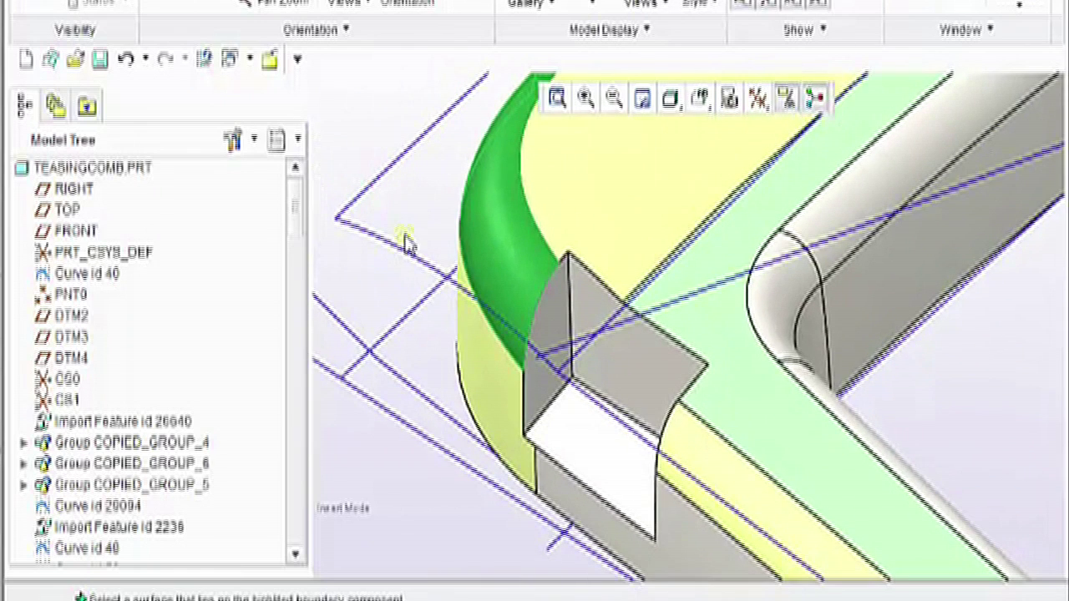
pyautogui.click(410, 189)
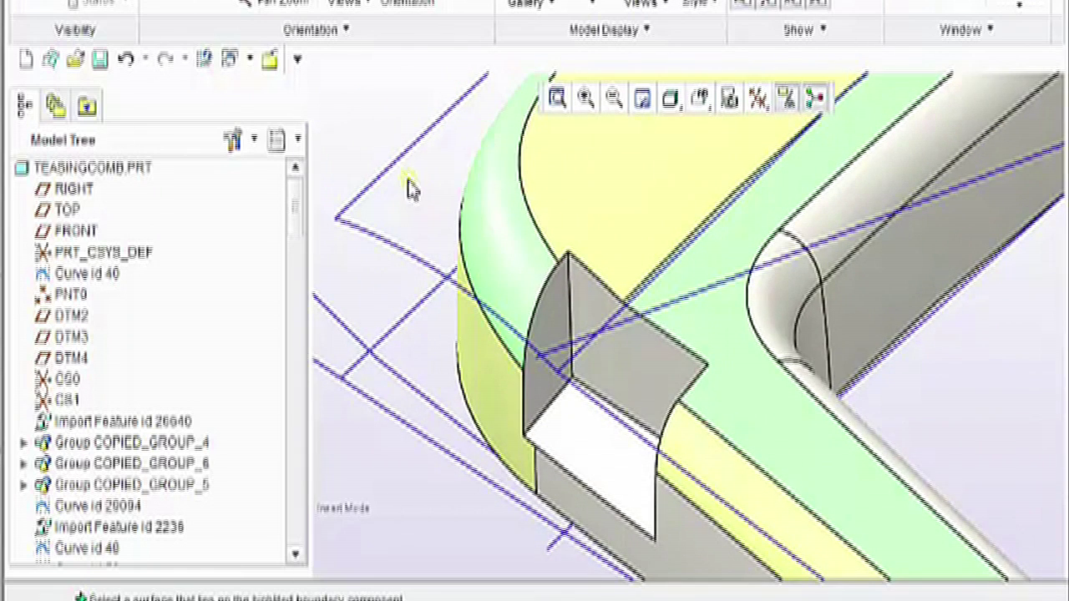
pyautogui.moveTo(409, 188)
pyautogui.mouseDown(button='middle')
pyautogui.moveTo(394, 167)
pyautogui.moveTo(413, 182)
pyautogui.mouseUp(button='middle')
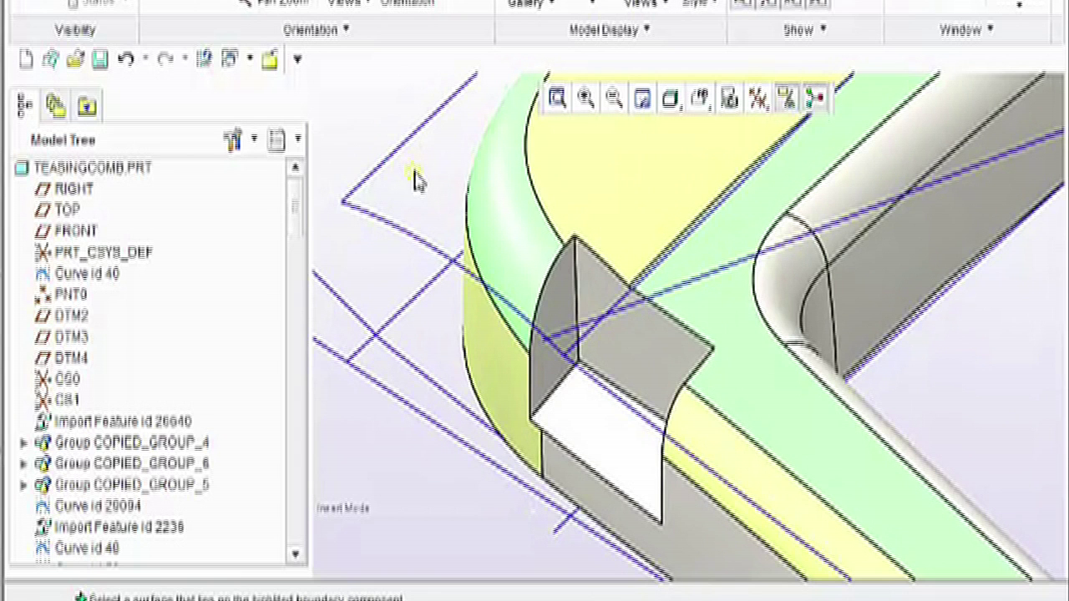
pyautogui.moveTo(418, 182)
pyautogui.mouseDown(button='middle')
pyautogui.moveTo(412, 170)
pyautogui.moveTo(422, 184)
pyautogui.mouseUp(button='middle')
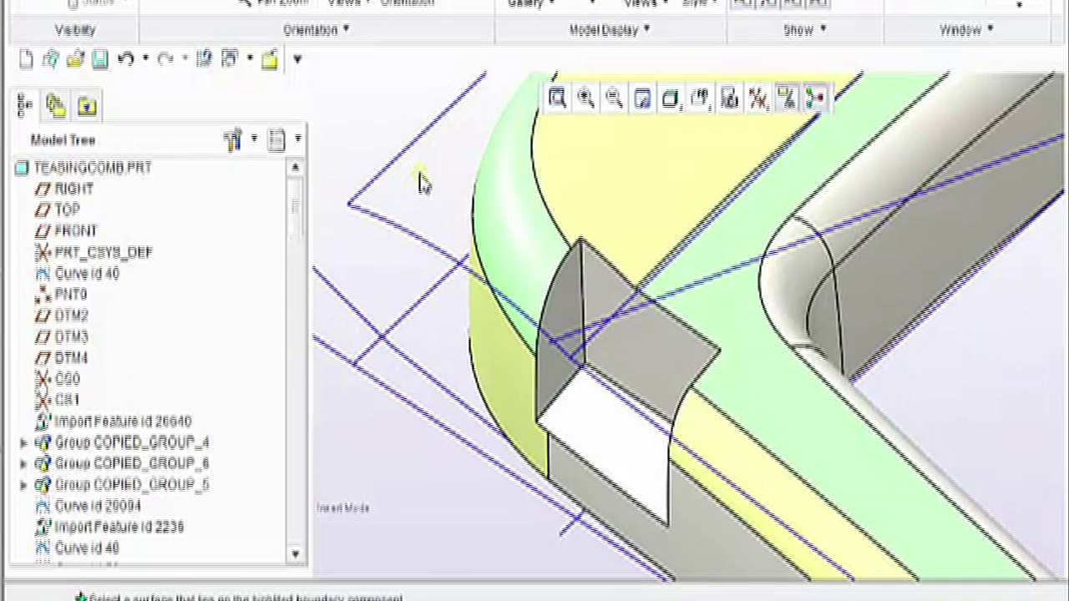
pyautogui.moveTo(422, 188); pyautogui.dragTo(420, 177, button='middle')
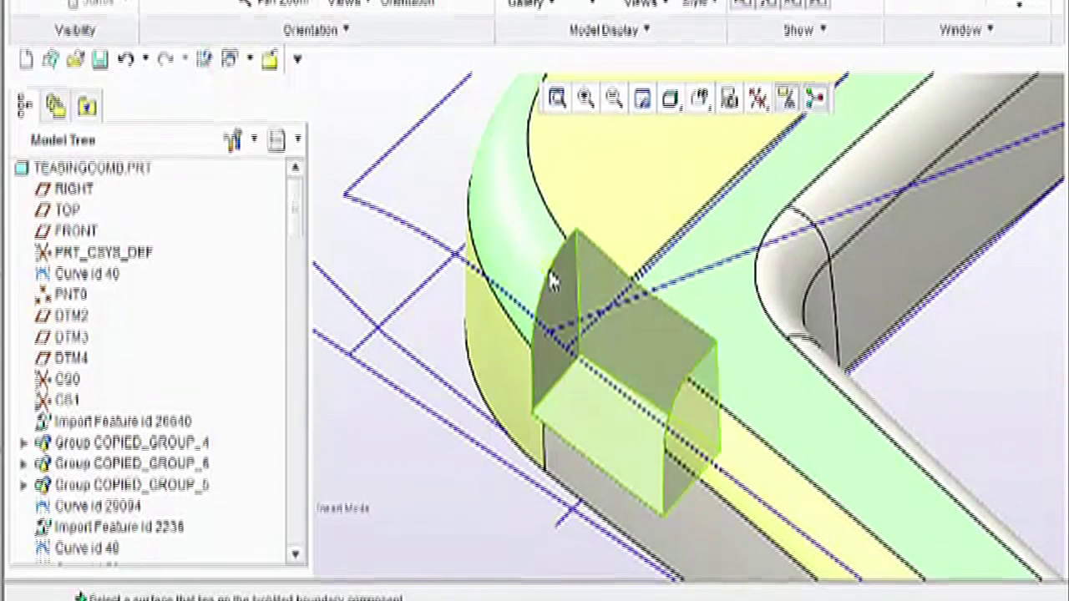
pyautogui.click(696, 425)
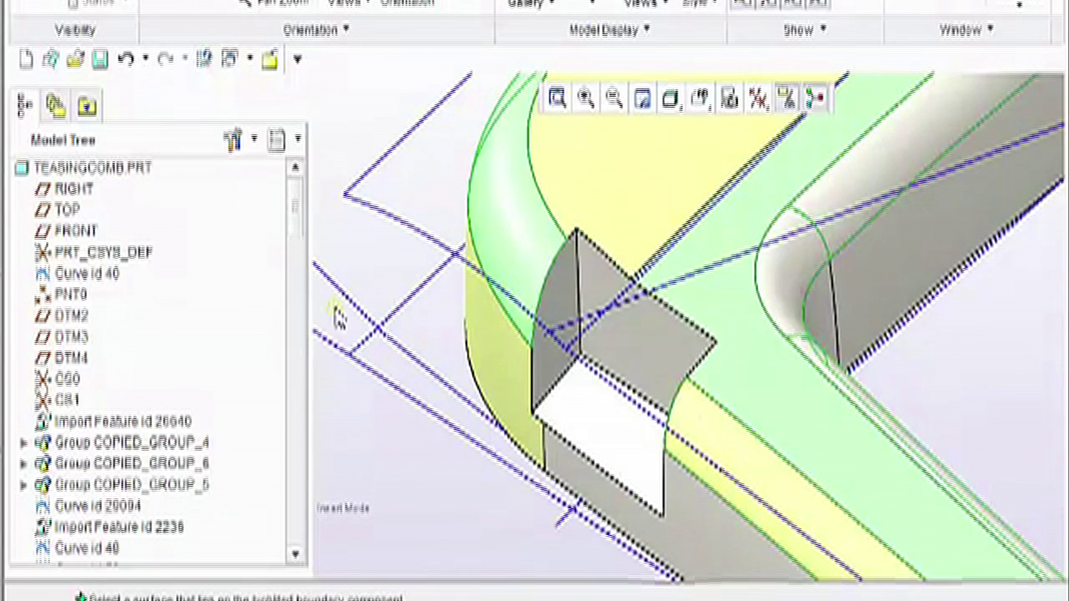
pyautogui.click(394, 474)
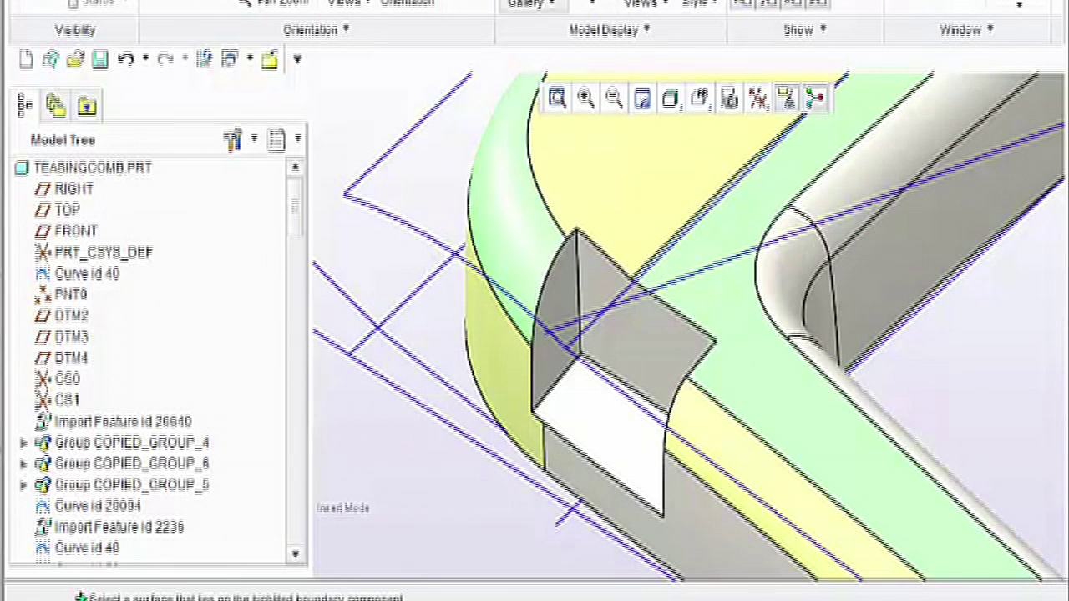
# Start a Boundary Blend and choose the two opposite curved side edge chains of the notch as the first-direction curves
pyautogui.click(75, 0)
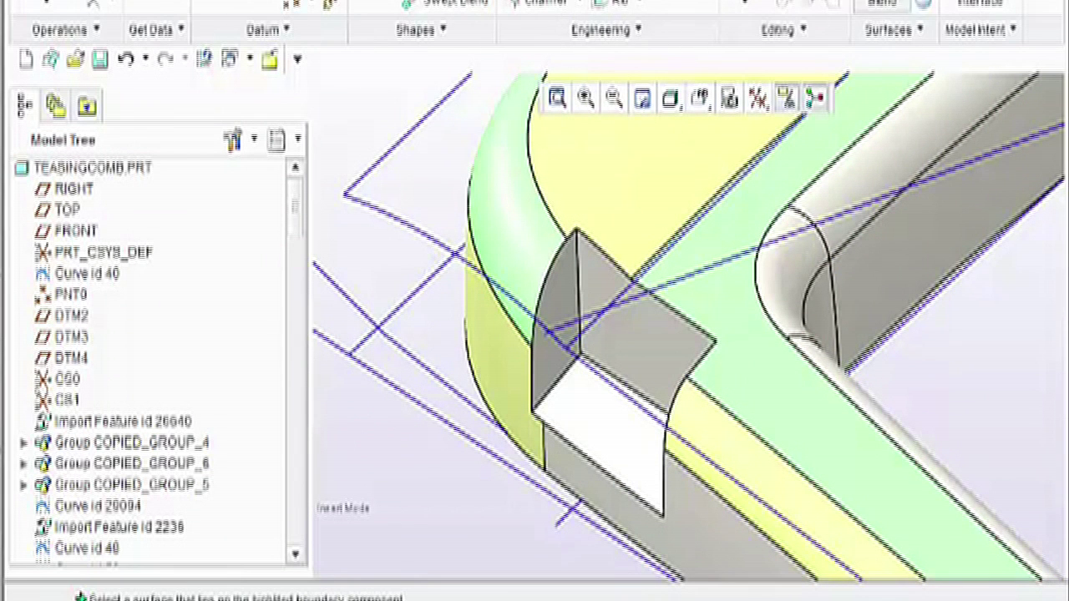
pyautogui.click(882, 3)
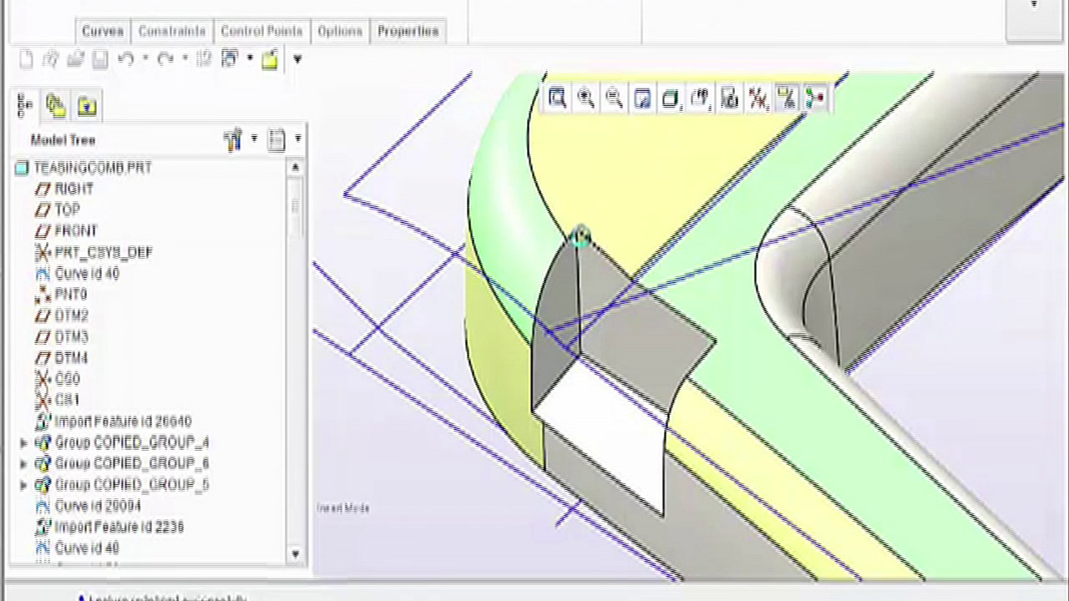
pyautogui.click(541, 326)
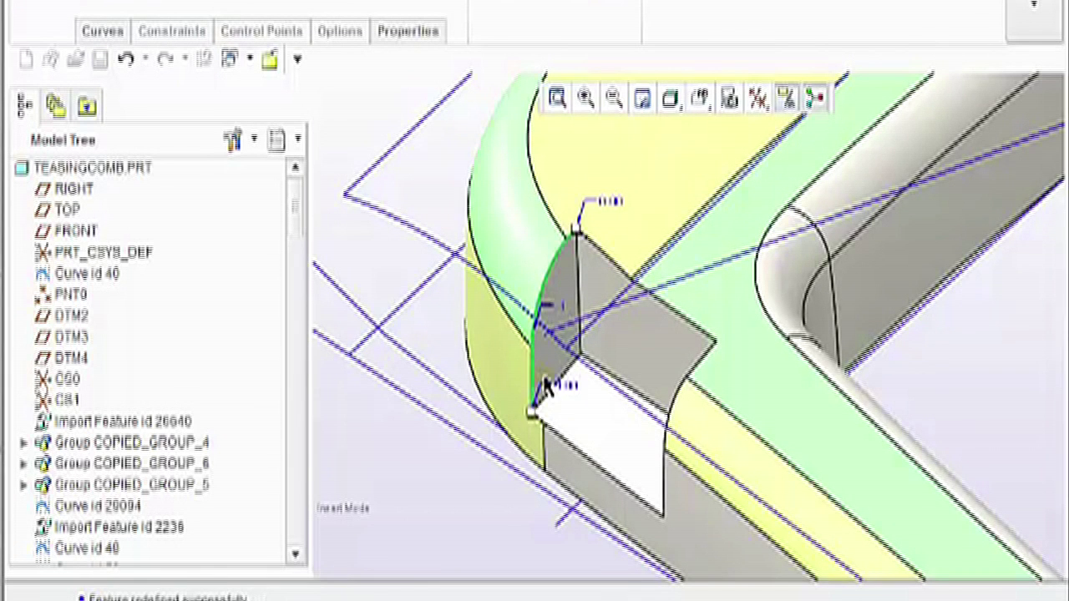
pyautogui.keyDown('ctrl'); pyautogui.click(705, 365); pyautogui.keyUp('ctrl')
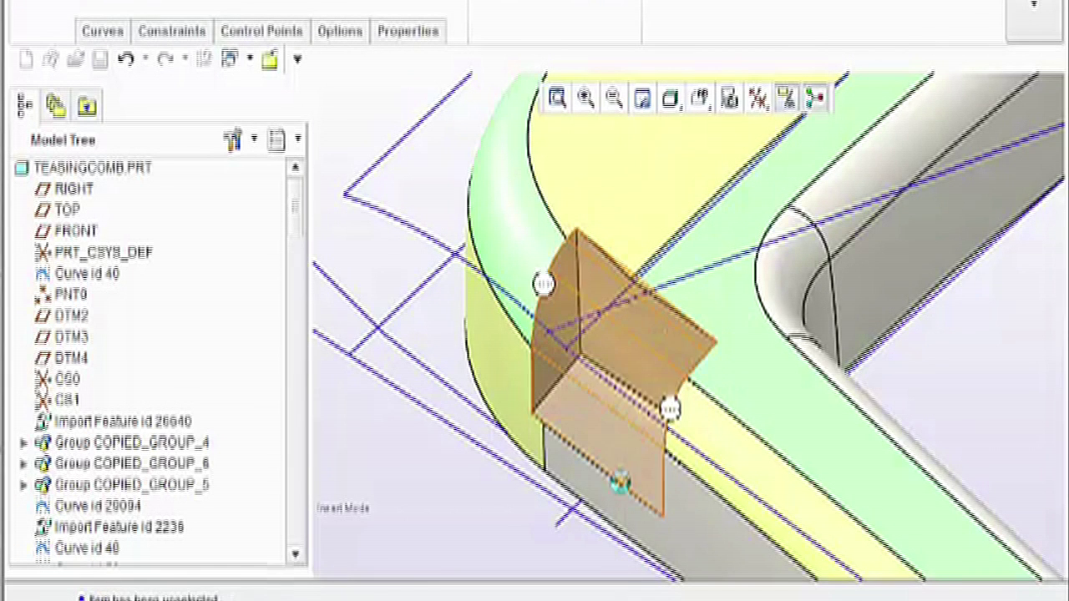
pyautogui.scroll(-2, 660, 399)
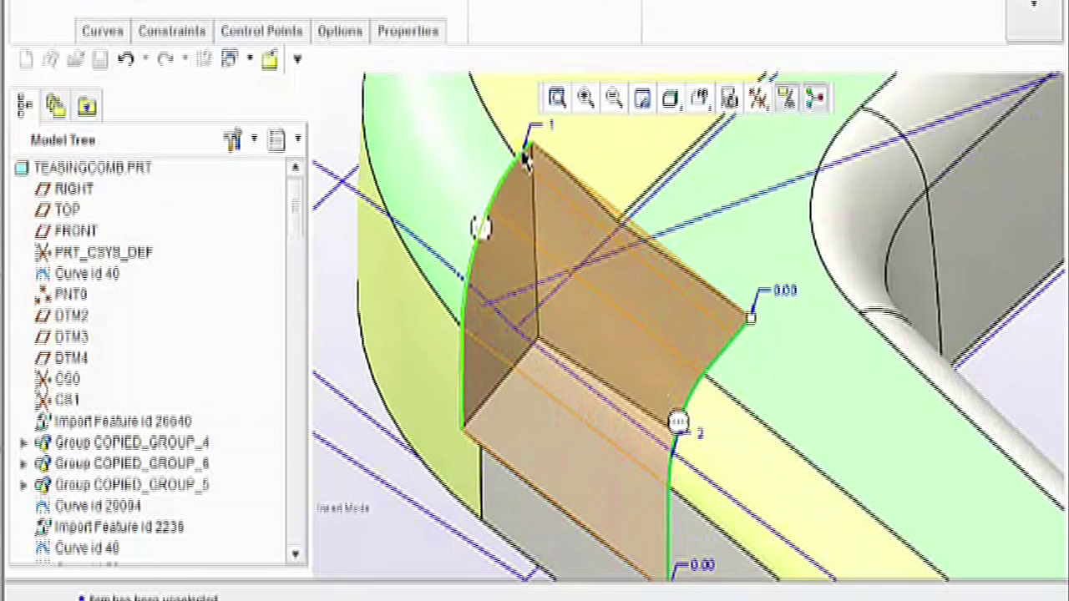
# Set the first-direction control point fit of the blend to Piece to piece
pyautogui.click(261, 34)
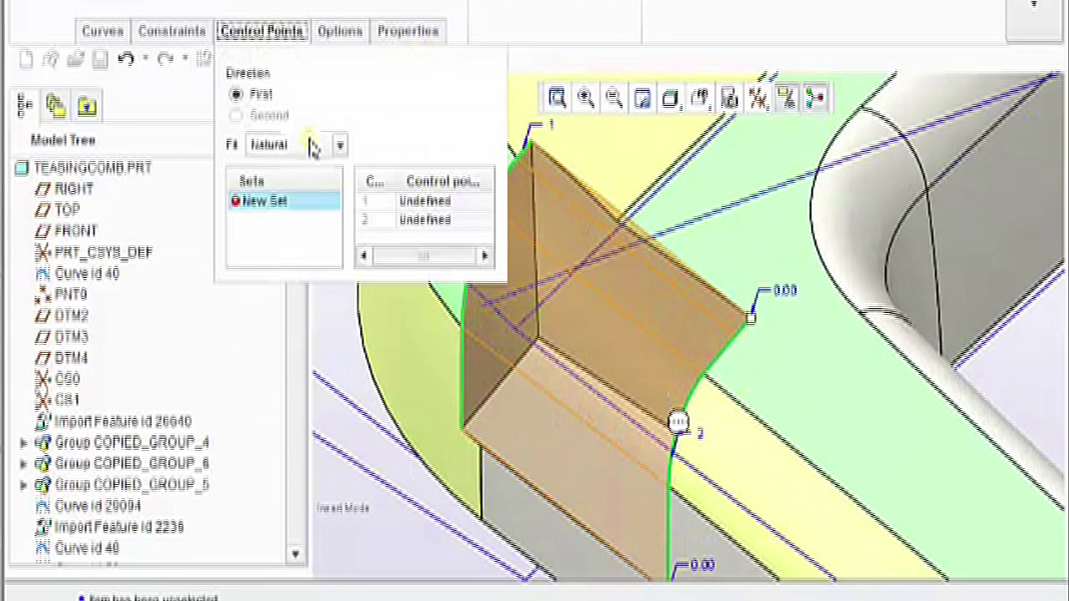
pyautogui.click(339, 146)
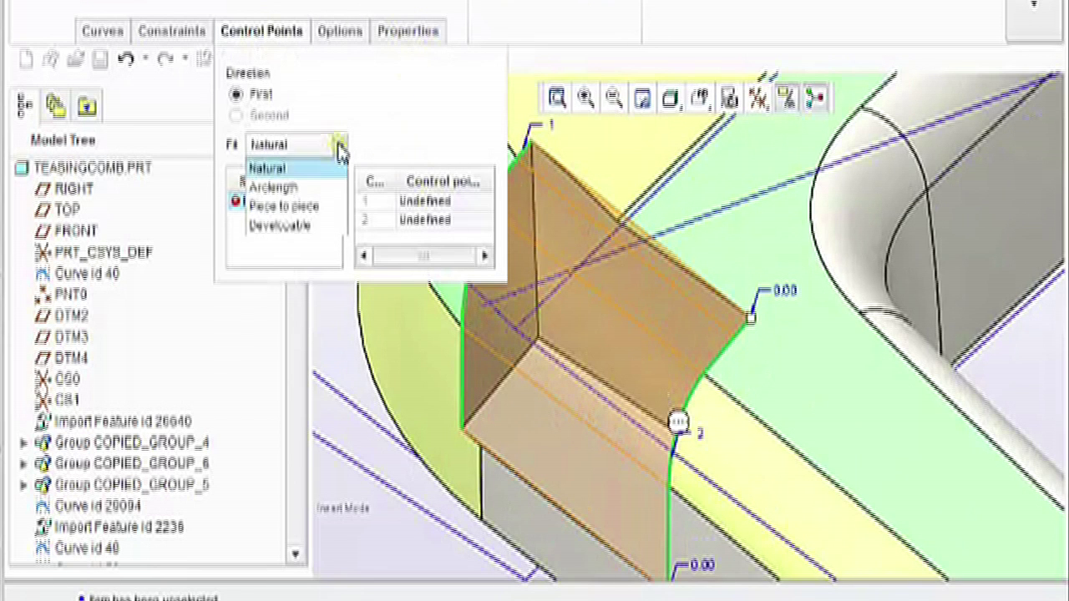
pyautogui.click(329, 210)
pyautogui.scroll(3, 632, 246)
pyautogui.scroll(-1, 616, 232)
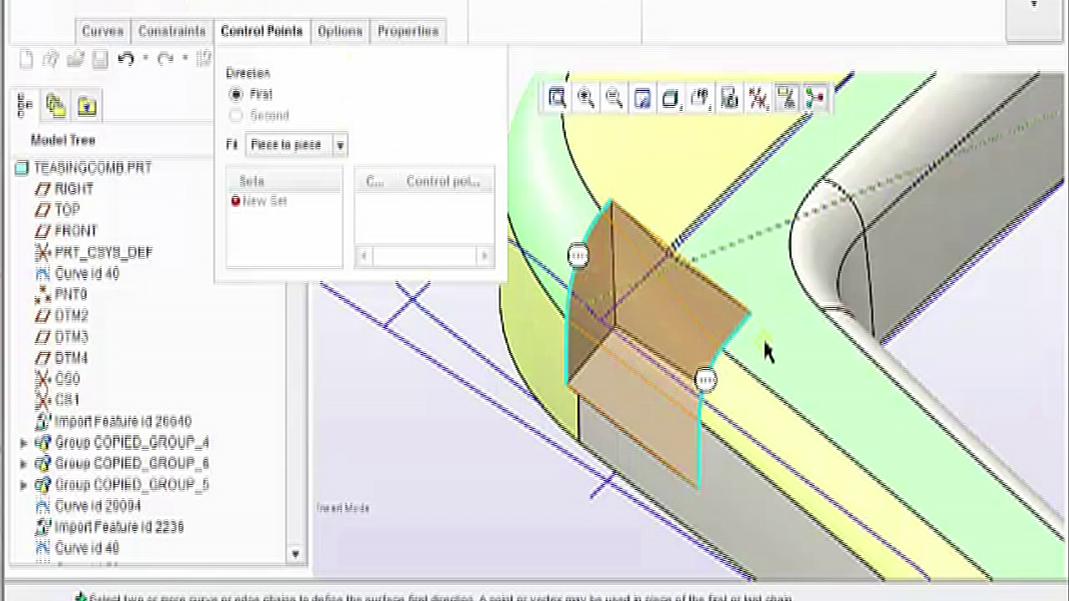
# Add the notch's upper edge chain and its full lower edge chain as the second-direction curves of the blend
pyautogui.click(638, 221)
pyautogui.click(707, 285)
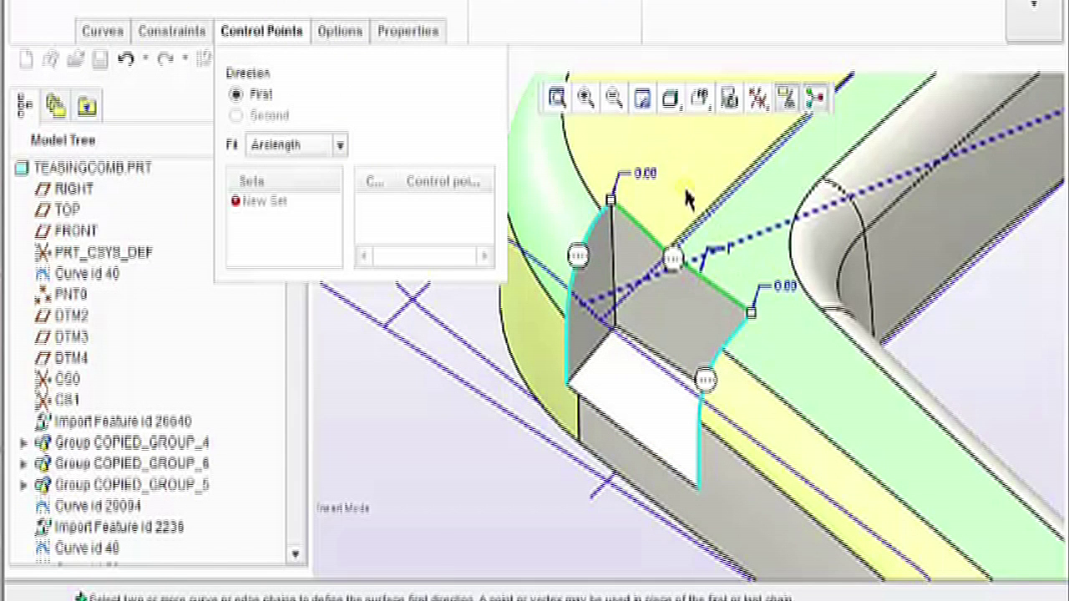
pyautogui.keyDown('ctrl'); pyautogui.click(583, 417); pyautogui.keyUp('ctrl')
pyautogui.scroll(-3, 582, 407)
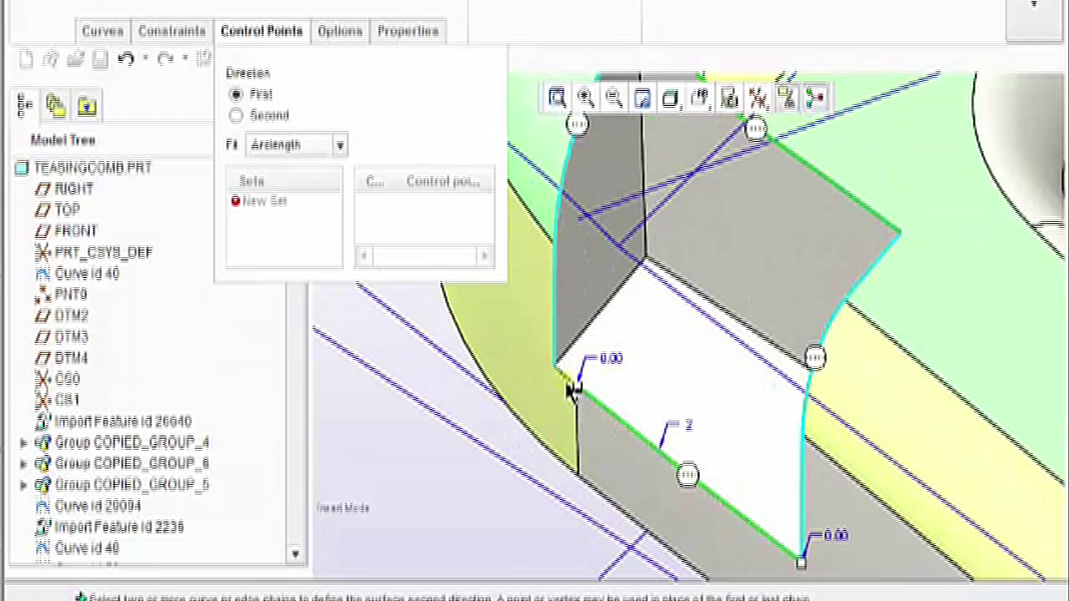
pyautogui.keyDown('shift'); pyautogui.click(562, 374); pyautogui.keyUp('shift')
pyautogui.scroll(3, 530, 443)
pyautogui.moveTo(479, 480)
pyautogui.keyDown('shift'); pyautogui.mouseDown(button='middle')
pyautogui.moveTo(429, 495)
pyautogui.moveTo(436, 505)
pyautogui.mouseUp(button='middle'); pyautogui.keyUp('shift')
# Make the first chain of direction 1 Tangent to the yellow top face, the green rounded corner and the yellow outer side wall
pyautogui.rightClick(565, 297)
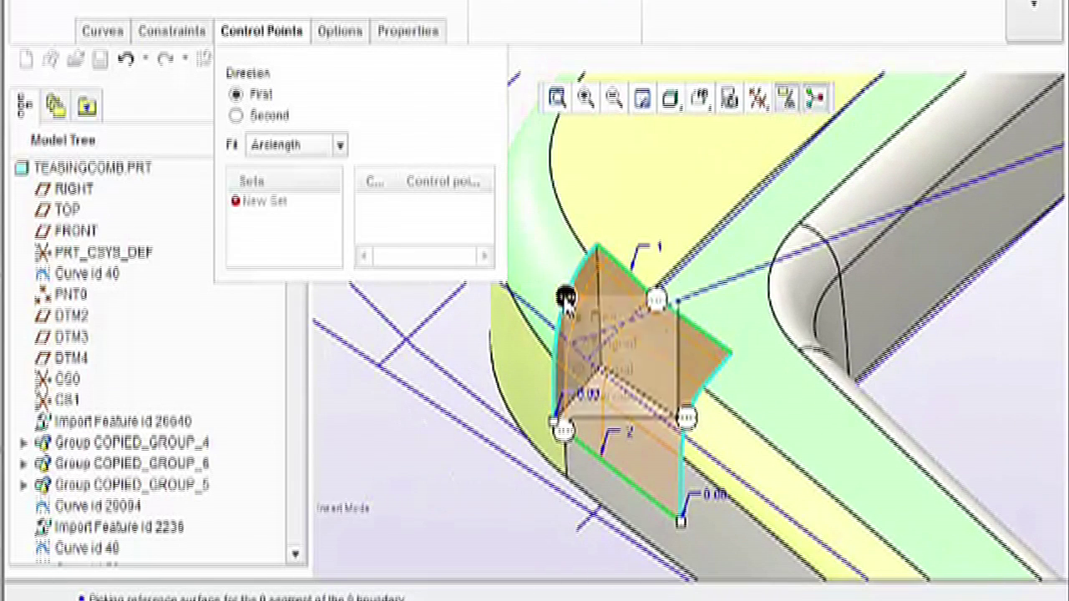
pyautogui.click(603, 318)
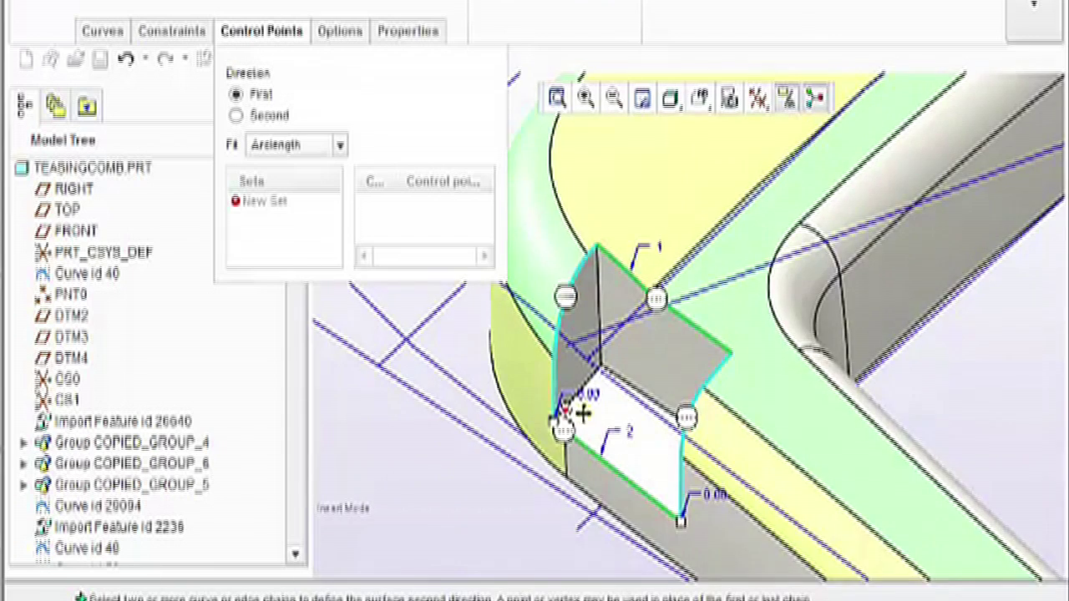
pyautogui.scroll(1, 584, 410)
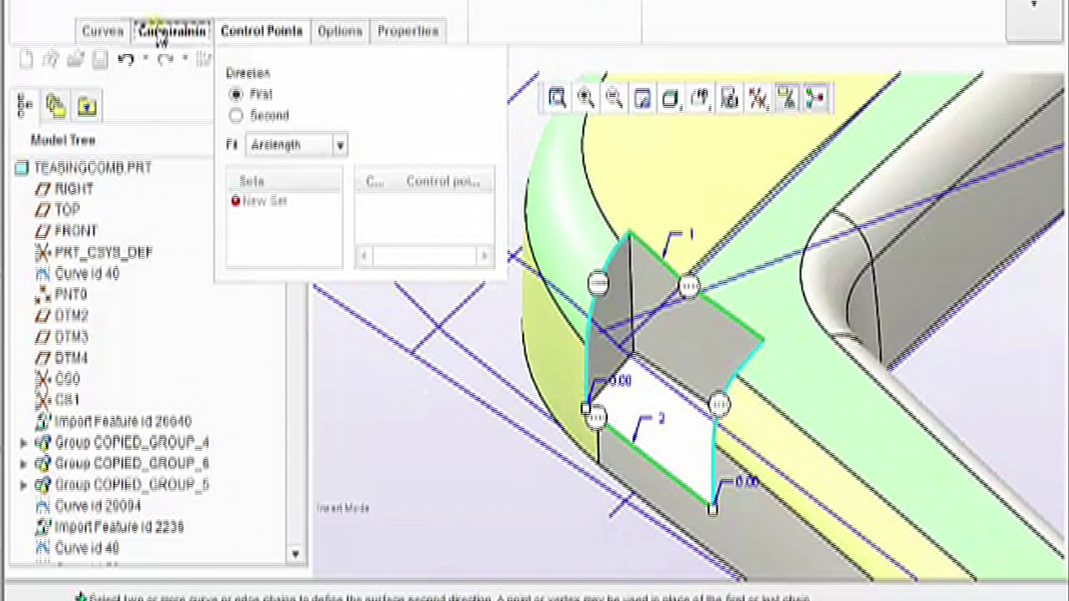
pyautogui.click(167, 32)
pyautogui.click(302, 295)
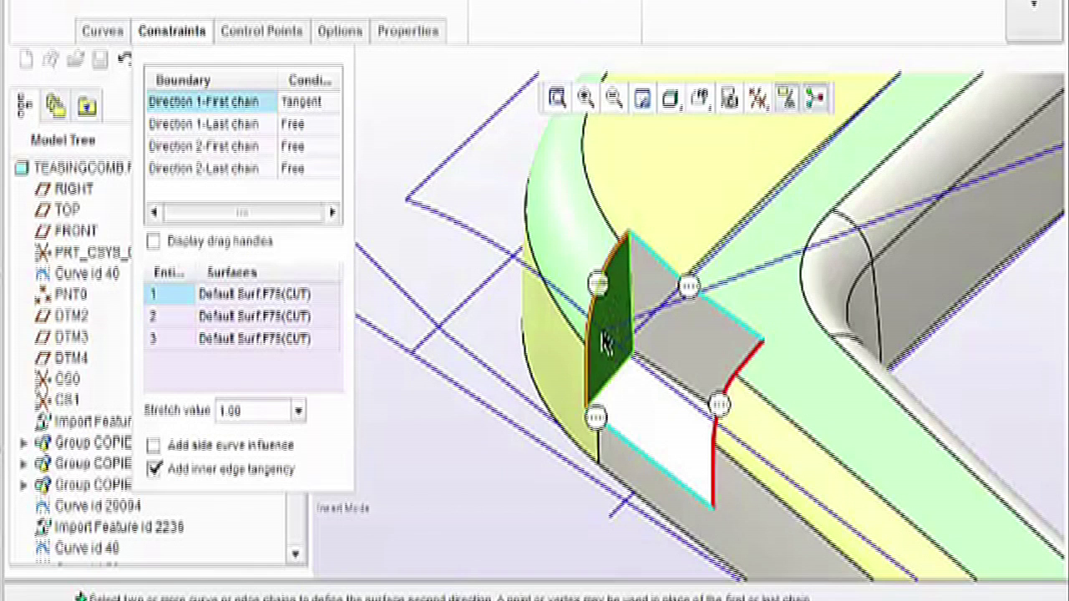
pyautogui.click(568, 351)
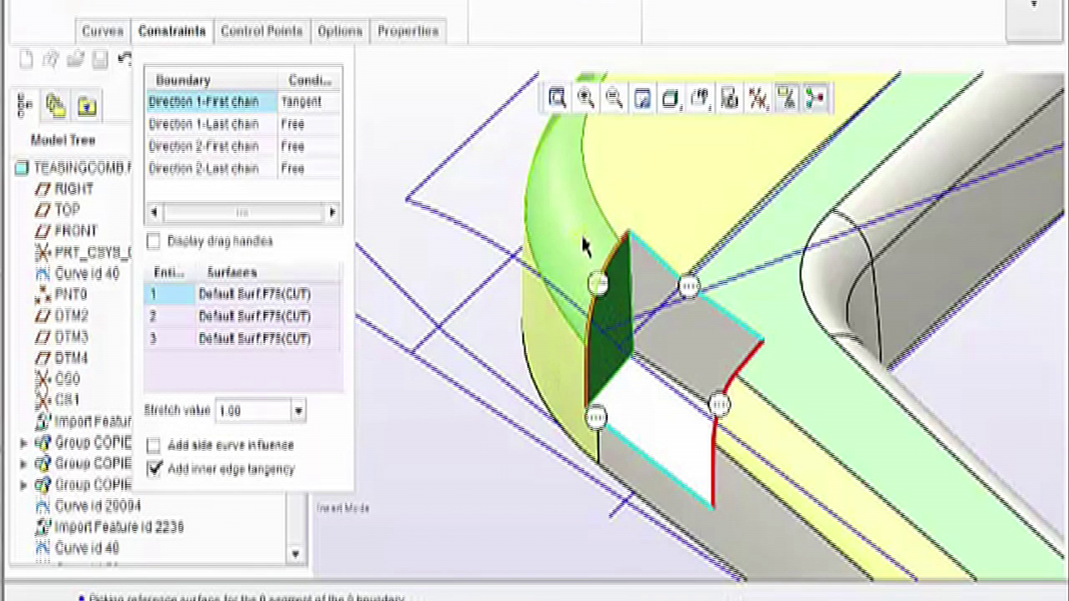
pyautogui.click(642, 194)
pyautogui.click(575, 225)
pyautogui.click(562, 360)
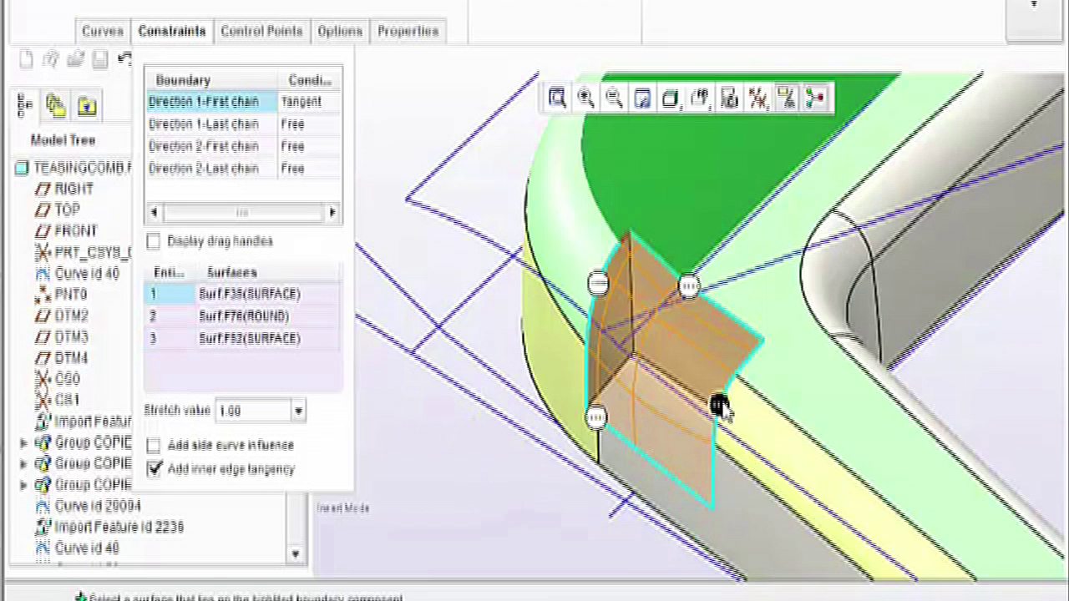
# Make the last chain of direction 1 Tangent to the green flat band, the yellow rounded strip and the grey outer wall
pyautogui.rightClick(718, 405)
pyautogui.click(769, 449)
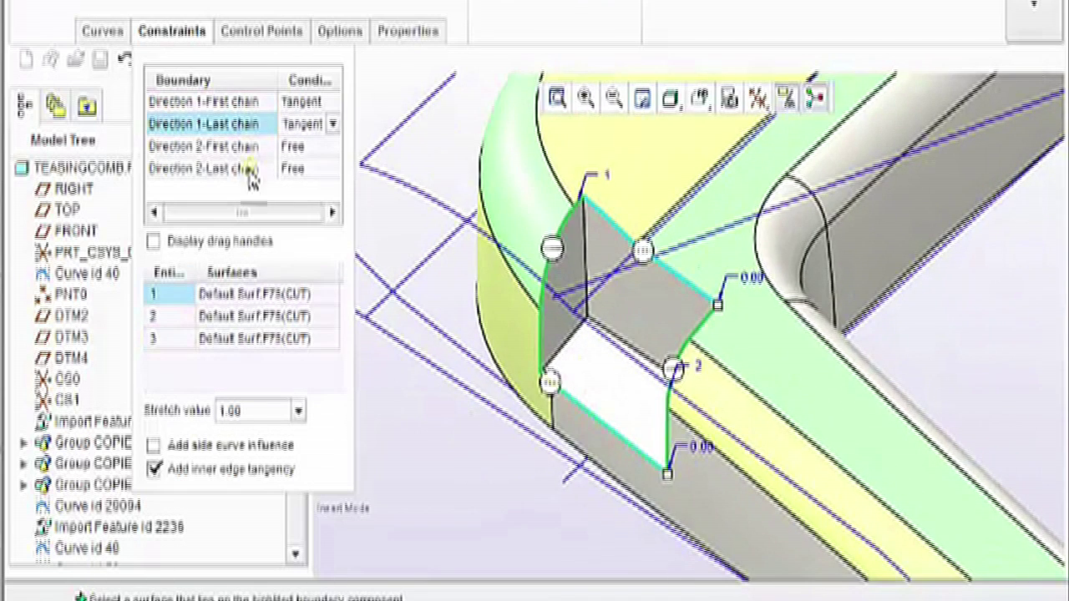
pyautogui.click(253, 294)
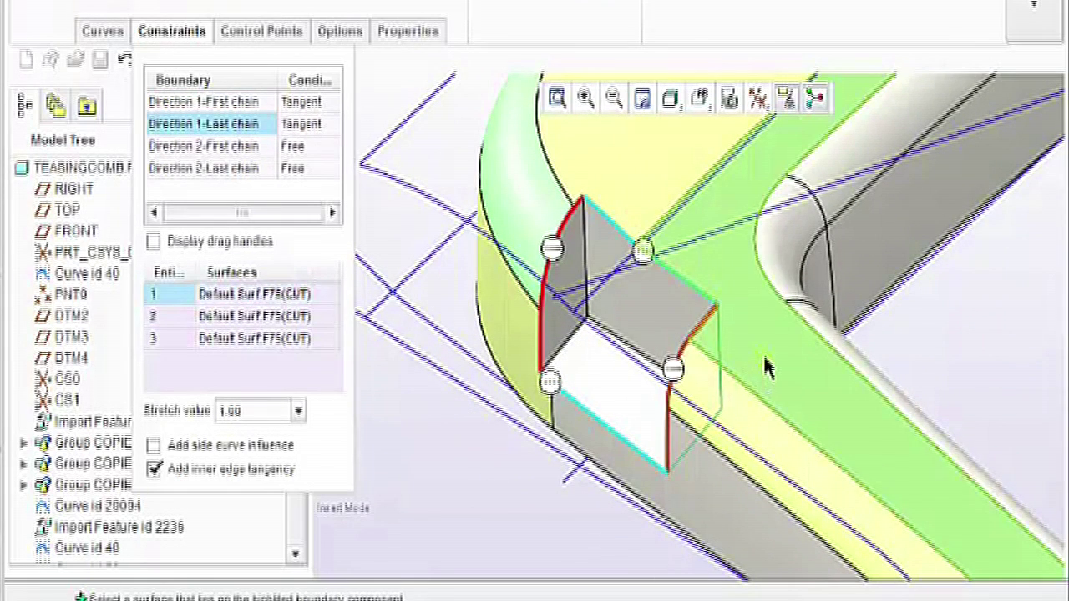
pyautogui.click(793, 359)
pyautogui.click(741, 428)
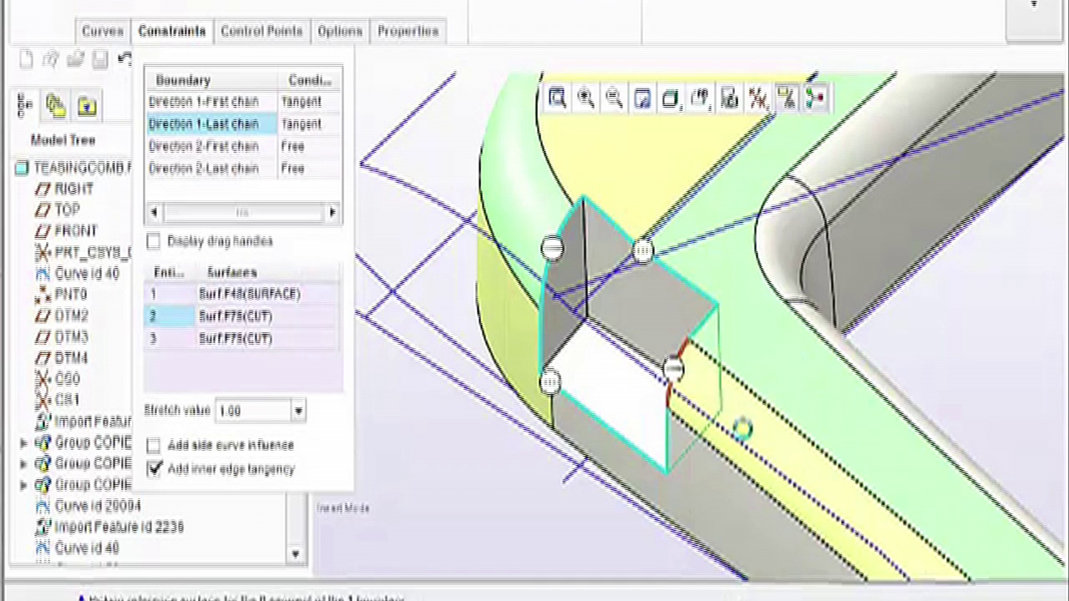
pyautogui.click(712, 495)
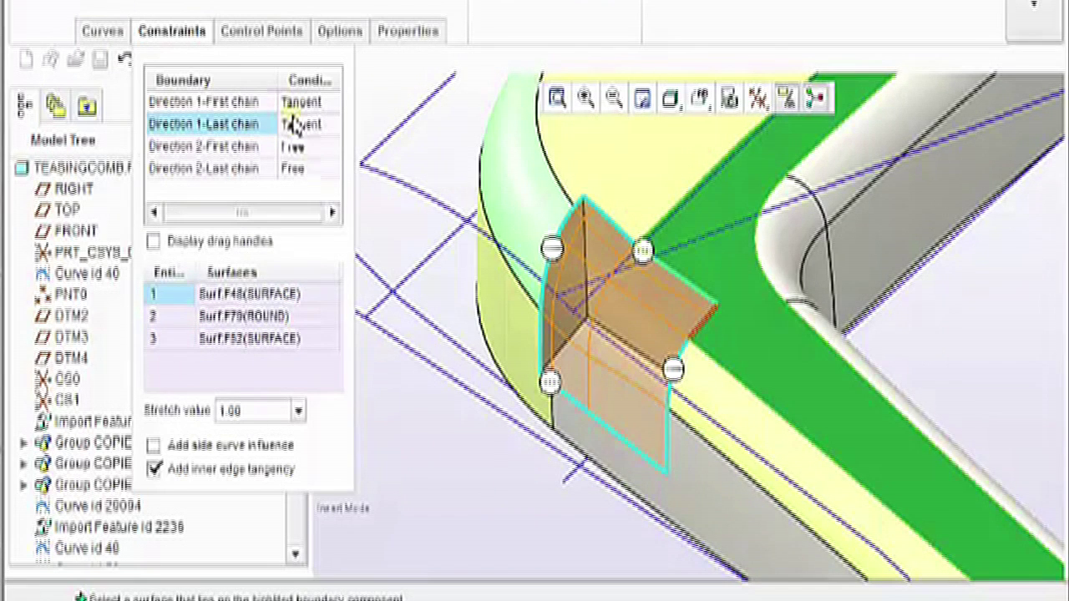
# Make the first chain of direction 2 Tangent to the yellow top face and the green flat band
pyautogui.rightClick(642, 248)
pyautogui.click(692, 298)
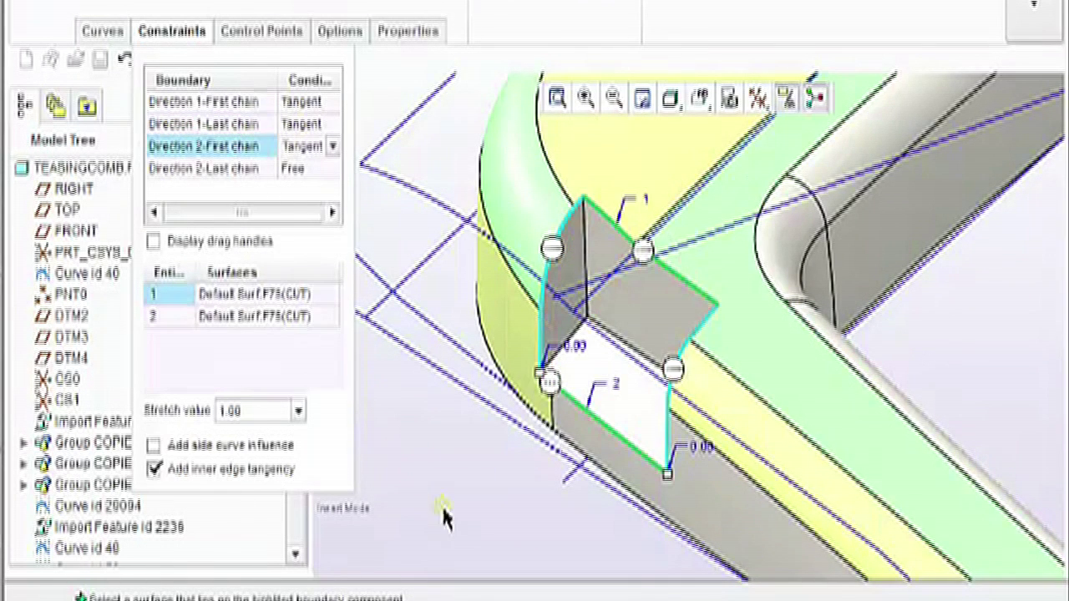
pyautogui.click(247, 294)
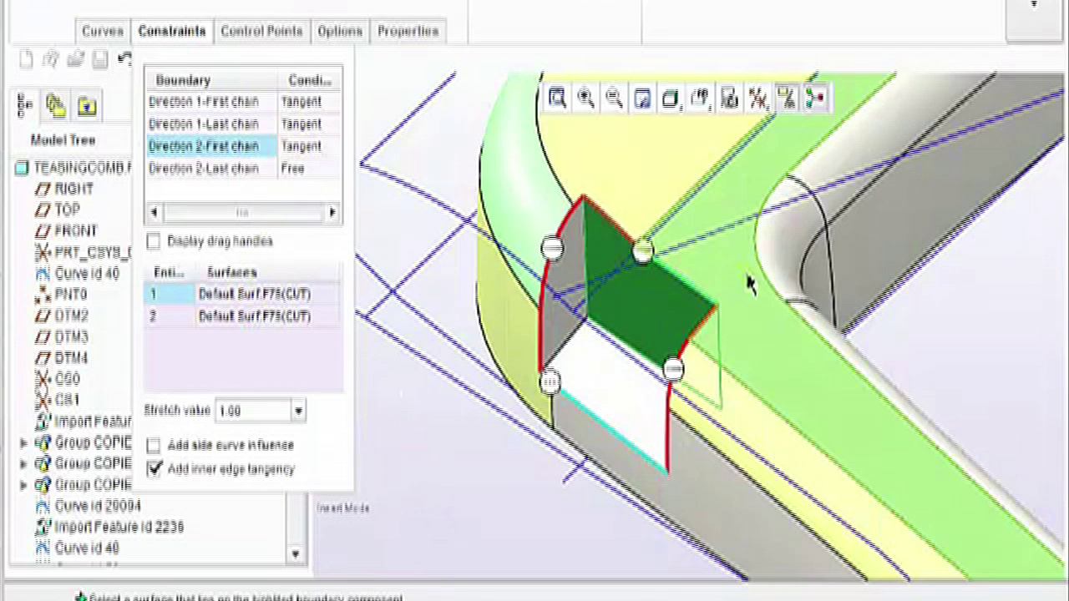
pyautogui.click(640, 200)
pyautogui.click(711, 288)
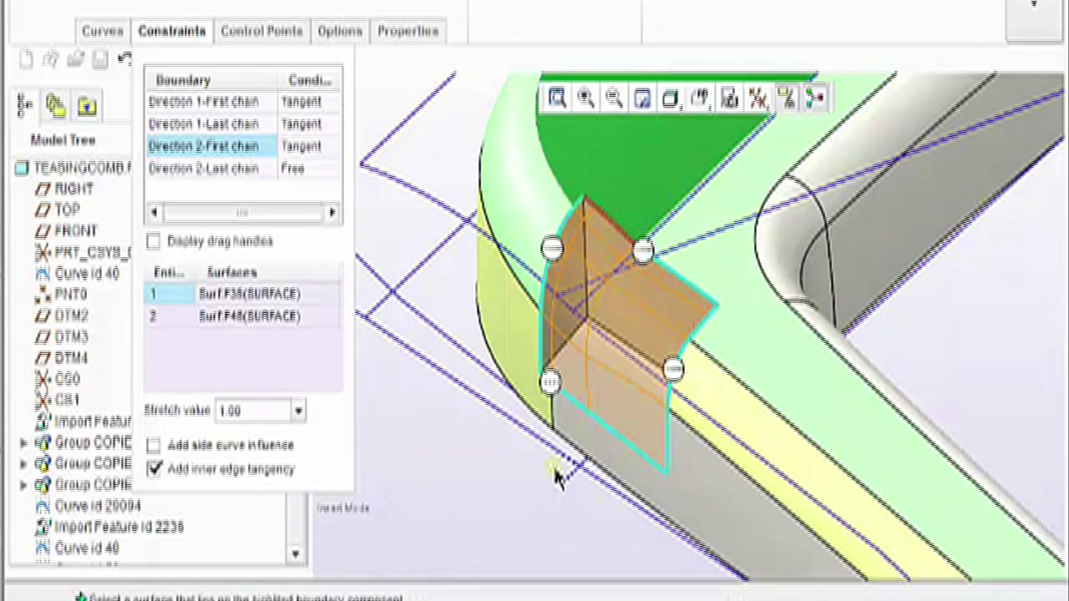
# Make the last chain of direction 2 Tangent to the grey outer wall and the yellow side wall, and complete the blend
pyautogui.rightClick(549, 384)
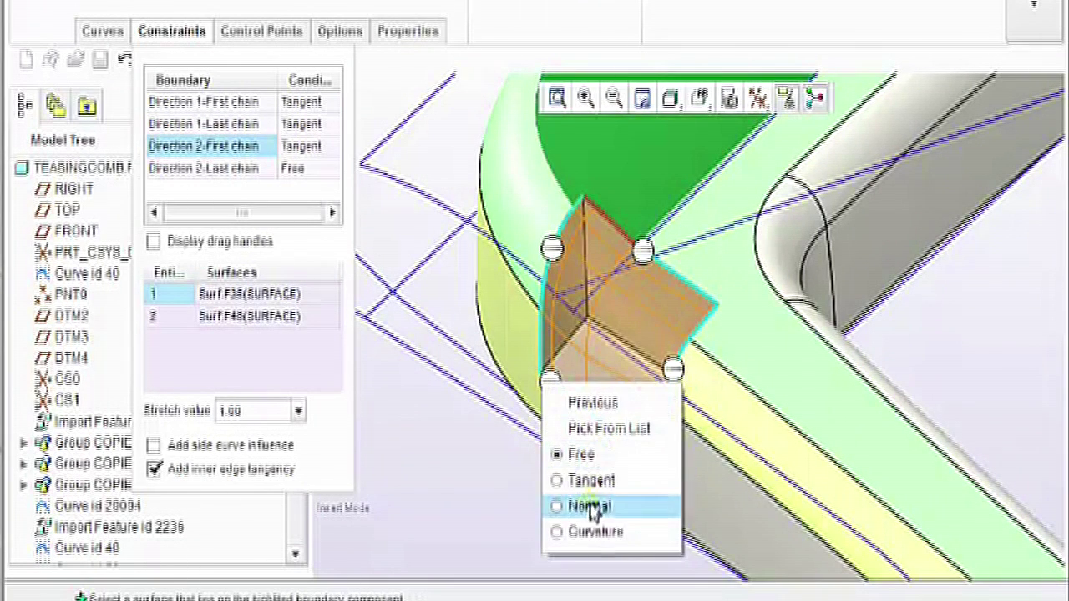
pyautogui.click(590, 507)
pyautogui.click(240, 293)
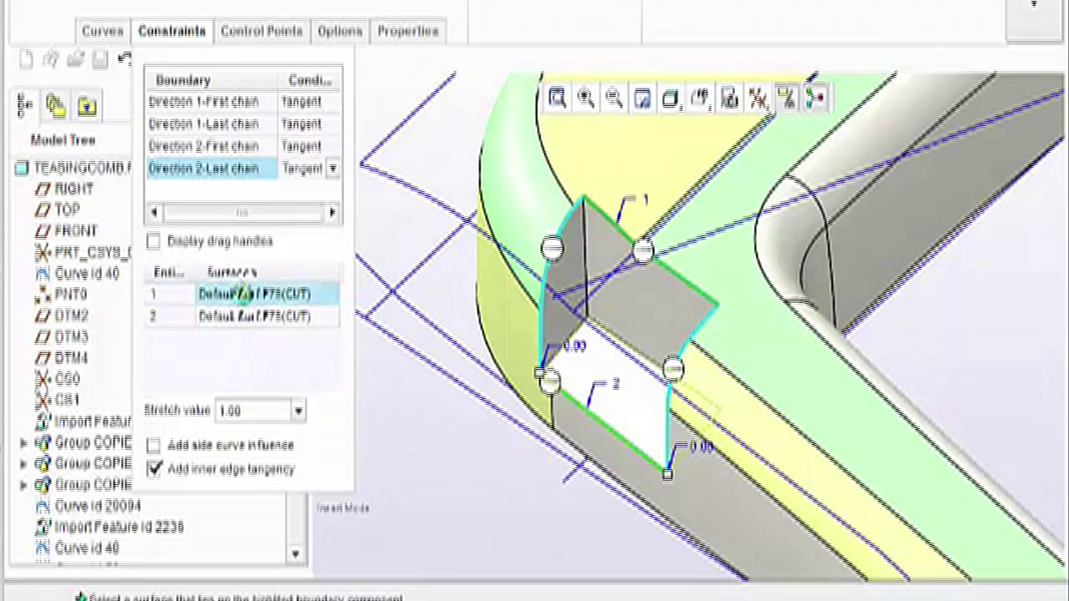
pyautogui.click(579, 438)
pyautogui.click(535, 399)
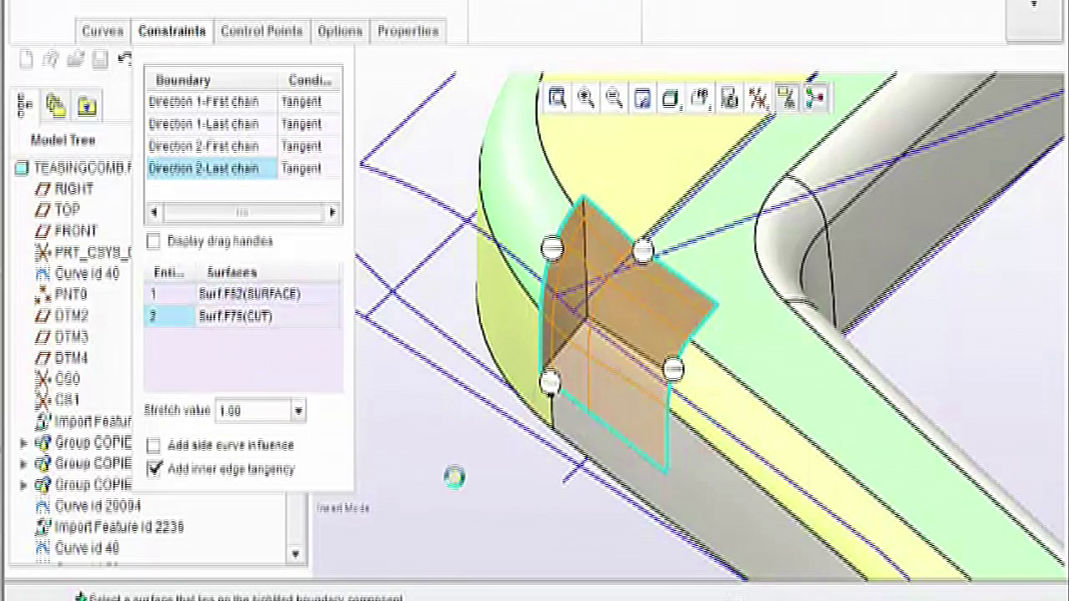
pyautogui.middleClick(452, 489)
pyautogui.click(451, 489)
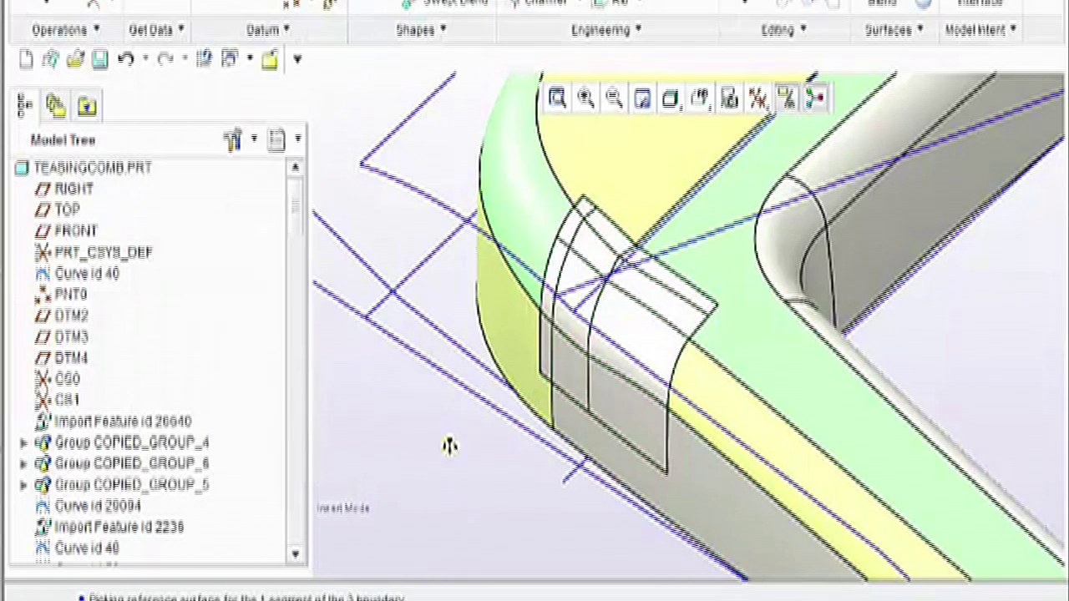
# Examine the new patch's internal patch lines around the junction of the top face and flat band
pyautogui.keyDown('shift'); pyautogui.moveTo(449, 446); pyautogui.dragTo(459, 473, button='middle'); pyautogui.keyUp('shift')
pyautogui.scroll(-1, 616, 298)
pyautogui.scroll(4, 622, 309)
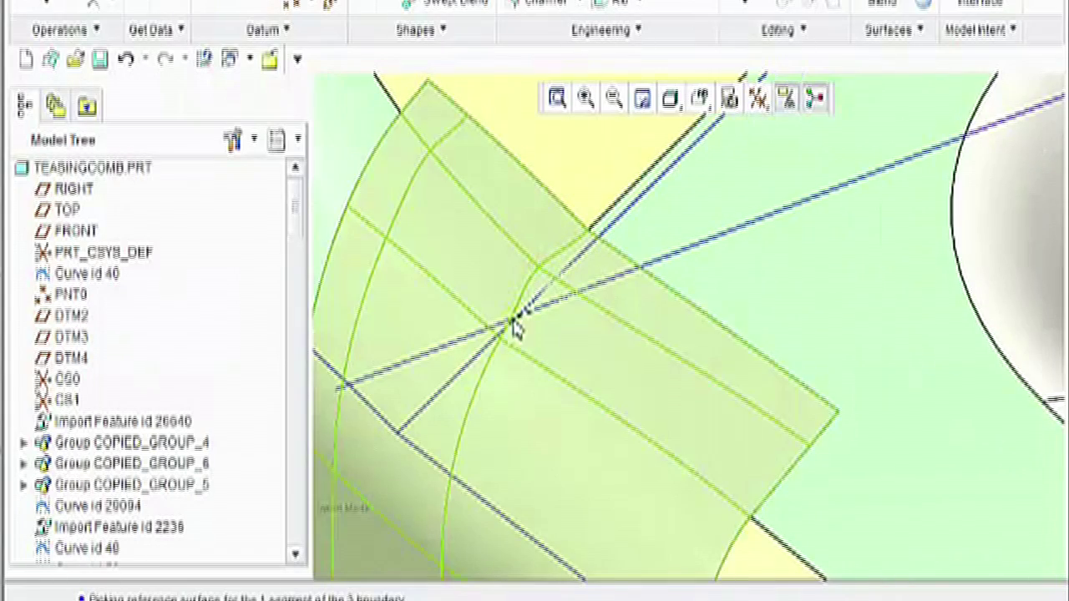
pyautogui.scroll(4, 514, 321)
pyautogui.keyDown('shift'); pyautogui.moveTo(568, 310); pyautogui.dragTo(700, 229, button='middle'); pyautogui.keyUp('shift')
pyautogui.moveTo(365, 455)
pyautogui.keyDown('shift'); pyautogui.mouseDown(button='middle')
pyautogui.moveTo(375, 425)
pyautogui.moveTo(363, 389)
pyautogui.mouseUp(button='middle'); pyautogui.keyUp('shift')
# Hide the CURVES layer so the datum curves no longer cover the corner patch
pyautogui.click(277, 141)
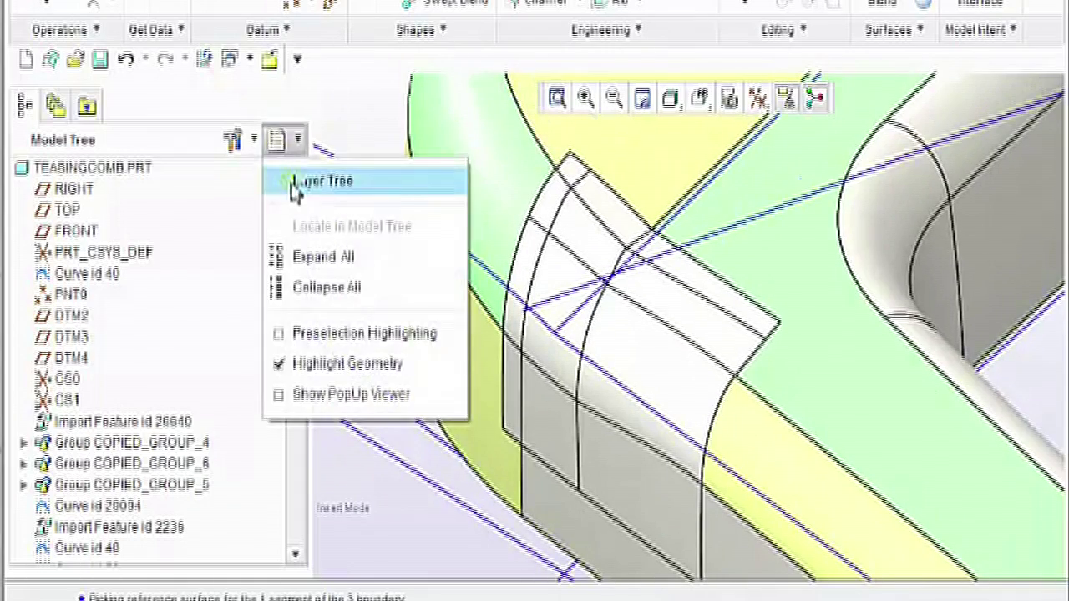
pyautogui.click(291, 181)
pyautogui.rightClick(78, 246)
pyautogui.click(122, 1)
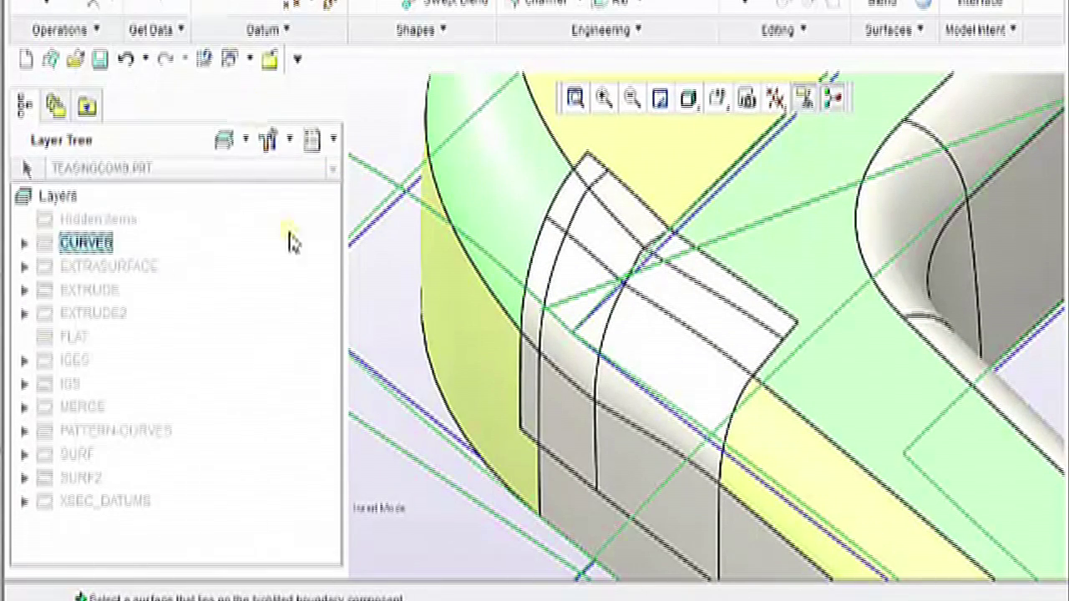
pyautogui.click(373, 292)
pyautogui.moveTo(380, 299)
pyautogui.mouseDown(button='middle')
pyautogui.moveTo(370, 281)
pyautogui.moveTo(376, 336)
pyautogui.moveTo(406, 351)
pyautogui.mouseUp(button='middle')
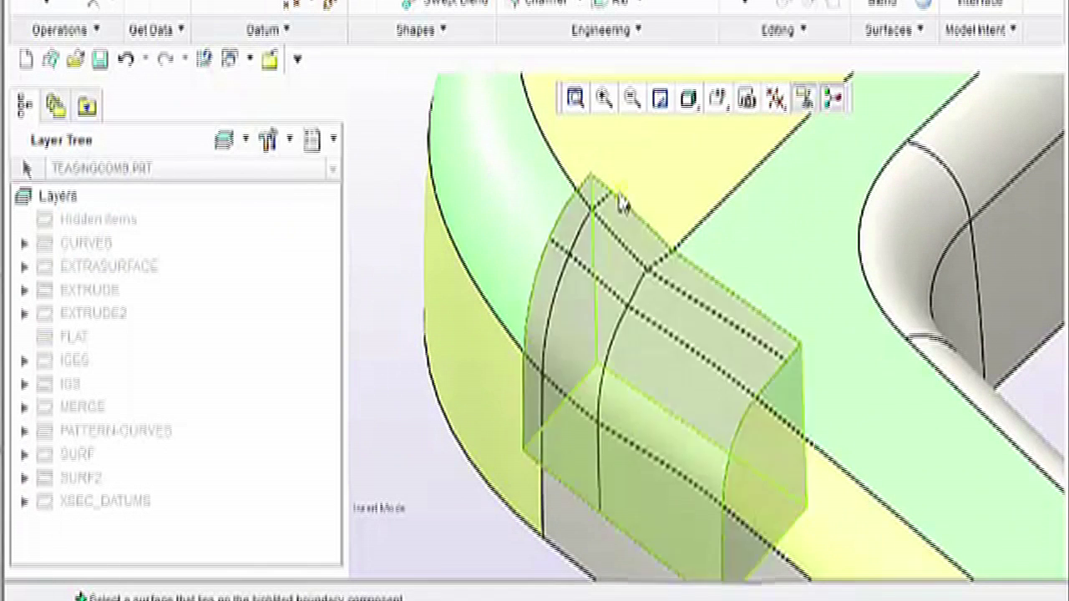
# Redefine the corner Boundary Blend with its first-direction control point fit set to Piece to piece
pyautogui.rightClick(622, 357)
pyautogui.click(685, 129)
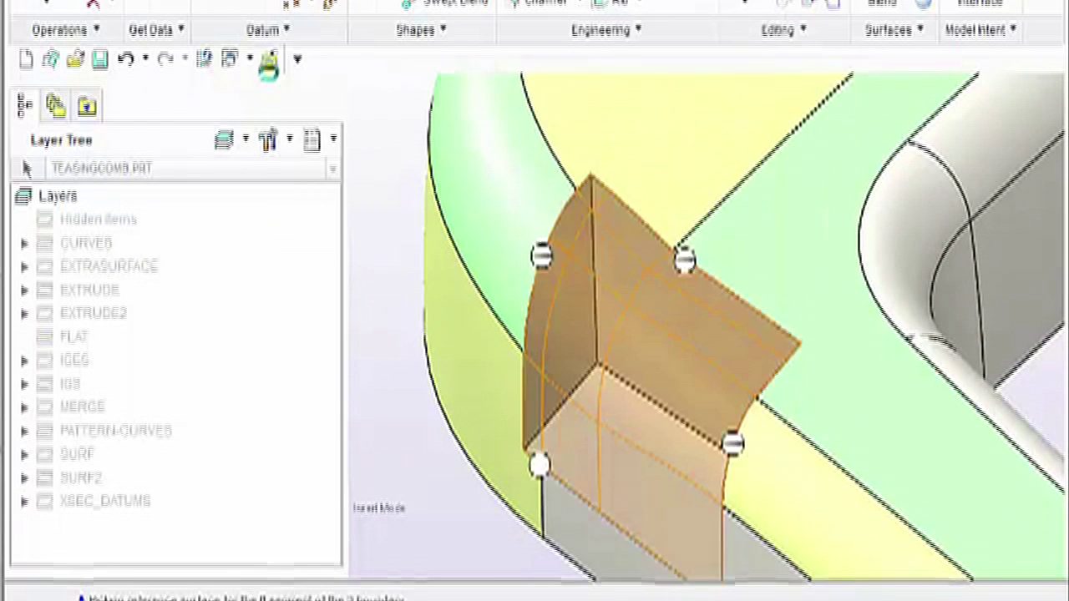
pyautogui.click(259, 31)
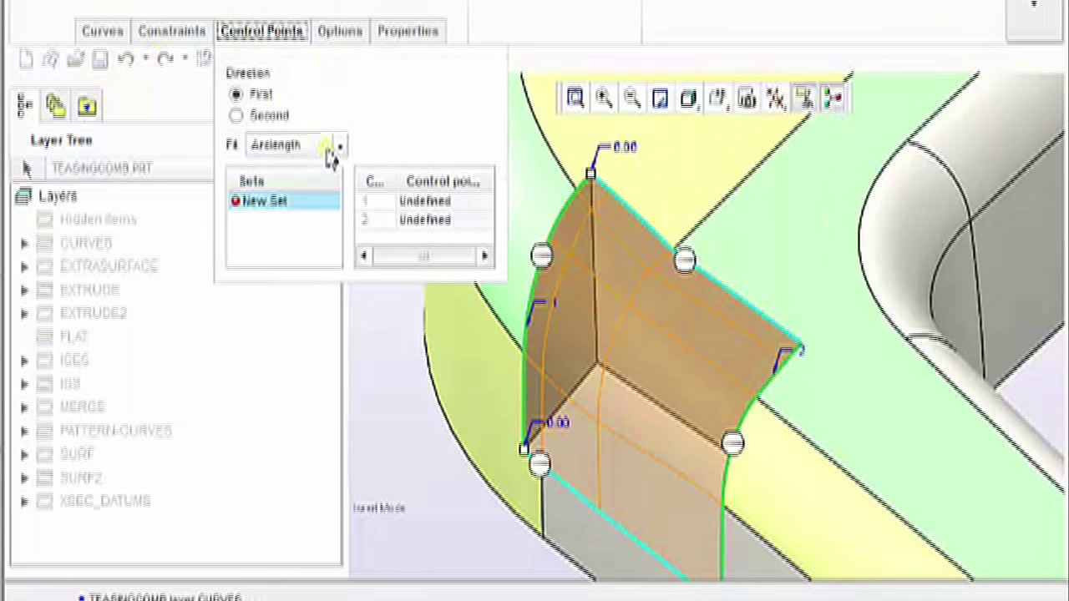
pyautogui.click(334, 146)
pyautogui.click(313, 209)
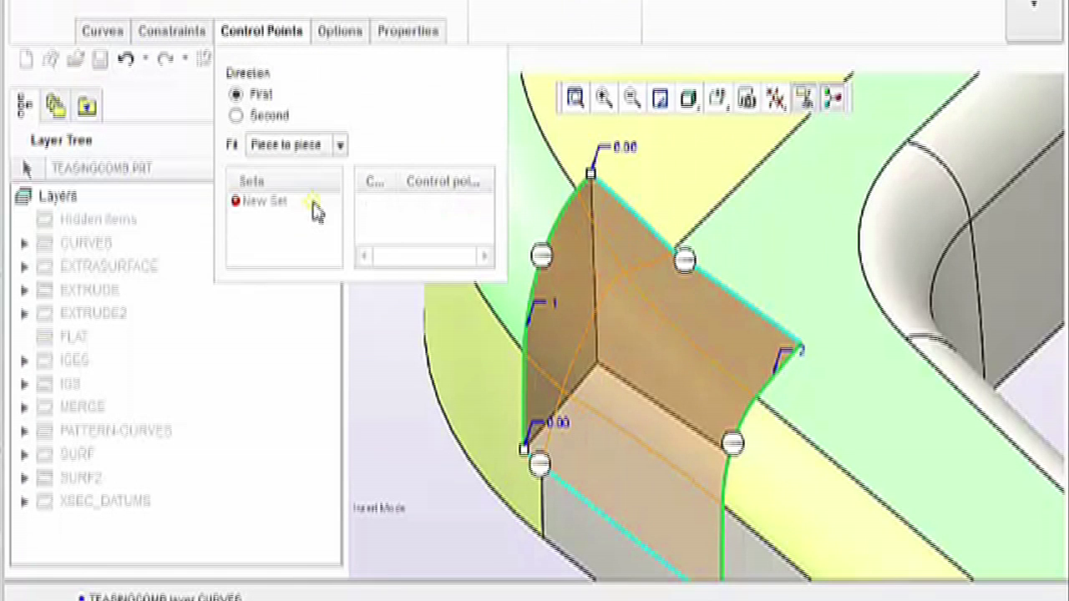
pyautogui.middleClick(368, 436)
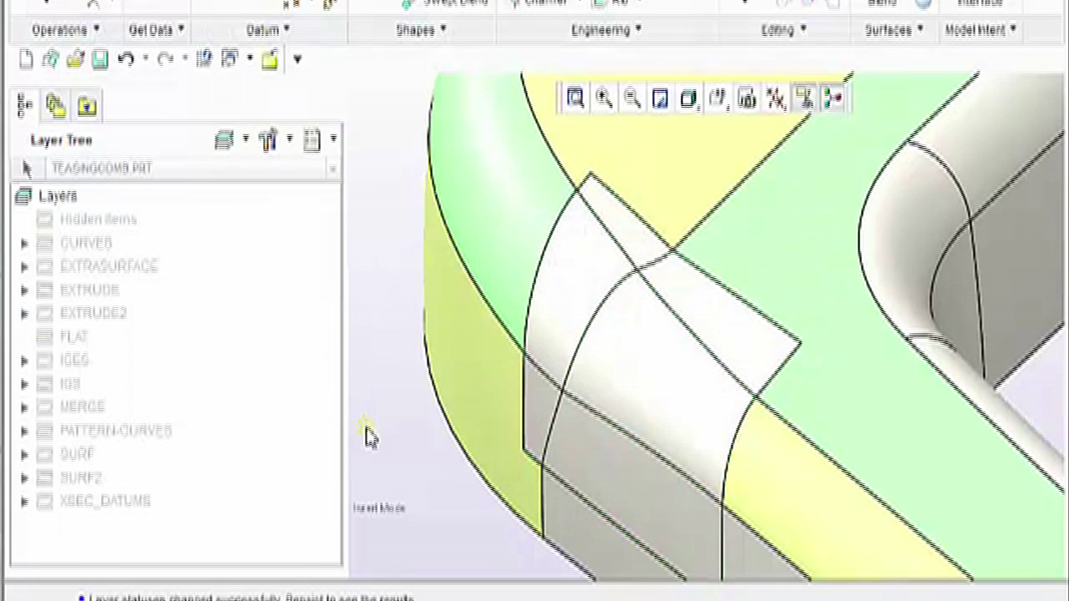
# Show the model tree in place of the layer tree
pyautogui.scroll(1, 367, 436)
pyautogui.keyDown('shift'); pyautogui.moveTo(467, 491); pyautogui.dragTo(477, 411, button='middle'); pyautogui.keyUp('shift')
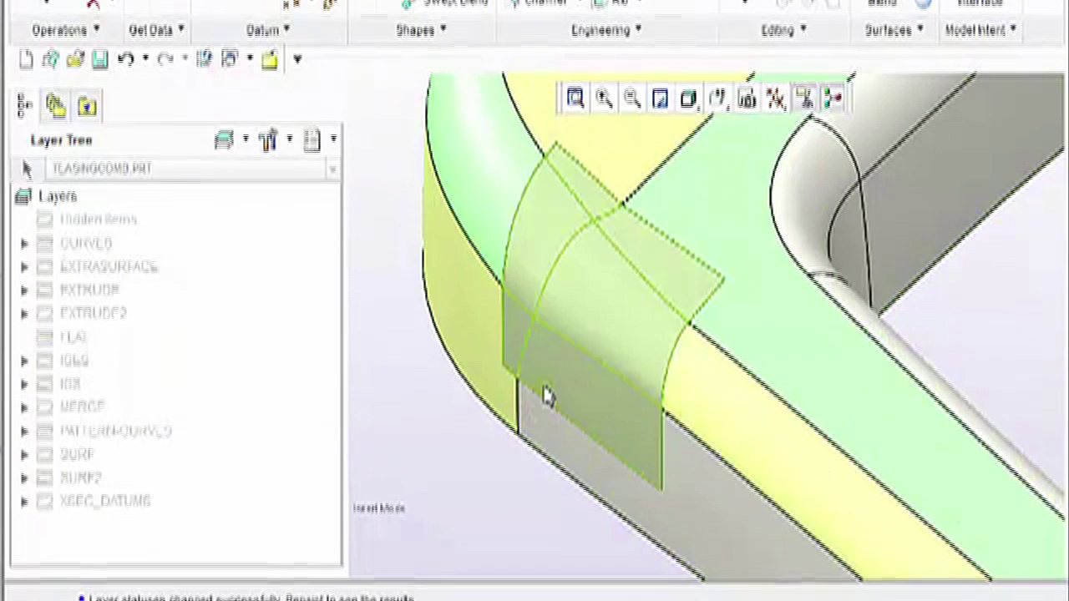
pyautogui.click(311, 140)
pyautogui.click(317, 179)
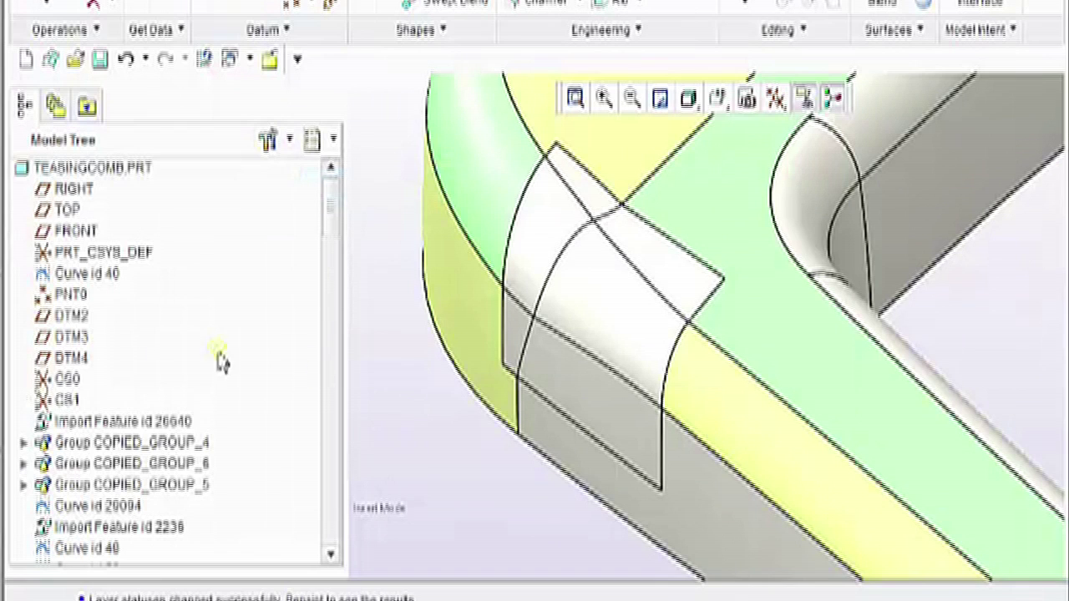
# Redefine the corner Boundary Blend, setting its first-direction control point fit to Natural
pyautogui.rightClick(576, 314)
pyautogui.click(635, 451)
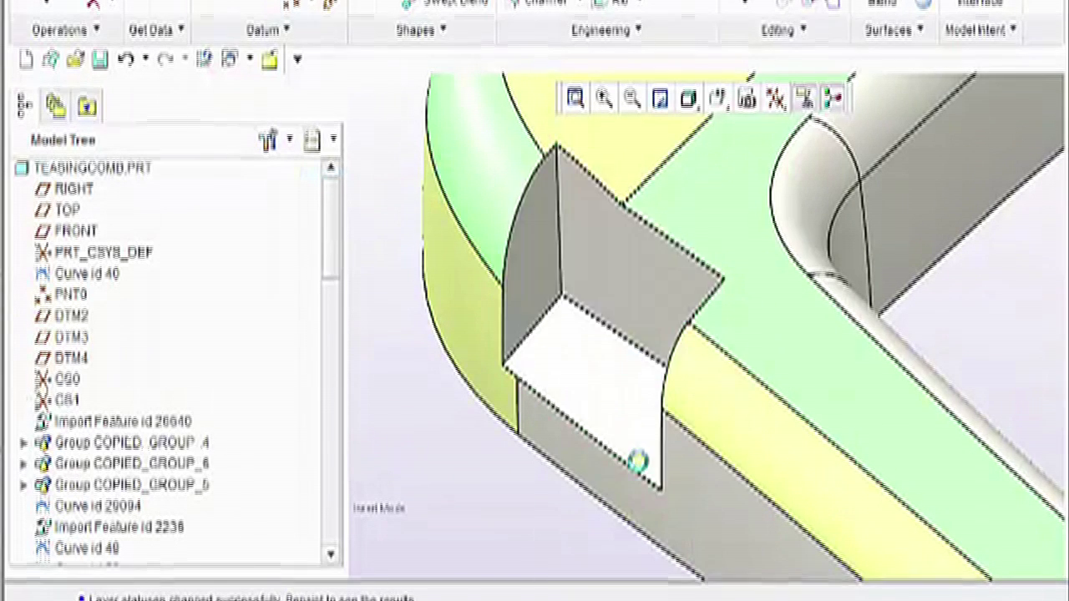
pyautogui.click(176, 32)
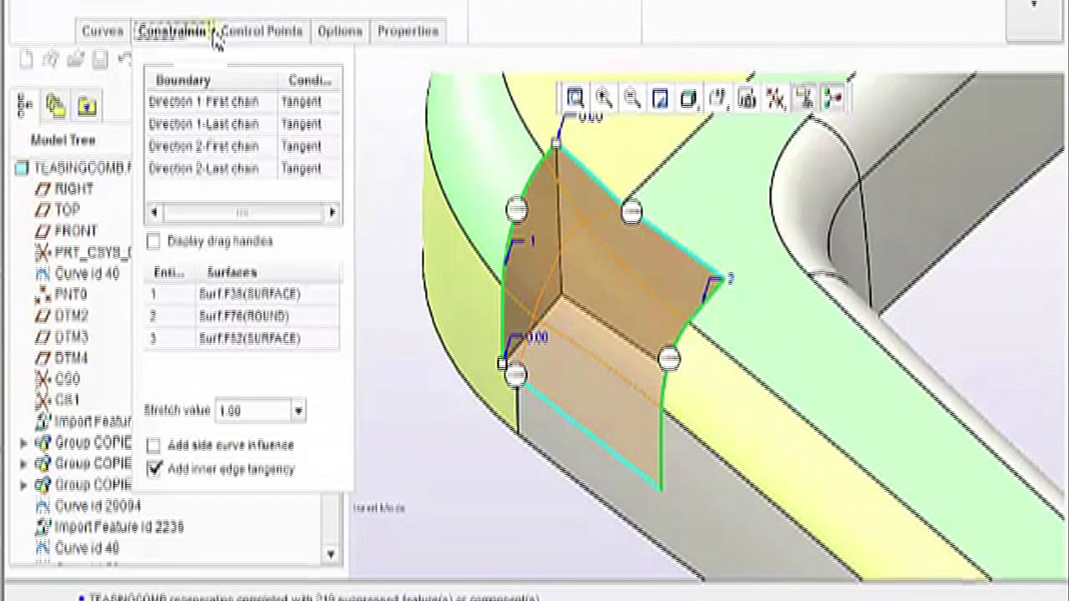
pyautogui.click(339, 32)
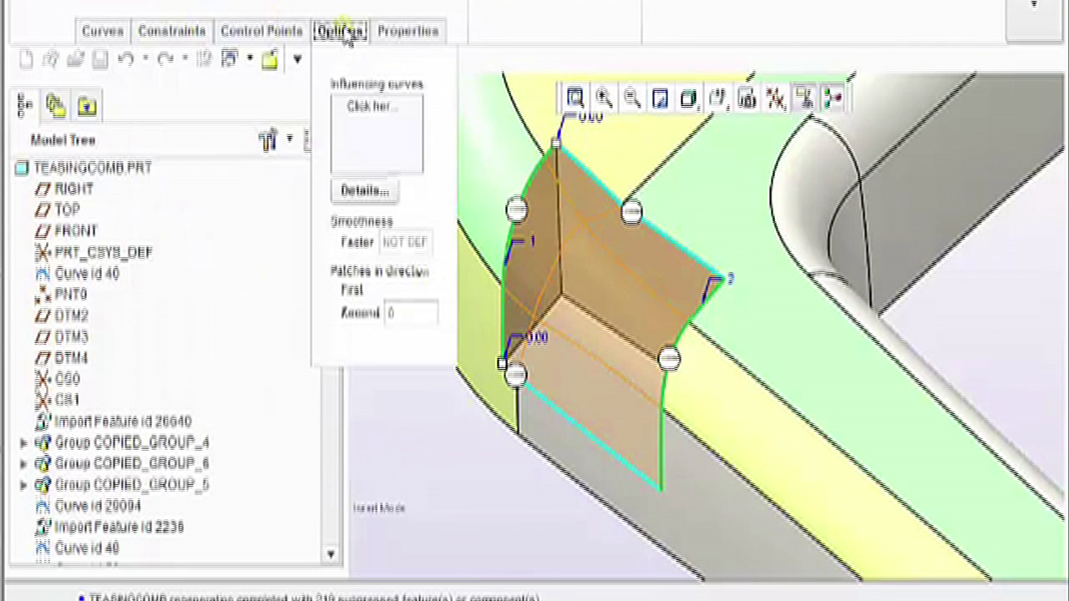
pyautogui.click(262, 32)
pyautogui.click(309, 145)
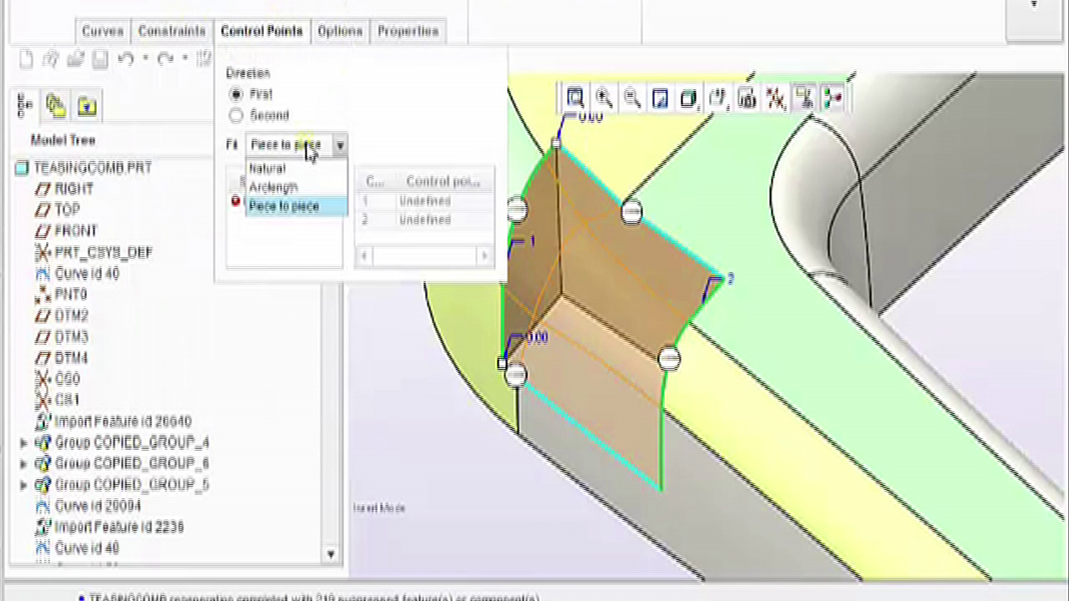
pyautogui.click(290, 167)
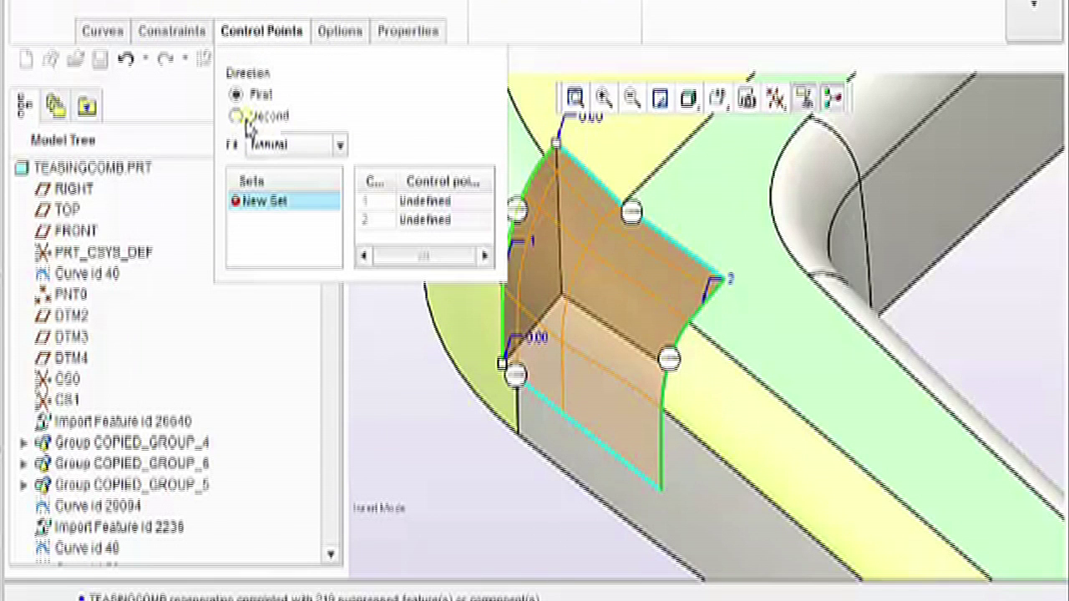
# Pair the upper vertices of the two opposite first-direction chains as the first control point set
pyautogui.keyDown('shift'); pyautogui.moveTo(708, 246); pyautogui.dragTo(751, 278, button='middle'); pyautogui.keyUp('shift')
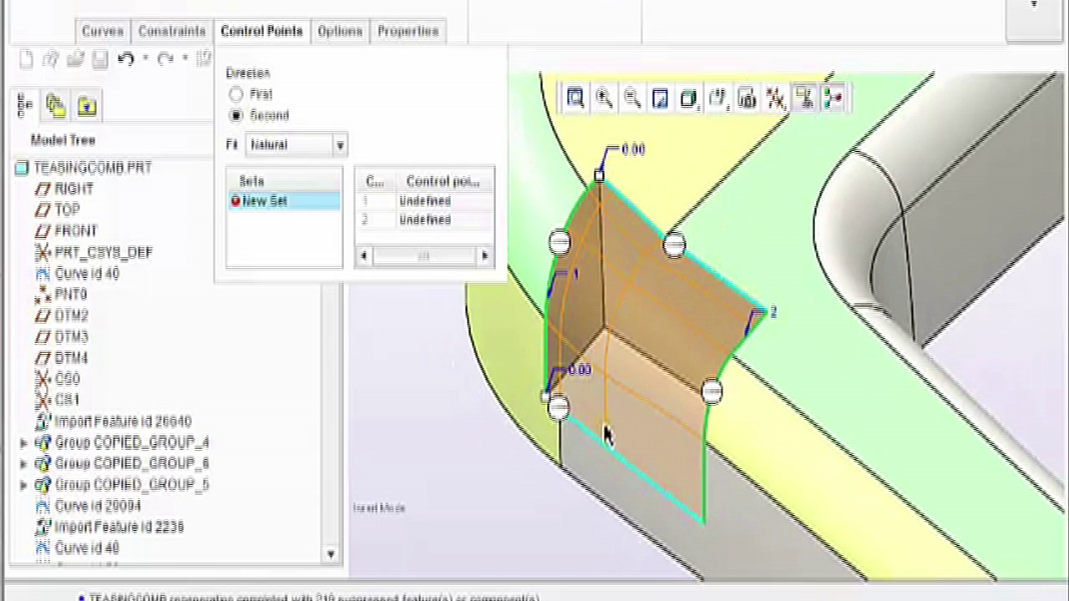
pyautogui.click(426, 202)
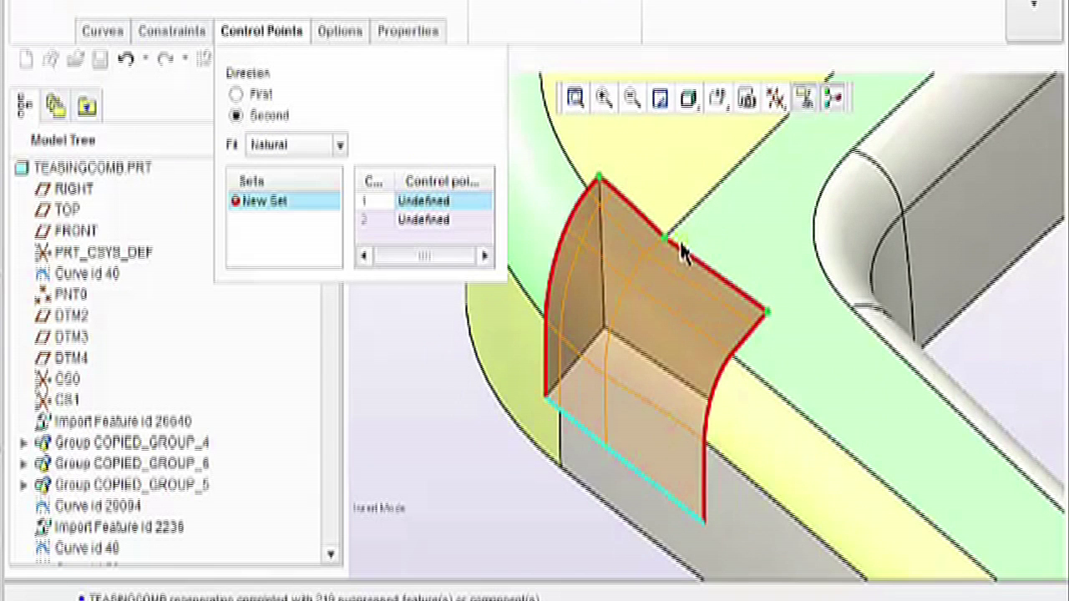
pyautogui.click(236, 95)
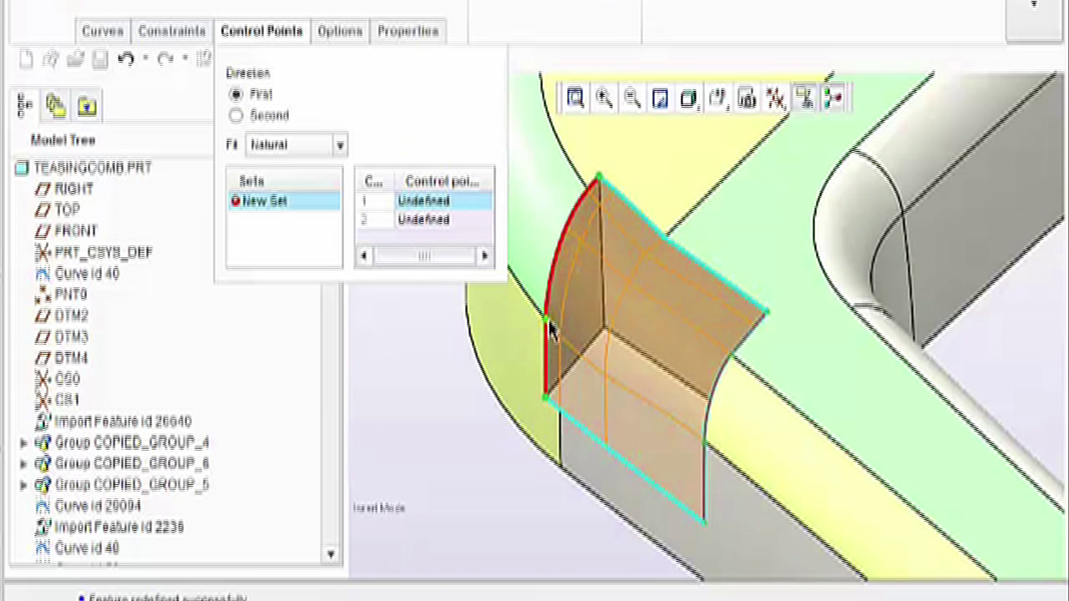
pyautogui.click(595, 182)
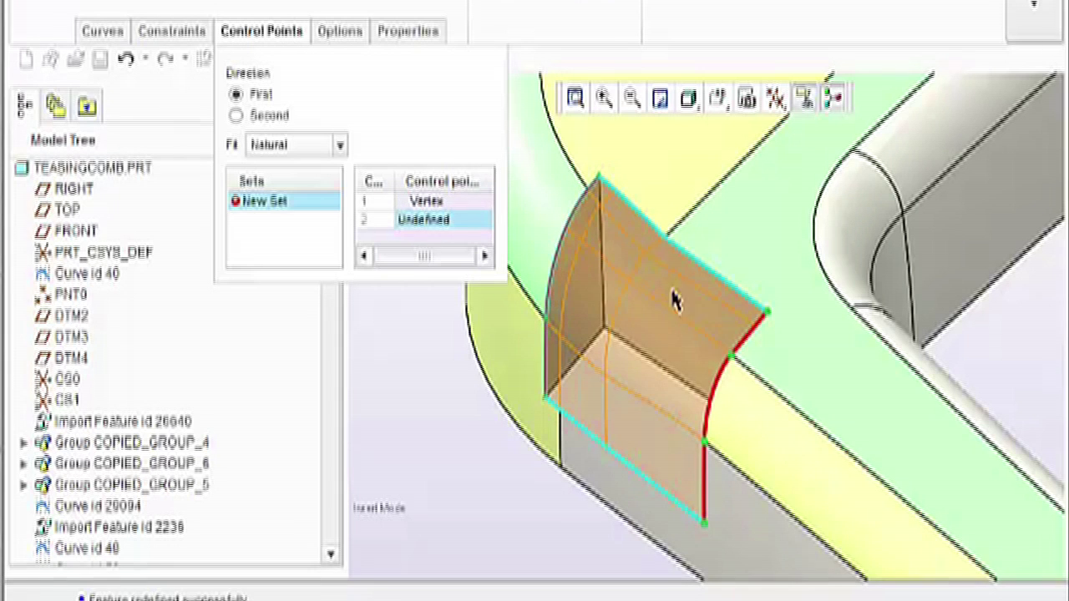
pyautogui.click(730, 354)
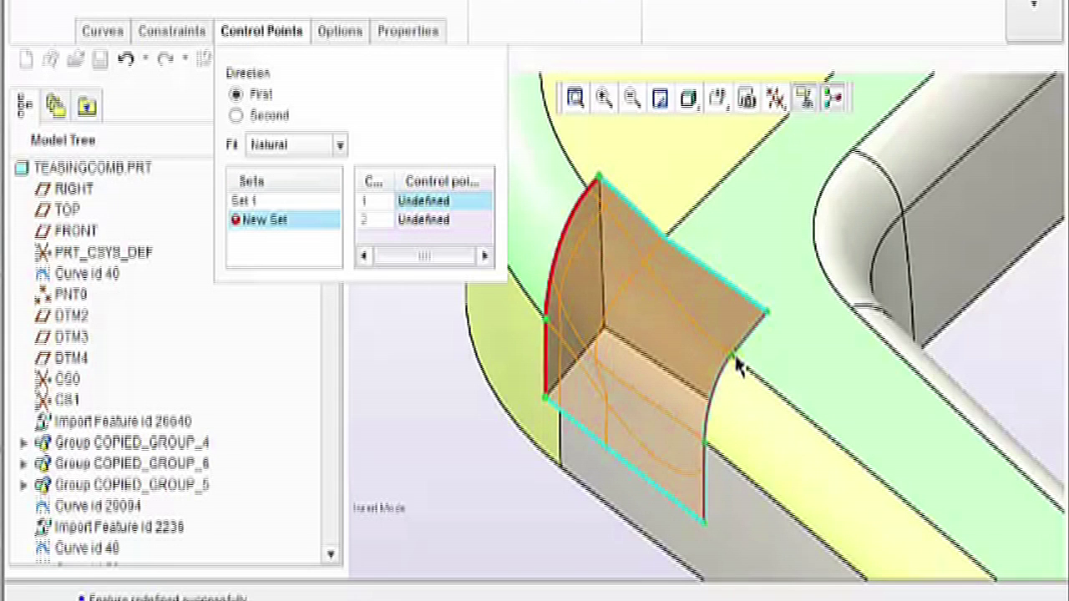
# Pair the lower round-edge vertices of the two first-direction chains as the second control point set, and complete the blend
pyautogui.click(544, 318)
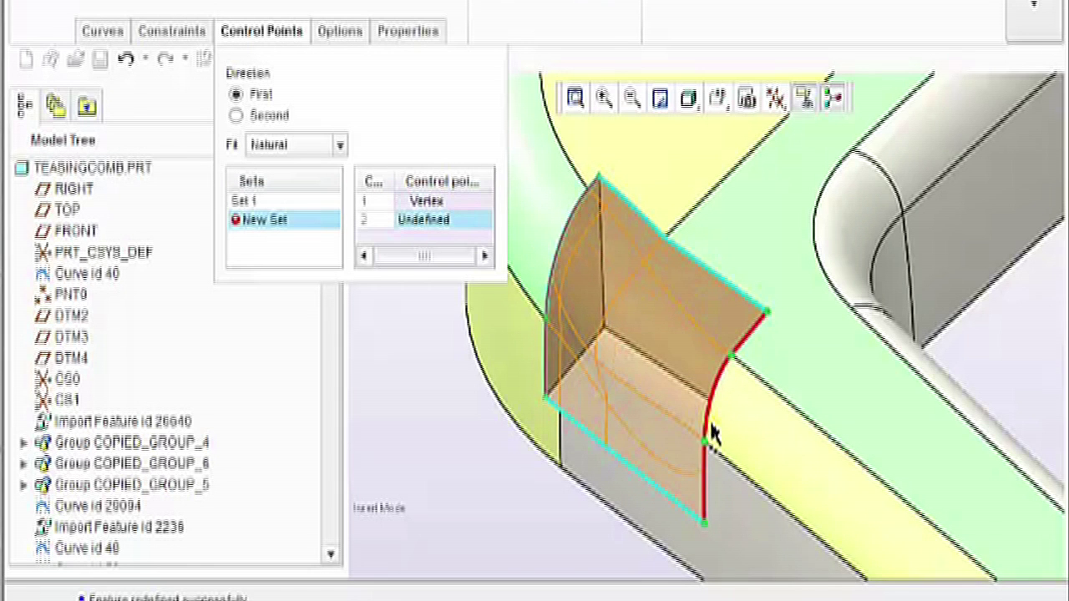
pyautogui.click(708, 445)
pyautogui.moveTo(708, 447); pyautogui.dragTo(476, 436, button='middle')
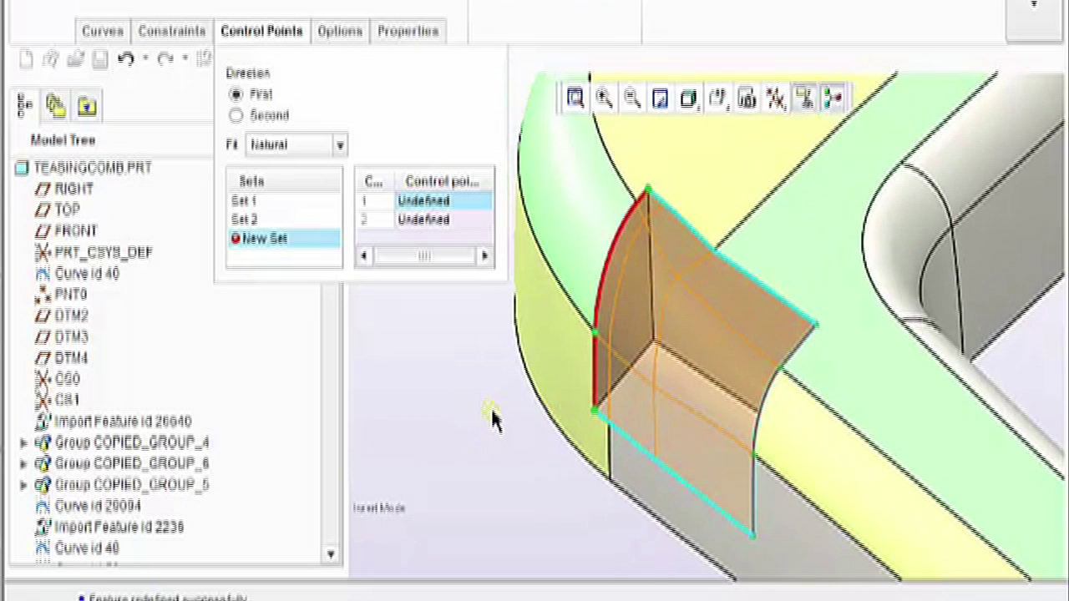
pyautogui.middleClick(491, 420)
# Solidify the comb with the redefined corner patch quilt
pyautogui.scroll(-3, 745, 263)
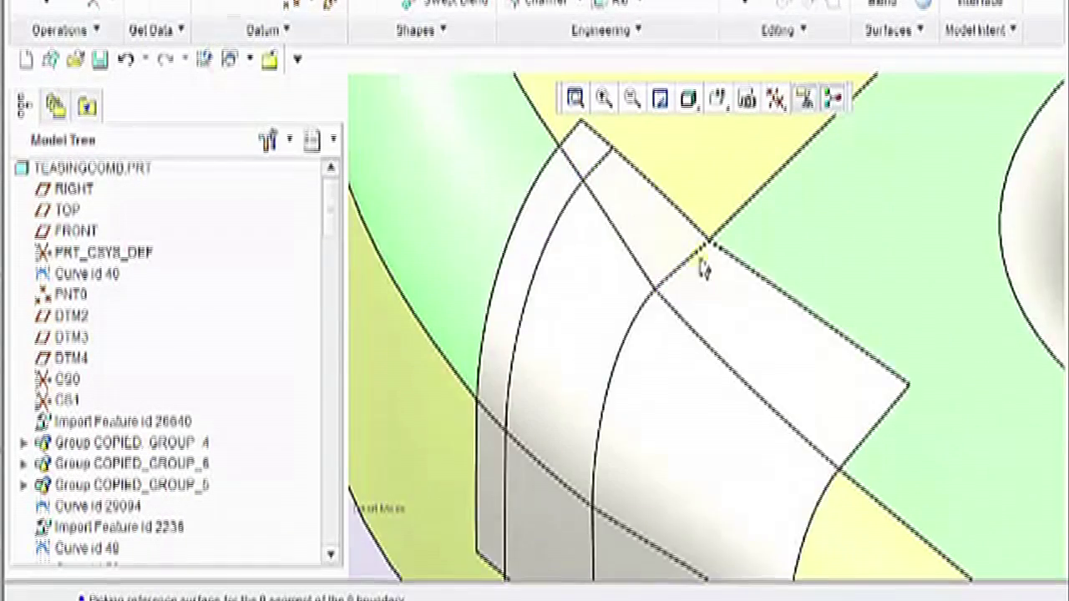
pyautogui.scroll(3, 660, 302)
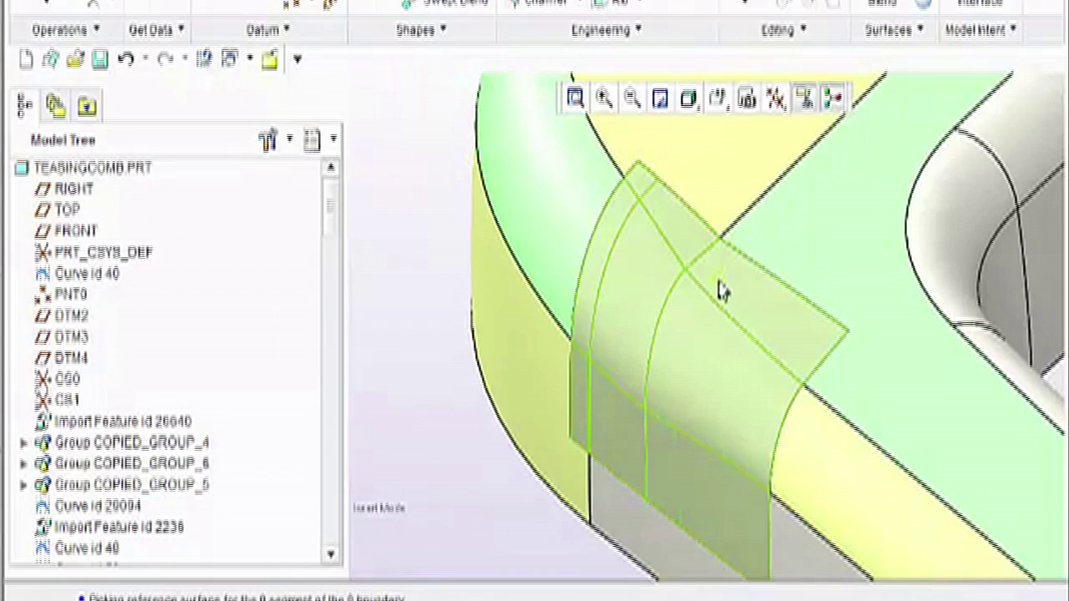
pyautogui.moveTo(718, 289); pyautogui.dragTo(633, 281, button='middle')
pyautogui.scroll(-3, 491, 351)
pyautogui.moveTo(492, 351); pyautogui.dragTo(607, 343, button='middle')
pyautogui.click(608, 343)
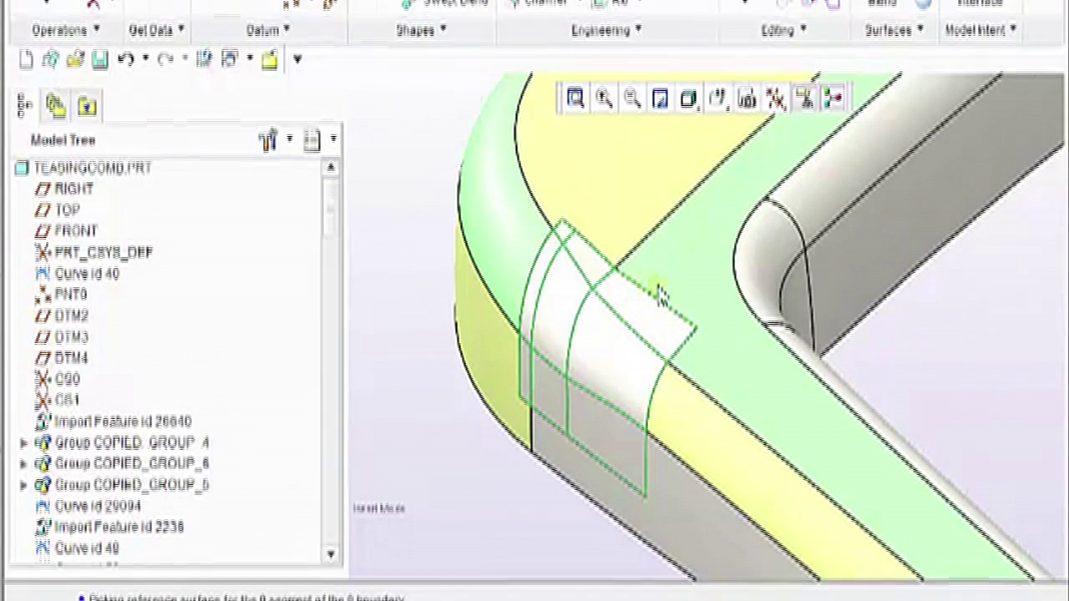
pyautogui.click(839, 7)
pyautogui.click(567, 192)
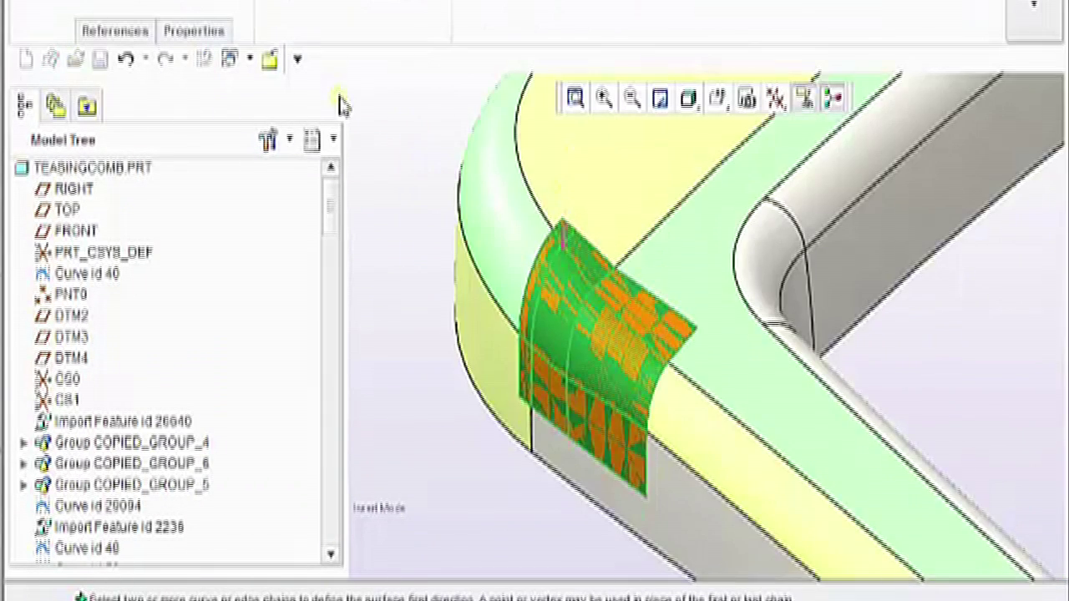
pyautogui.middleClick(373, 167)
# Hide the Boundary Blend 1 feature so its quilt no longer overlaps the solid corner
pyautogui.moveTo(332, 211); pyautogui.dragTo(331, 381)
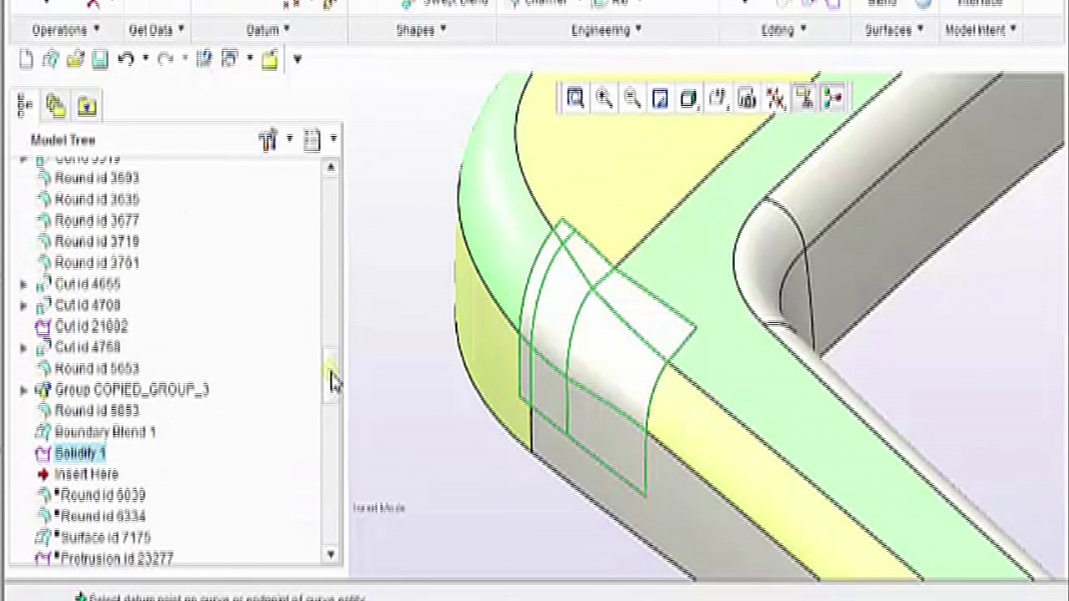
pyautogui.rightClick(117, 431)
pyautogui.click(176, 387)
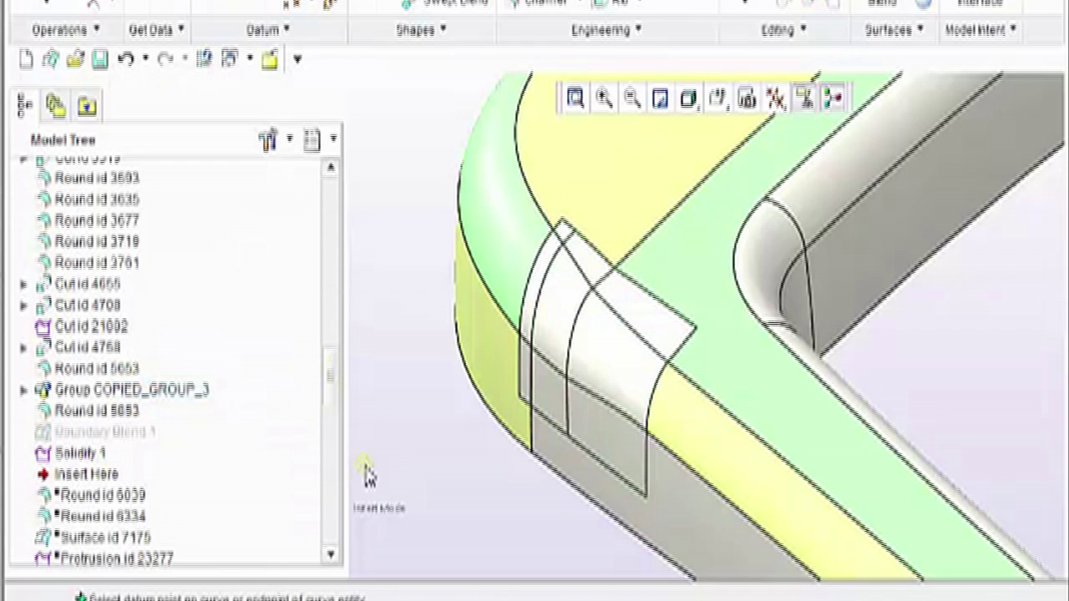
pyautogui.scroll(-2, 402, 495)
pyautogui.keyDown('shift'); pyautogui.moveTo(453, 453); pyautogui.dragTo(413, 494, button='middle'); pyautogui.keyUp('shift')
pyautogui.scroll(1, 413, 495)
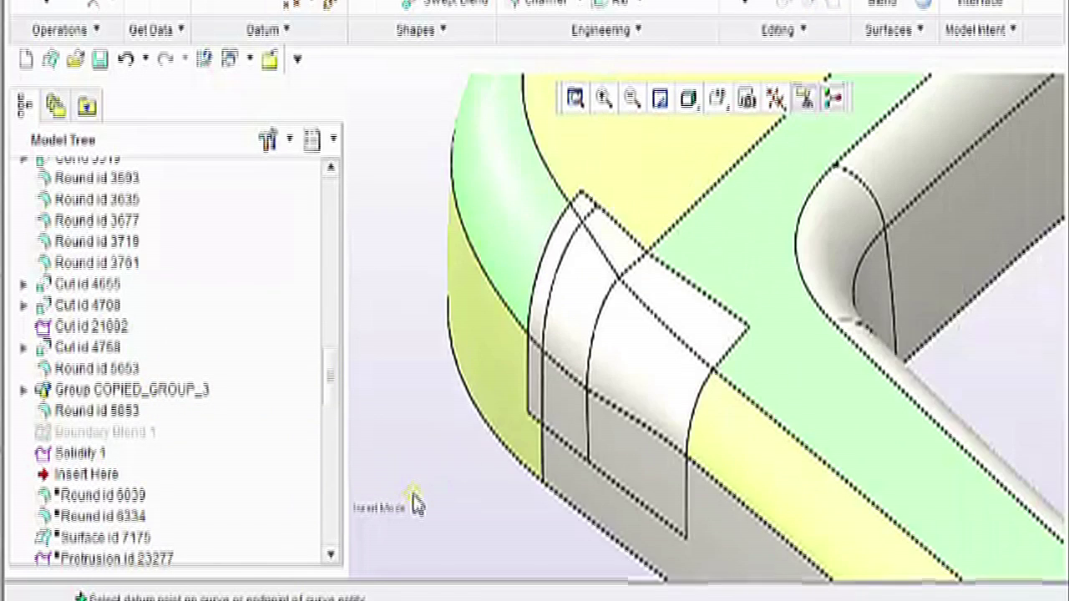
pyautogui.keyDown('shift'); pyautogui.moveTo(405, 443); pyautogui.dragTo(396, 451, button='middle'); pyautogui.keyUp('shift')
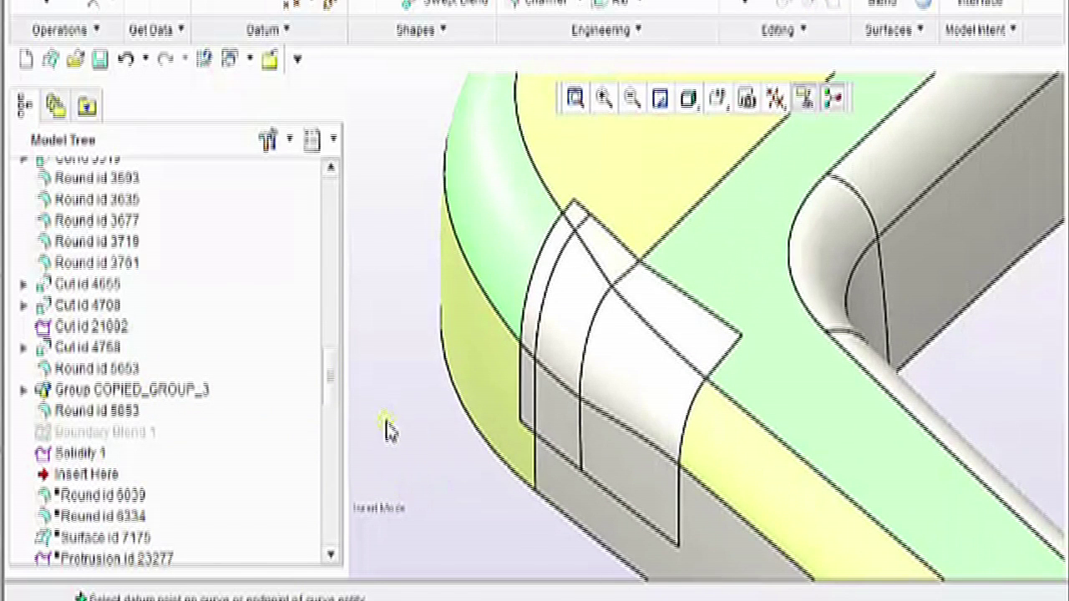
# Delete the Solidify feature from the corner patch
pyautogui.click(625, 396)
pyautogui.press('Delete')
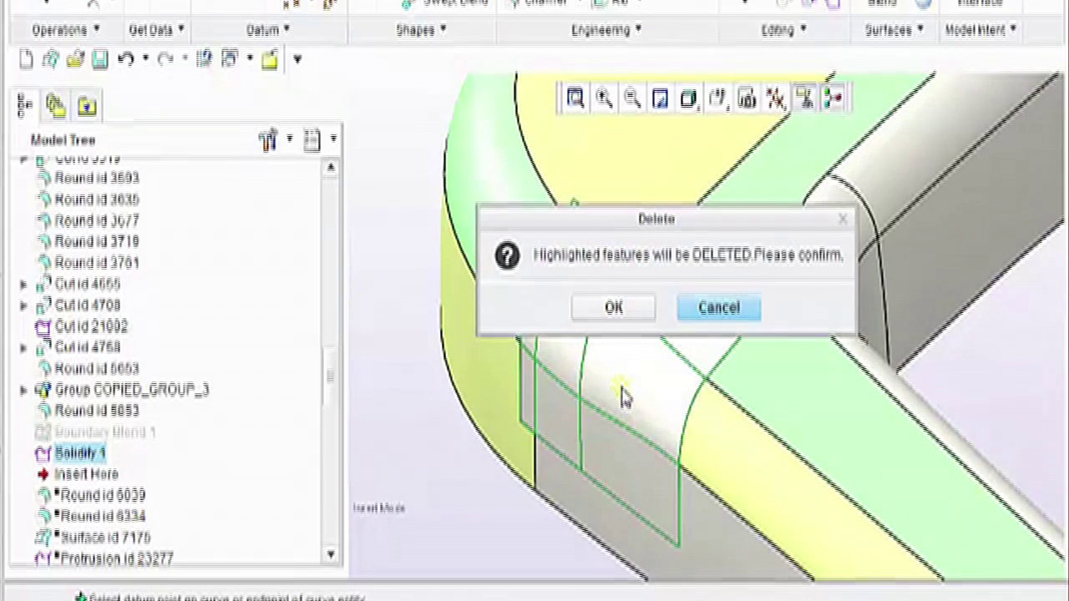
pyautogui.click(627, 312)
# Examine the open corner pocket and the surfaces and edges surrounding it
pyautogui.scroll(-2, 585, 334)
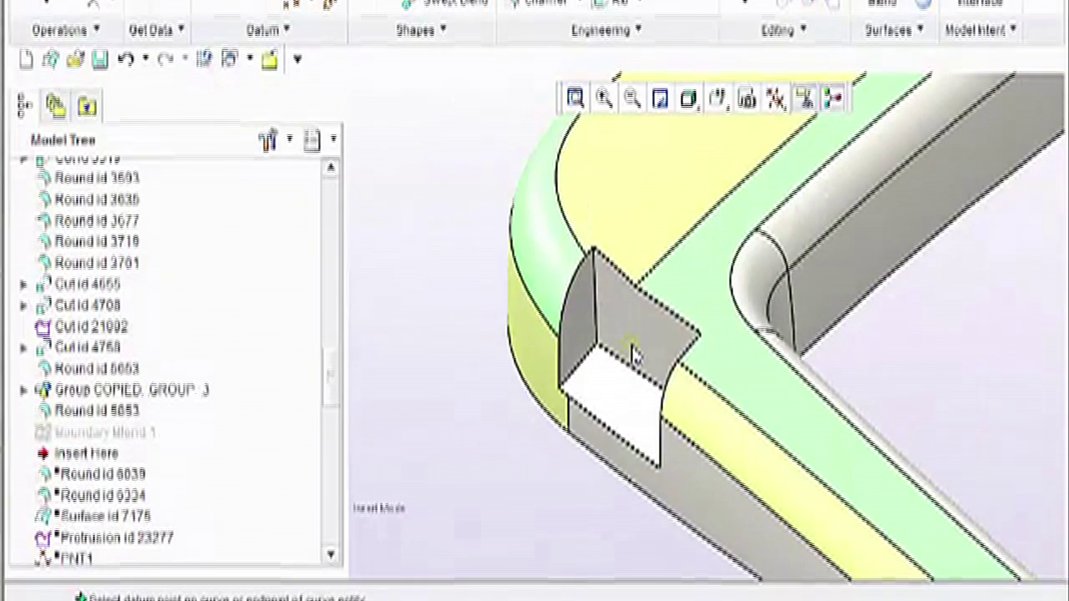
pyautogui.scroll(1, 582, 493)
pyautogui.moveTo(582, 493); pyautogui.dragTo(577, 490, button='middle')
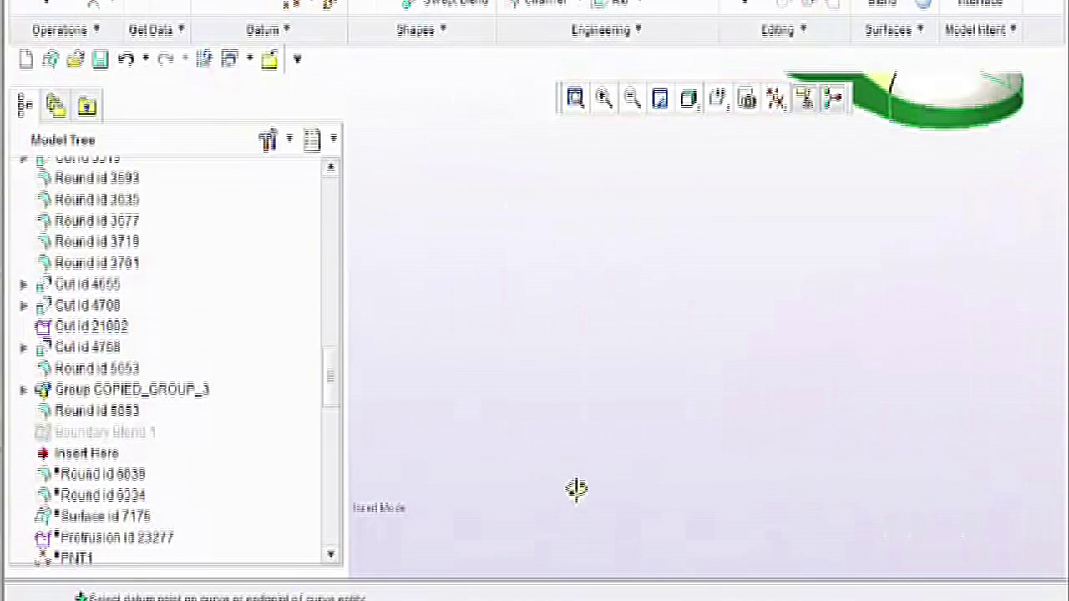
pyautogui.keyDown('shift'); pyautogui.moveTo(690, 248); pyautogui.dragTo(729, 580, button='middle'); pyautogui.keyUp('shift')
pyautogui.keyDown('shift'); pyautogui.moveTo(673, 317); pyautogui.dragTo(747, 448, button='middle'); pyautogui.keyUp('shift')
pyautogui.scroll(-2, 587, 305)
pyautogui.scroll(-2, 525, 460)
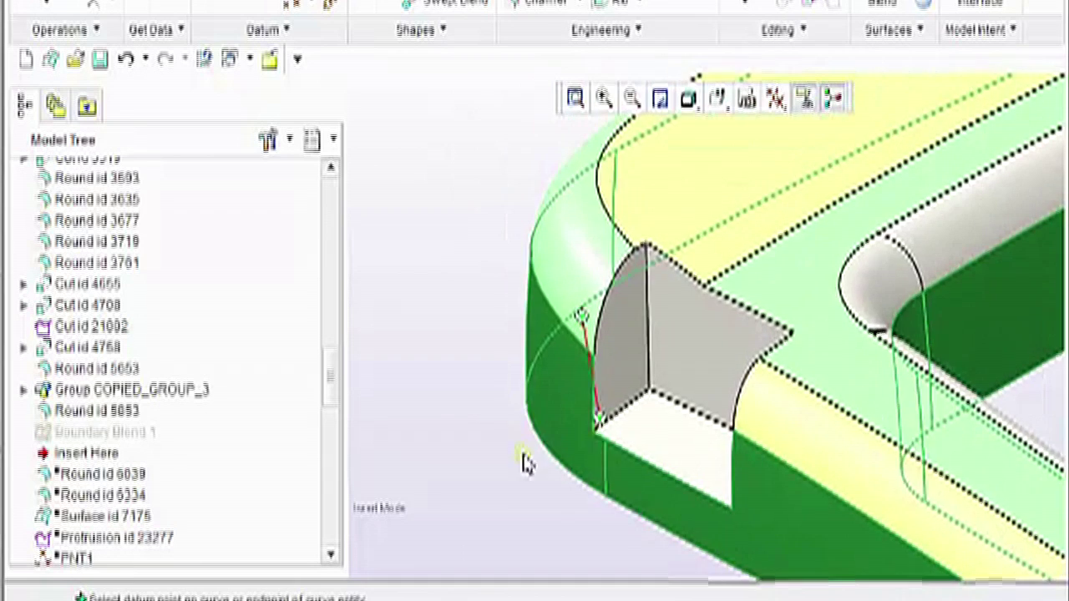
pyautogui.scroll(2, 442, 434)
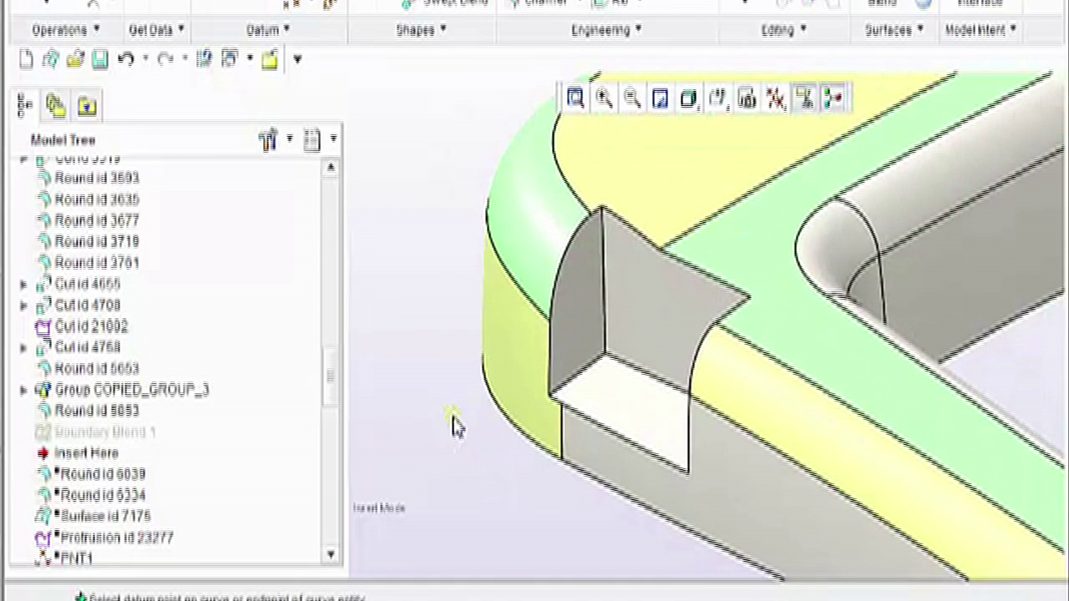
pyautogui.keyDown('shift'); pyautogui.moveTo(444, 410); pyautogui.dragTo(414, 431, button='middle'); pyautogui.keyUp('shift')
pyautogui.keyDown('shift'); pyautogui.moveTo(451, 518); pyautogui.dragTo(436, 460, button='middle'); pyautogui.keyUp('shift')
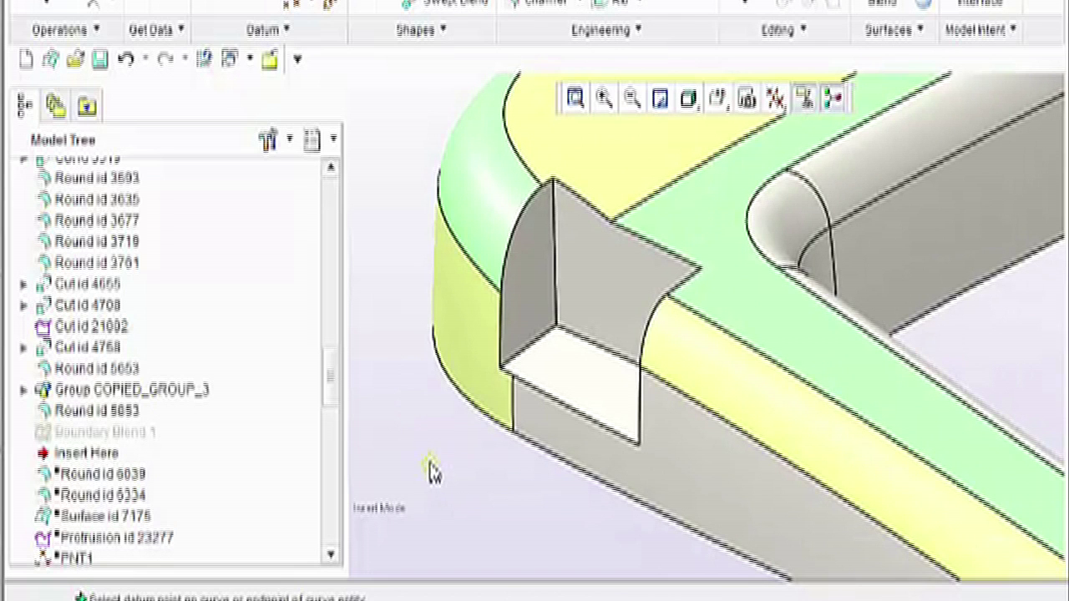
pyautogui.moveTo(433, 473)
pyautogui.keyDown('shift'); pyautogui.mouseDown(button='middle')
pyautogui.moveTo(423, 490)
pyautogui.moveTo(439, 489)
pyautogui.mouseUp(button='middle'); pyautogui.keyUp('shift')
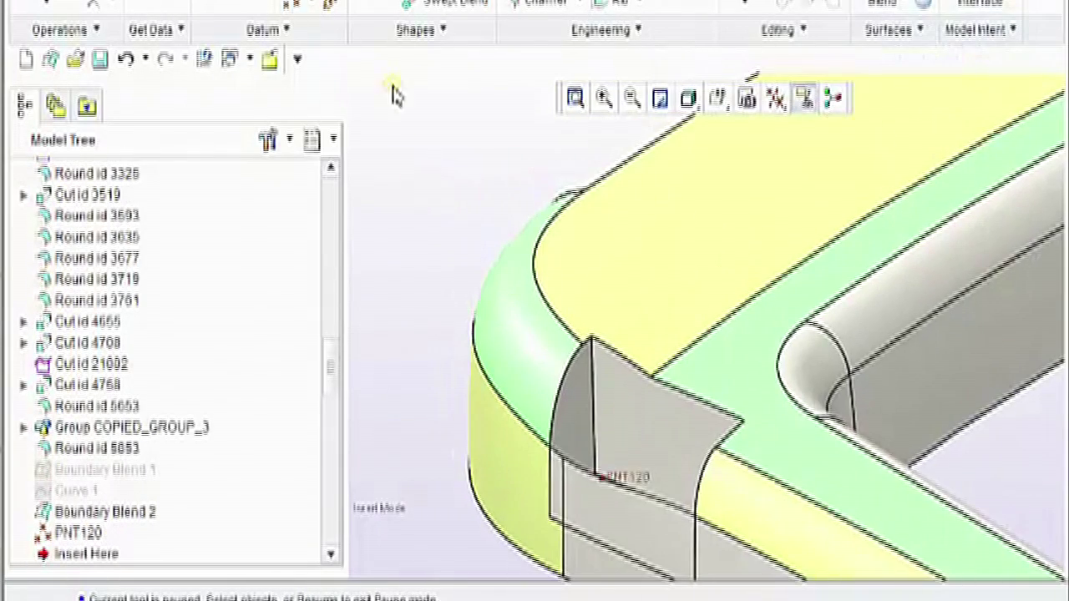
# Create a curve through points between PNT120 and the pocket-edge vertex where the yellow face meets the green band
pyautogui.keyDown('shift'); pyautogui.moveTo(364, 92); pyautogui.dragTo(314, 0, button='middle'); pyautogui.keyUp('shift')
pyautogui.click(843, 4)
pyautogui.scroll(-2, 558, 326)
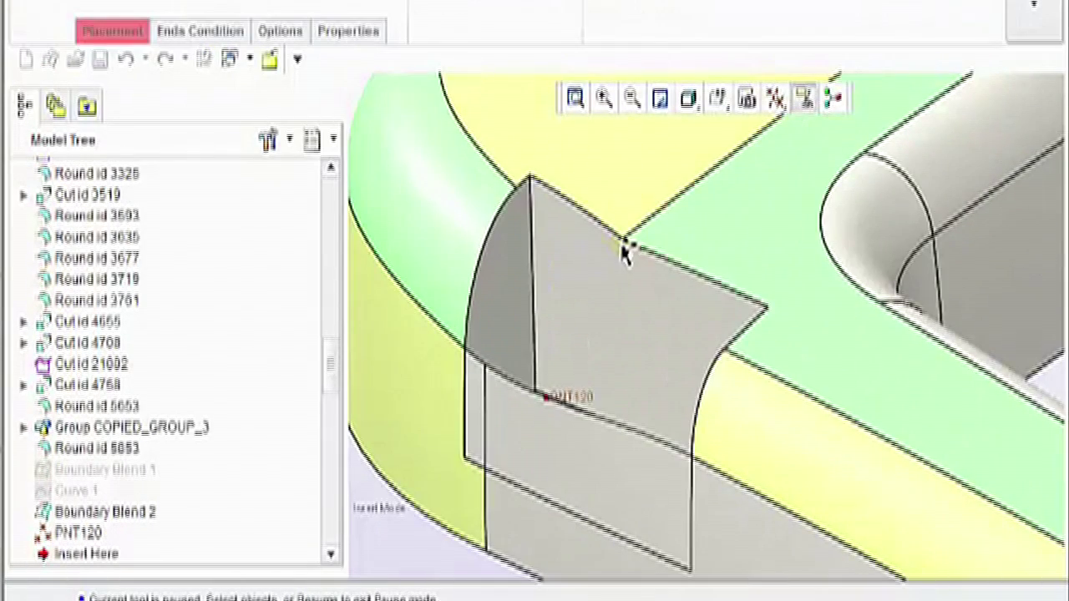
pyautogui.click(623, 241)
pyautogui.click(615, 269)
pyautogui.scroll(-2, 558, 407)
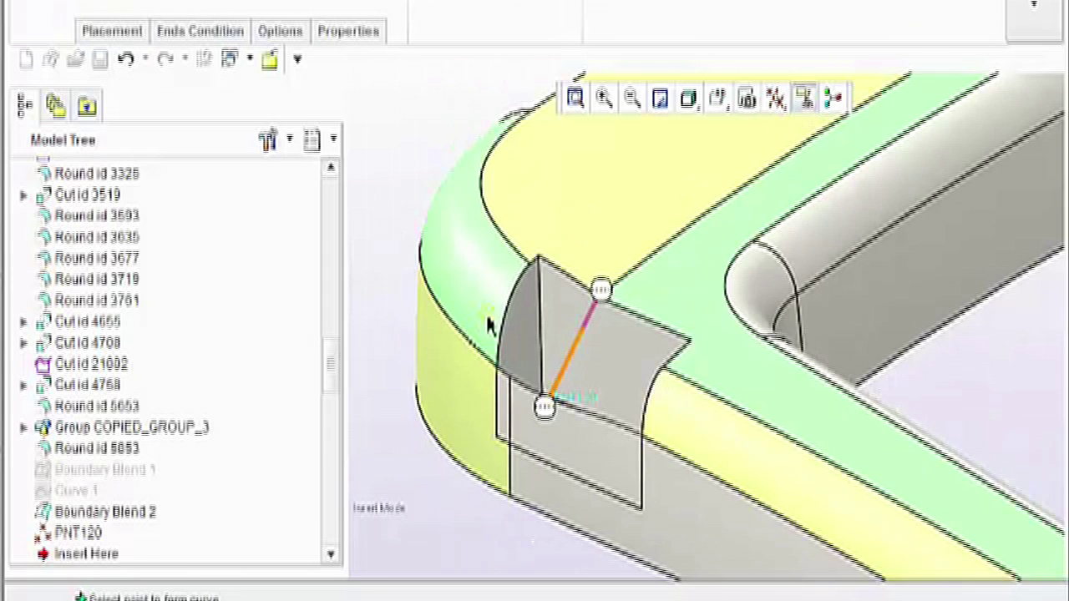
# Make the curve Tangent to the yellow-green boundary edge at its upper end and Tangent to the outer wall surface at PNT120
pyautogui.scroll(2, 618, 334)
pyautogui.rightClick(651, 320)
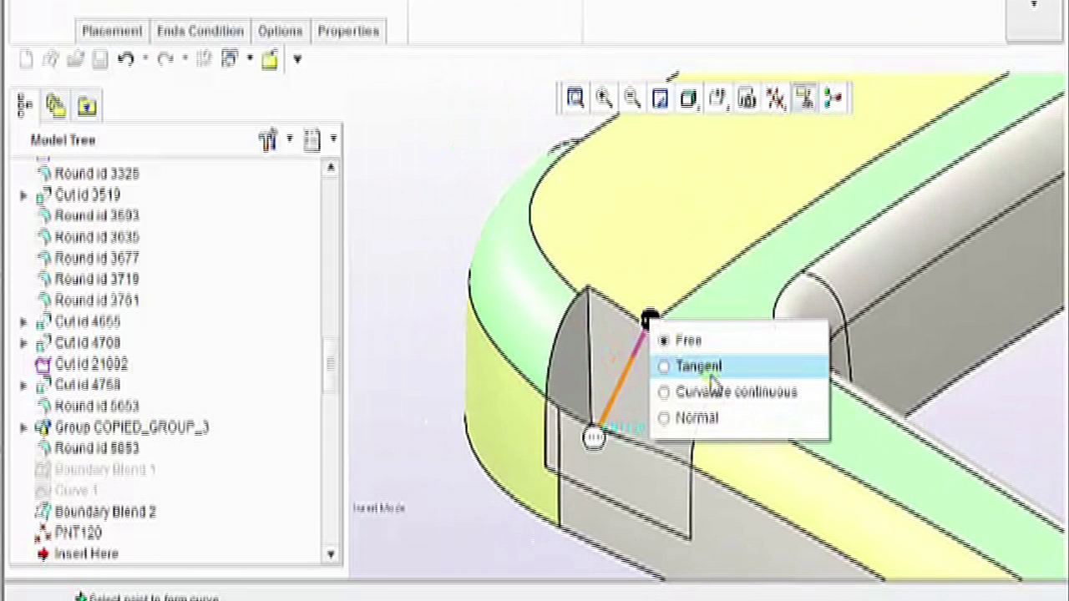
pyautogui.click(694, 366)
pyautogui.rightClick(593, 445)
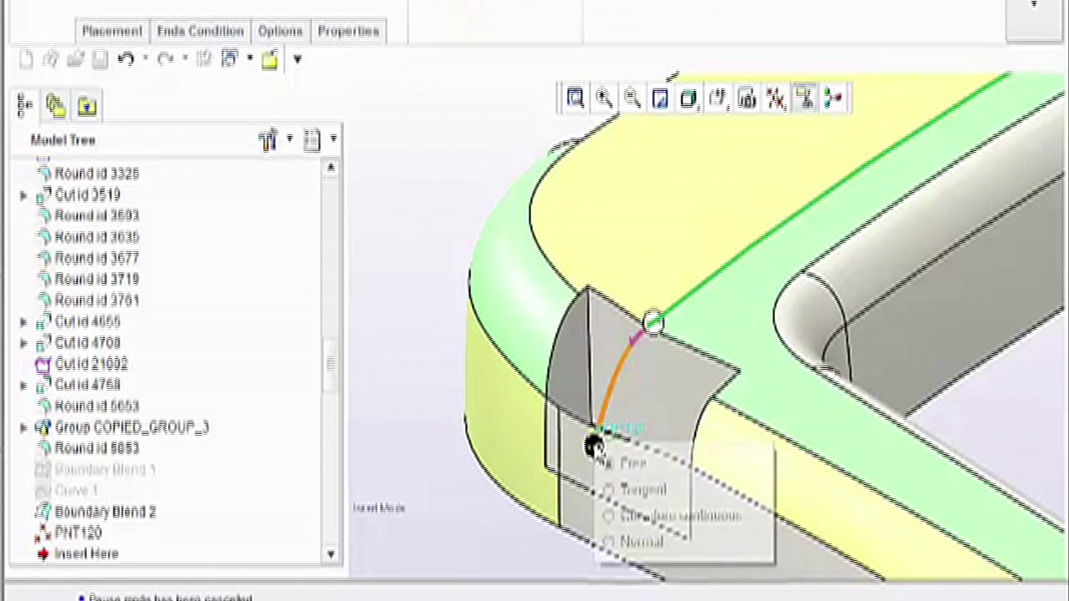
pyautogui.click(622, 487)
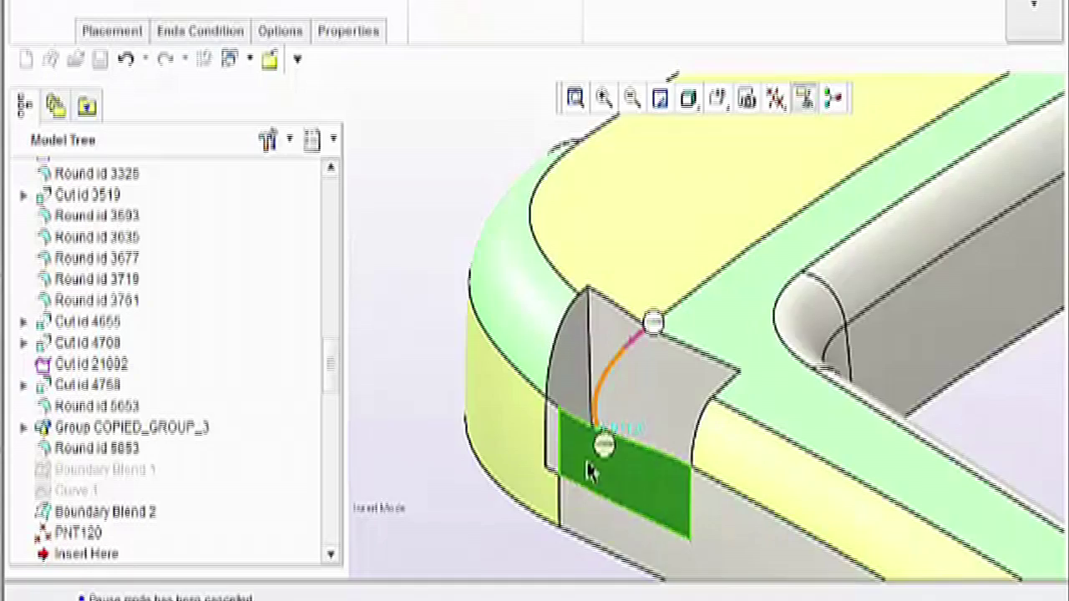
pyautogui.scroll(3, 590, 472)
pyautogui.keyDown('shift'); pyautogui.moveTo(537, 499); pyautogui.dragTo(676, 448, button='middle'); pyautogui.keyUp('shift')
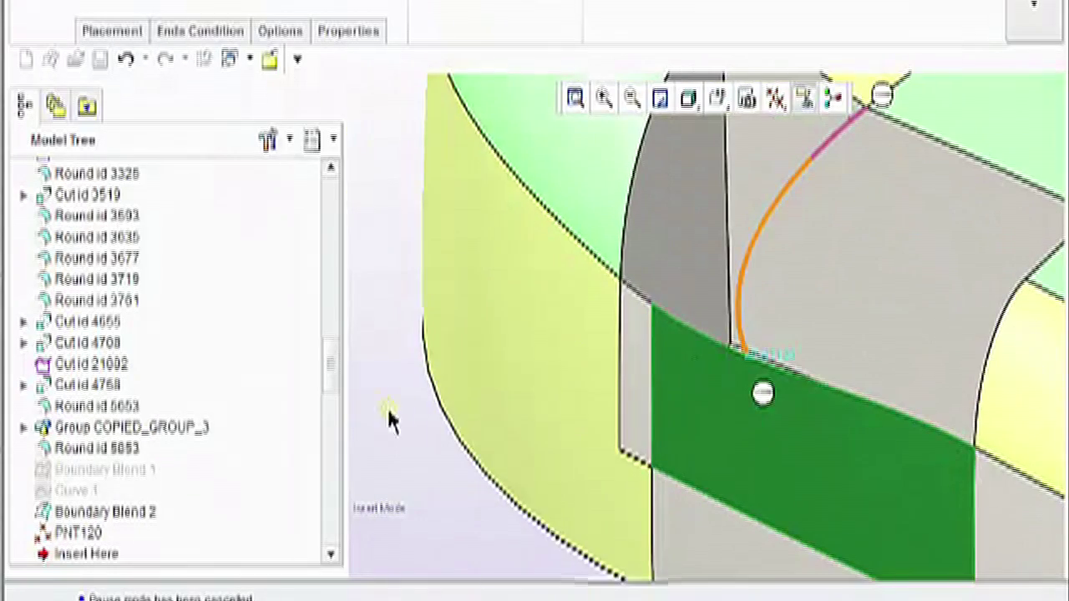
# Finish the tangent curve and inspect its course from the pocket's upper edge down to PNT120
pyautogui.middleClick(391, 420)
pyautogui.scroll(-5, 391, 420)
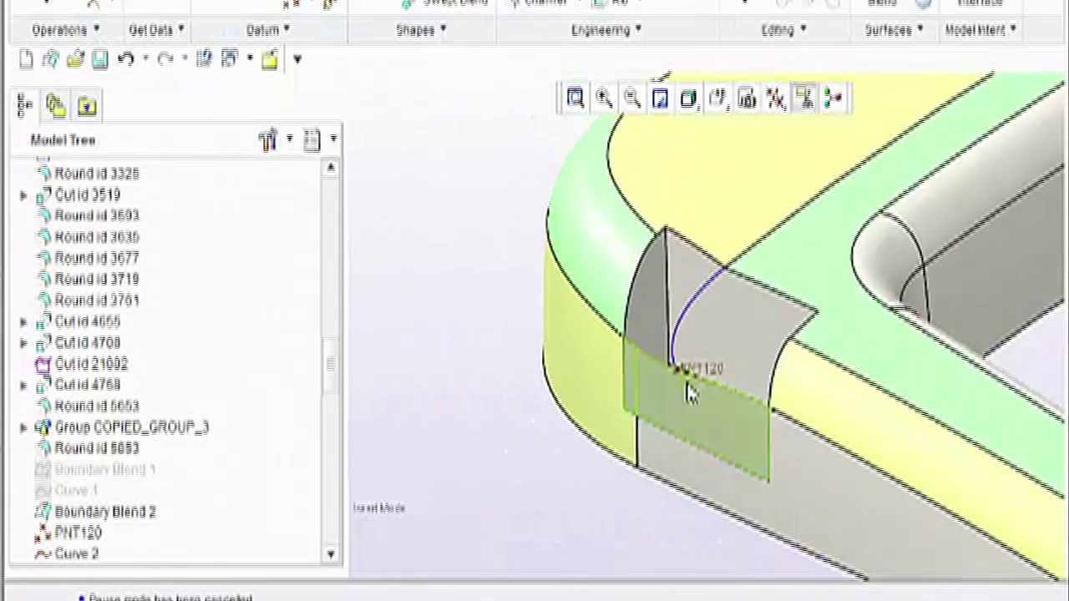
pyautogui.moveTo(689, 393); pyautogui.dragTo(644, 359, button='middle')
pyautogui.scroll(4, 643, 380)
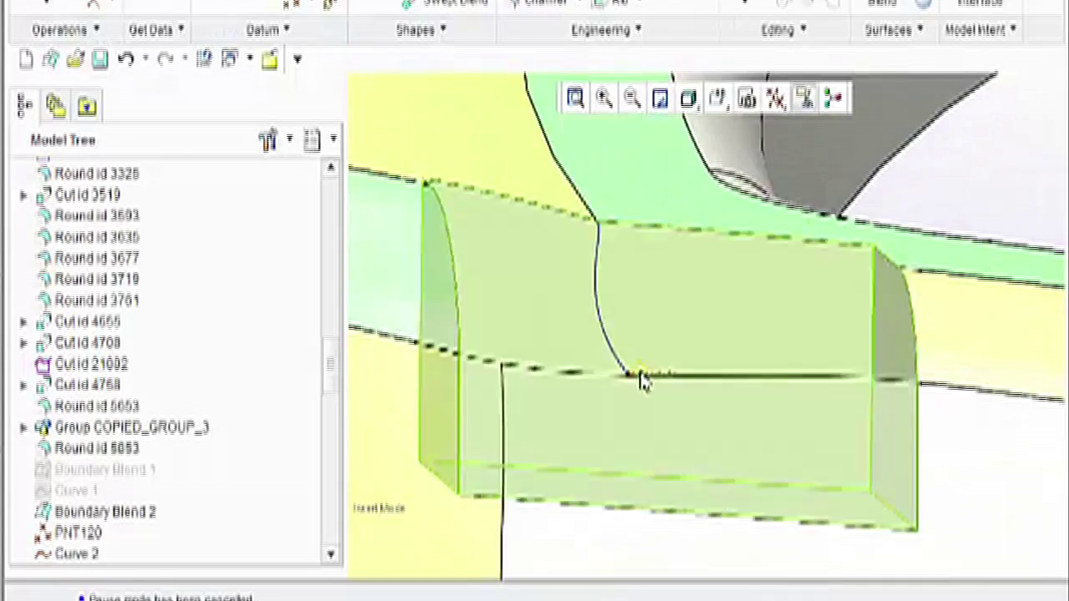
pyautogui.scroll(-3, 626, 422)
pyautogui.moveTo(626, 425); pyautogui.dragTo(638, 391, button='middle')
pyautogui.scroll(2, 637, 390)
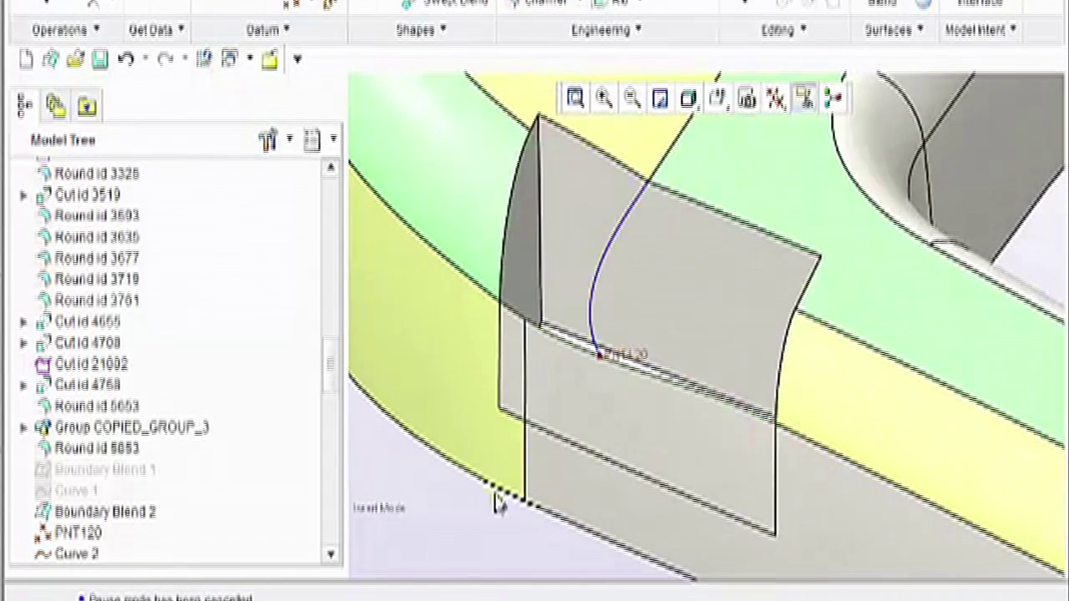
pyautogui.moveTo(495, 504); pyautogui.dragTo(423, 497, button='middle')
# Move the feature insertion point ahead of Curve 2, directly after PNT120
pyautogui.moveTo(331, 384); pyautogui.dragTo(332, 418)
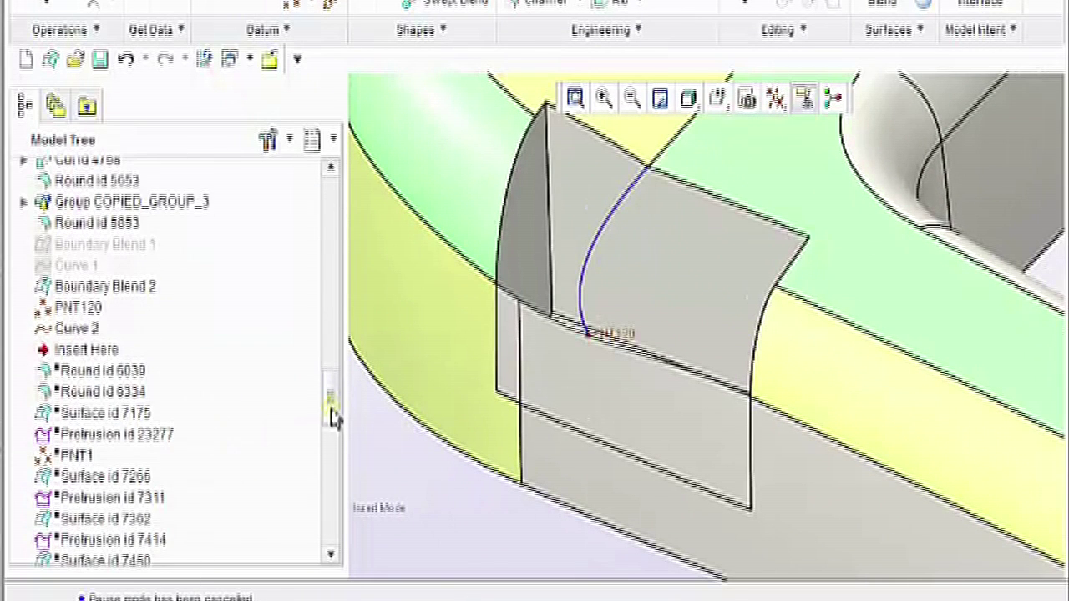
pyautogui.moveTo(78, 317); pyautogui.dragTo(79, 319)
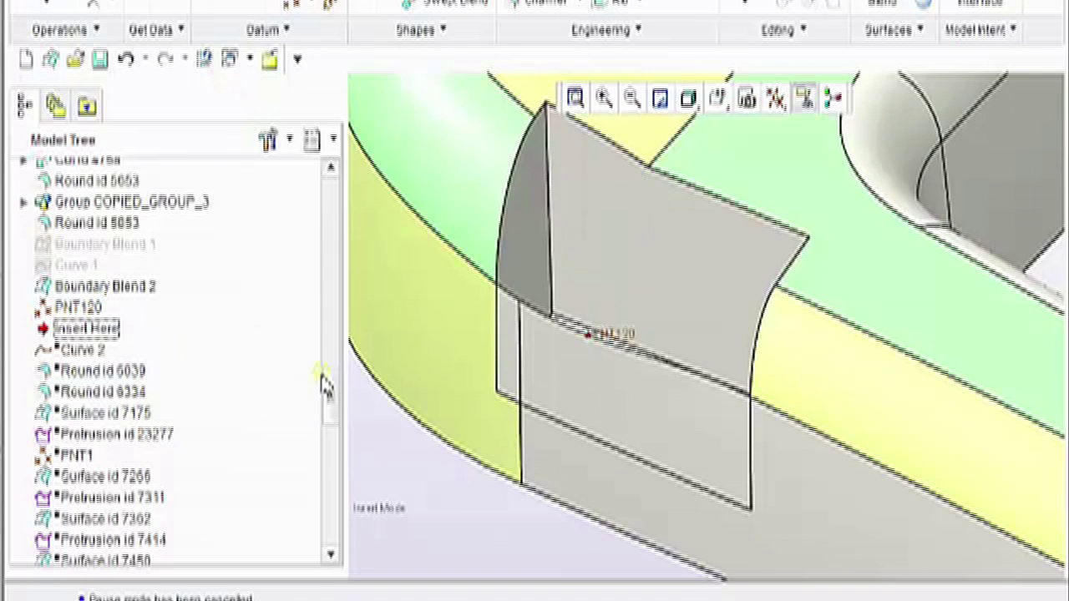
pyautogui.keyDown('shift'); pyautogui.moveTo(537, 547); pyautogui.dragTo(553, 550, button='middle'); pyautogui.keyUp('shift')
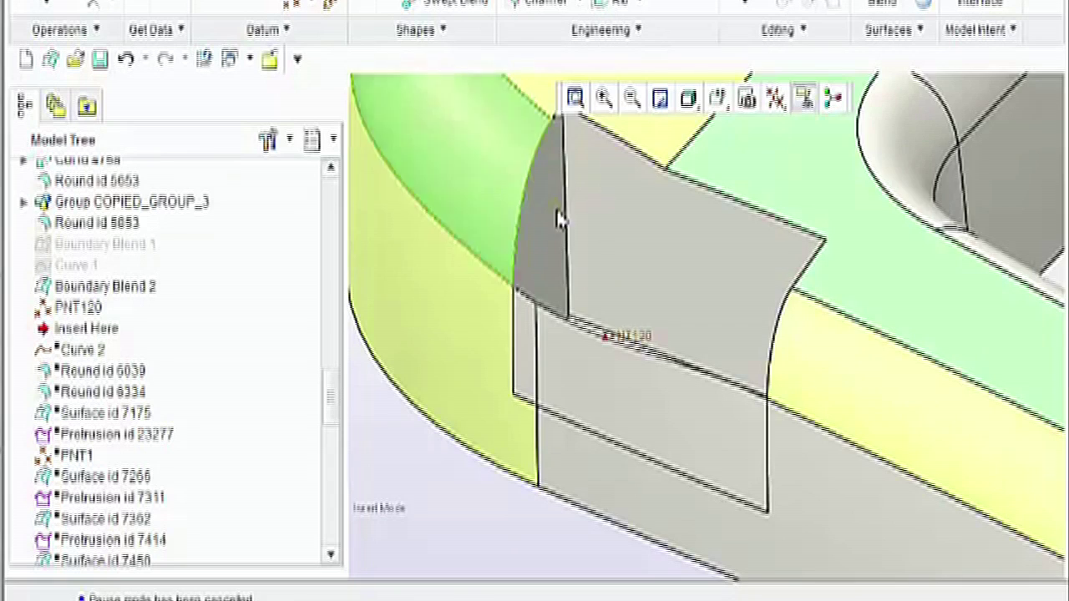
pyautogui.keyDown('shift'); pyautogui.moveTo(687, 241); pyautogui.dragTo(728, 273, button='middle'); pyautogui.keyUp('shift')
pyautogui.keyDown('shift'); pyautogui.moveTo(690, 308); pyautogui.dragTo(707, 310, button='middle'); pyautogui.keyUp('shift')
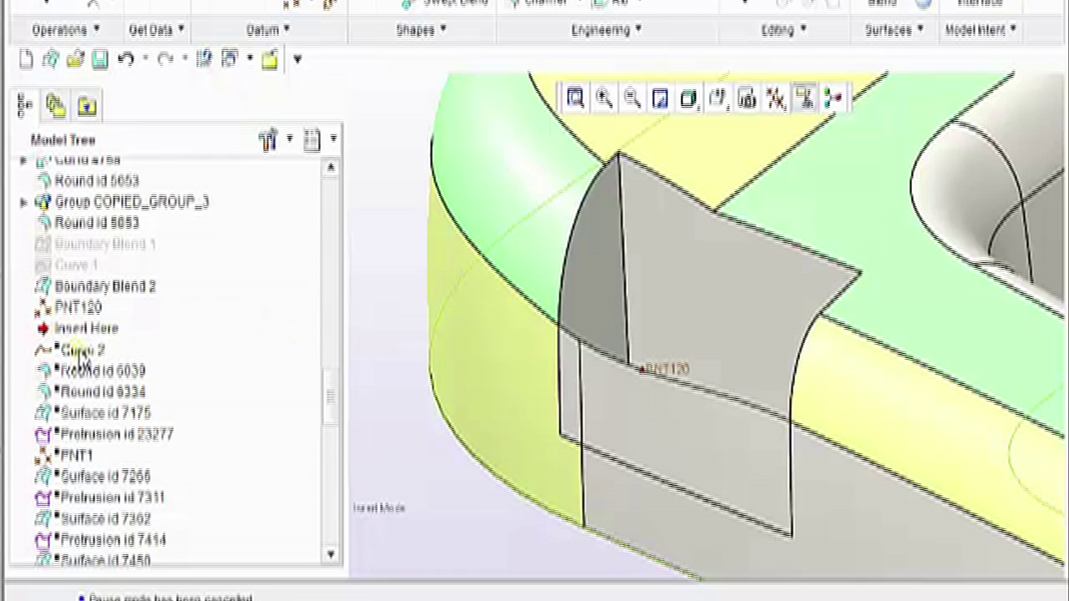
pyautogui.moveTo(360, 445); pyautogui.dragTo(372, 437, button='middle')
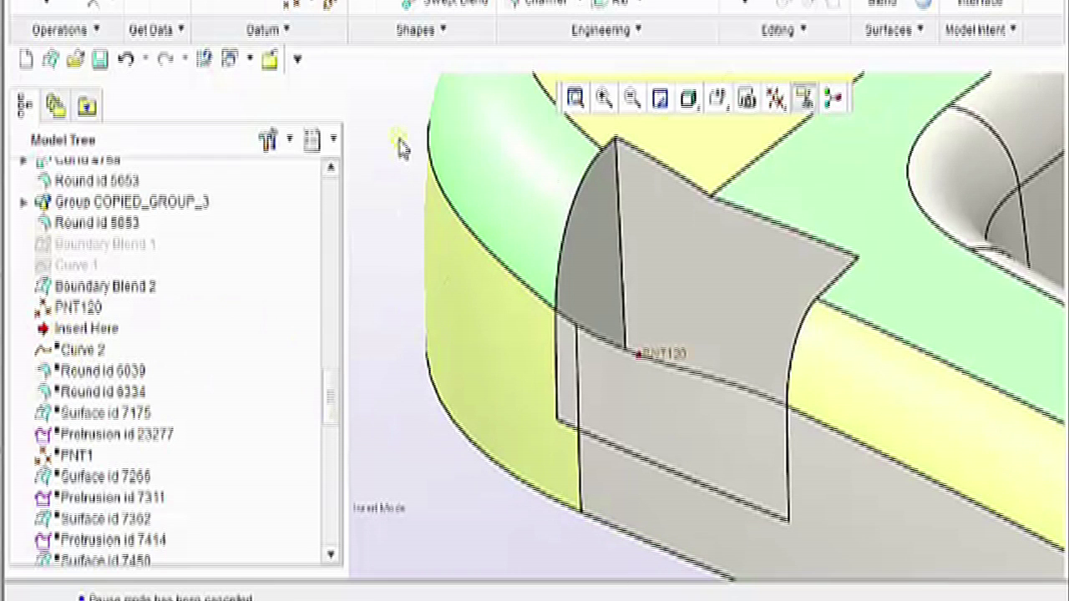
# Turn on the display of all datum types and create a datum plane through PNT120
pyautogui.click(216, 6)
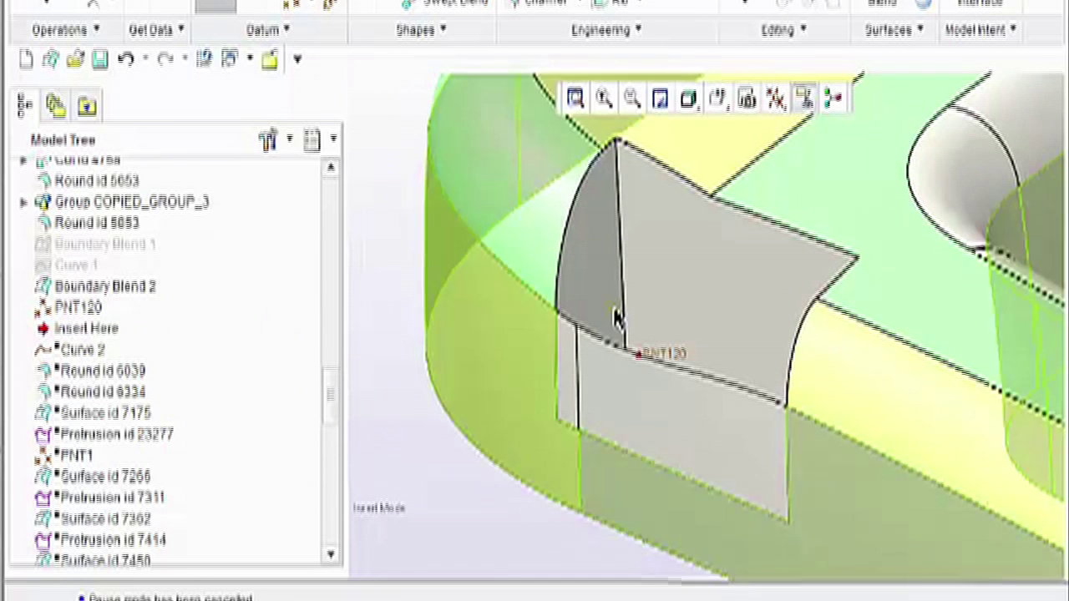
pyautogui.click(659, 362)
pyautogui.scroll(-6, 632, 384)
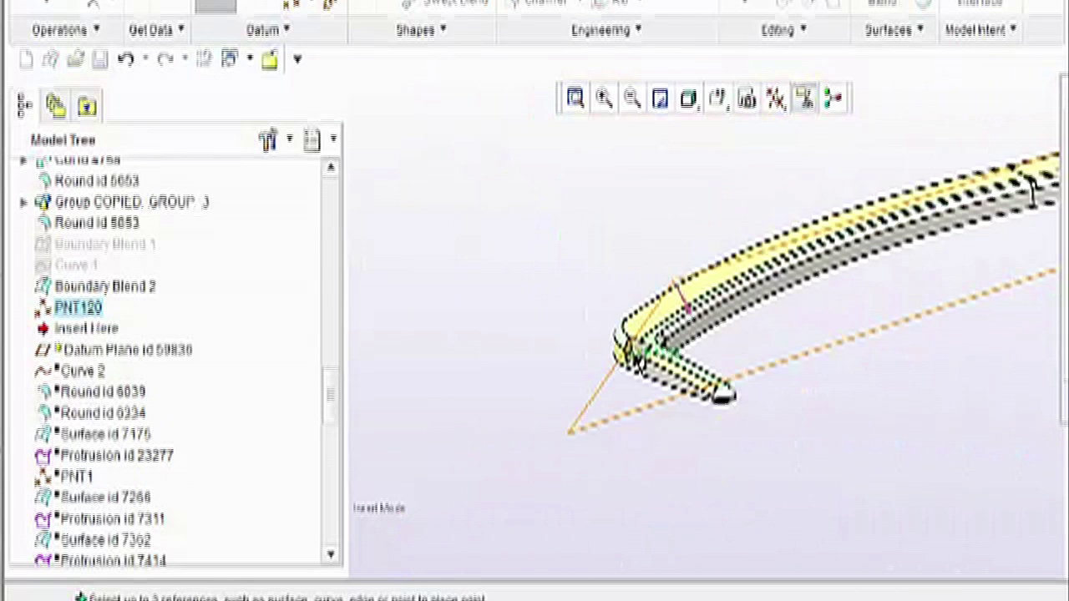
pyautogui.click(776, 98)
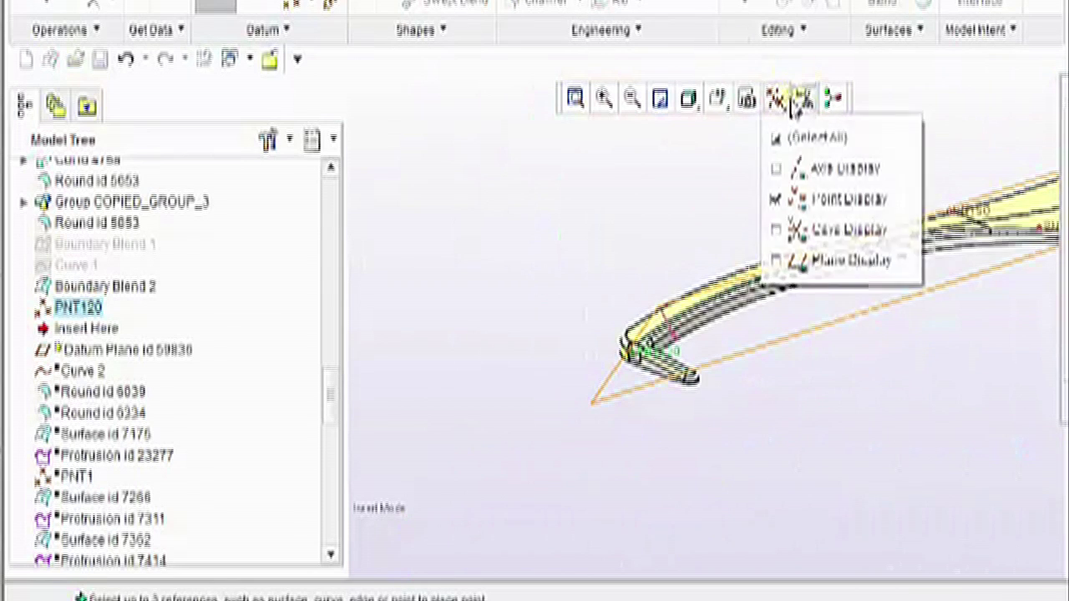
pyautogui.click(834, 142)
pyautogui.keyDown('shift'); pyautogui.moveTo(887, 168); pyautogui.dragTo(789, 213, button='middle'); pyautogui.keyUp('shift')
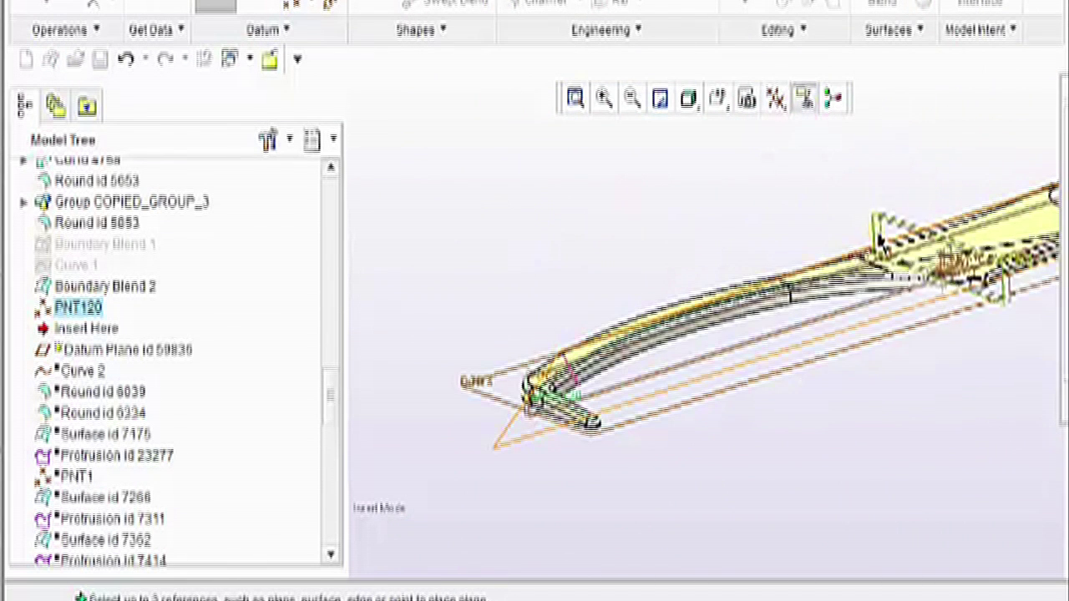
pyautogui.scroll(5, 489, 420)
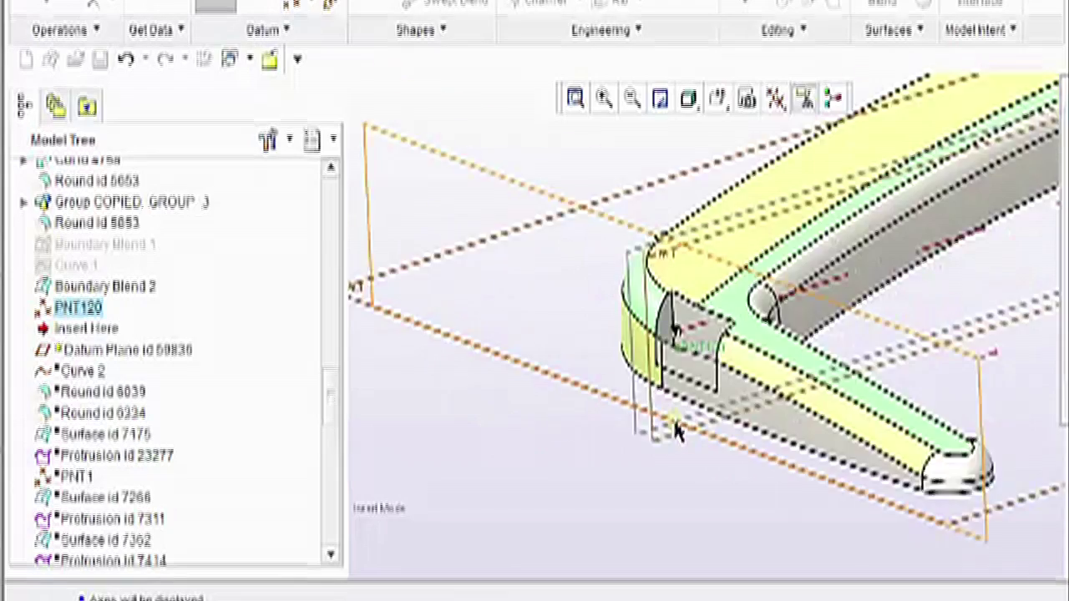
pyautogui.click(1065, 414)
pyautogui.keyDown('shift'); pyautogui.moveTo(623, 511); pyautogui.dragTo(602, 503, button='middle'); pyautogui.keyUp('shift')
pyautogui.scroll(-3, 520, 516)
# Redefine datum plane DTM19 so its display outline shrinks to the area around the corner pocket
pyautogui.rightClick(502, 497)
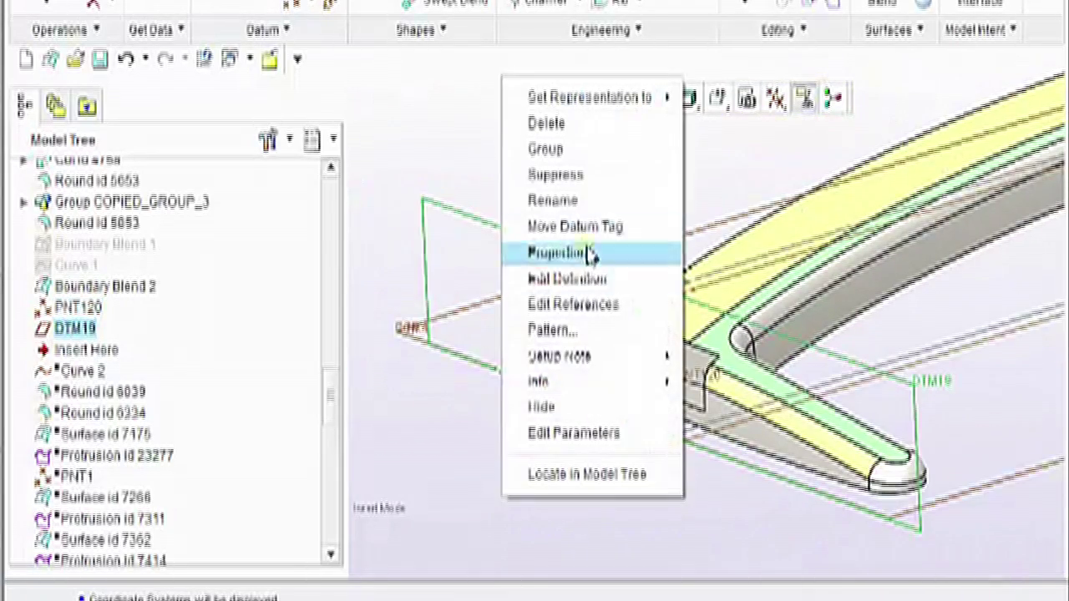
pyautogui.click(585, 278)
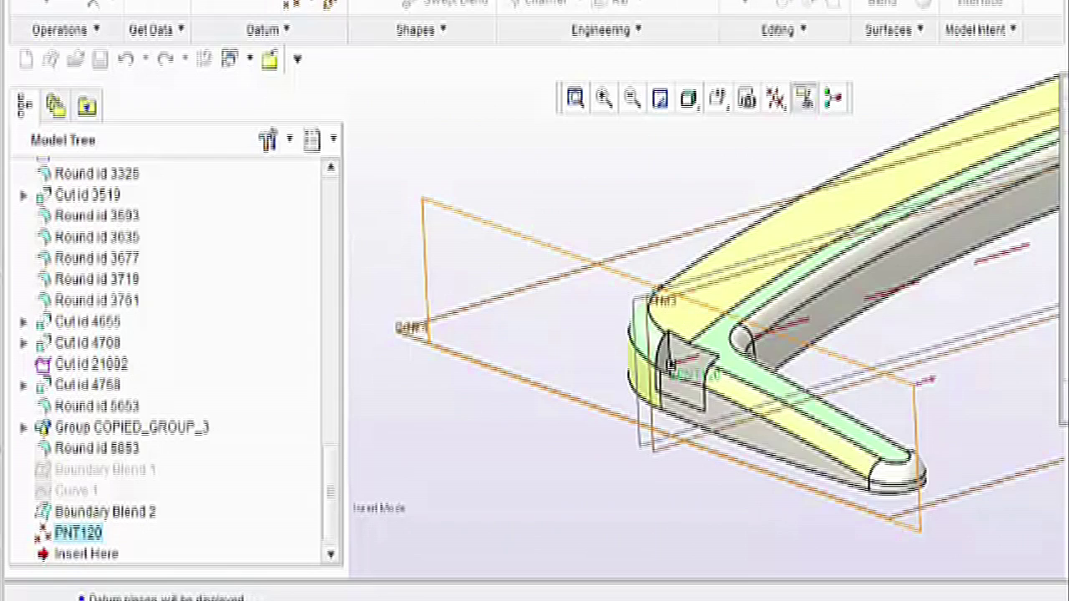
pyautogui.moveTo(420, 201); pyautogui.dragTo(630, 314)
pyautogui.moveTo(921, 534); pyautogui.dragTo(698, 430)
# Examine how DTM19 sits relative to PNT120 and the surfaces of the open corner pocket
pyautogui.scroll(-5, 714, 359)
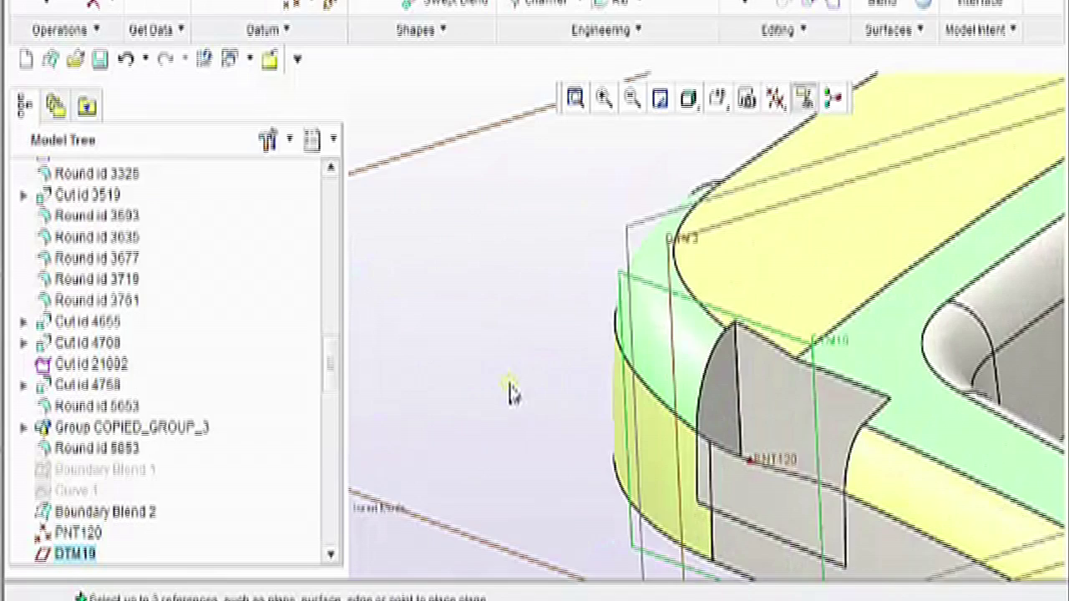
pyautogui.keyDown('shift'); pyautogui.moveTo(509, 386); pyautogui.dragTo(415, 339, button='middle'); pyautogui.keyUp('shift')
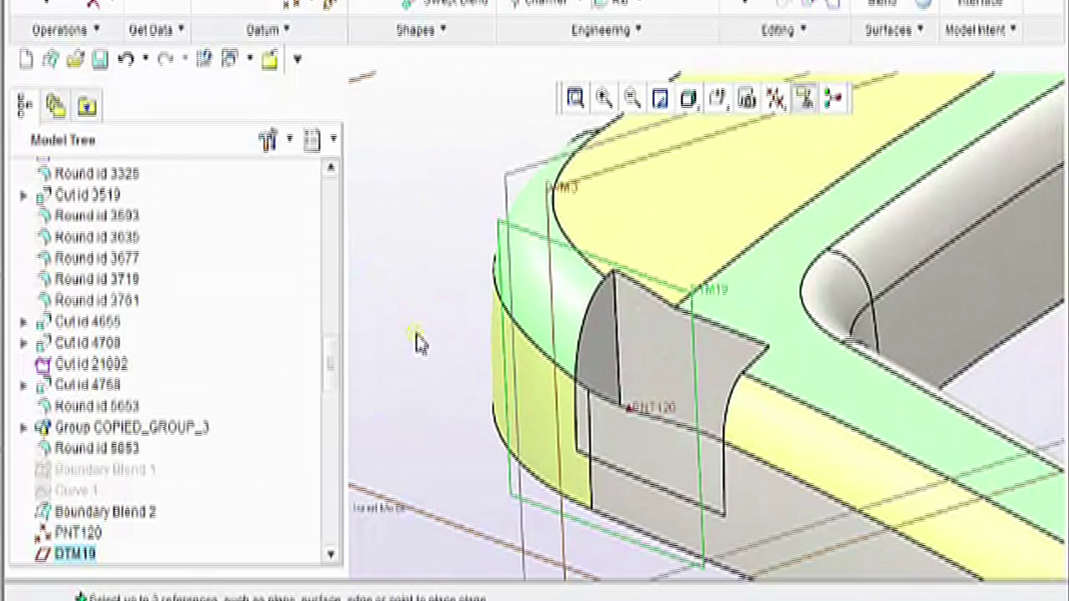
pyautogui.keyDown('shift'); pyautogui.moveTo(434, 295); pyautogui.dragTo(416, 279, button='middle'); pyautogui.keyUp('shift')
pyautogui.scroll(2, 422, 242)
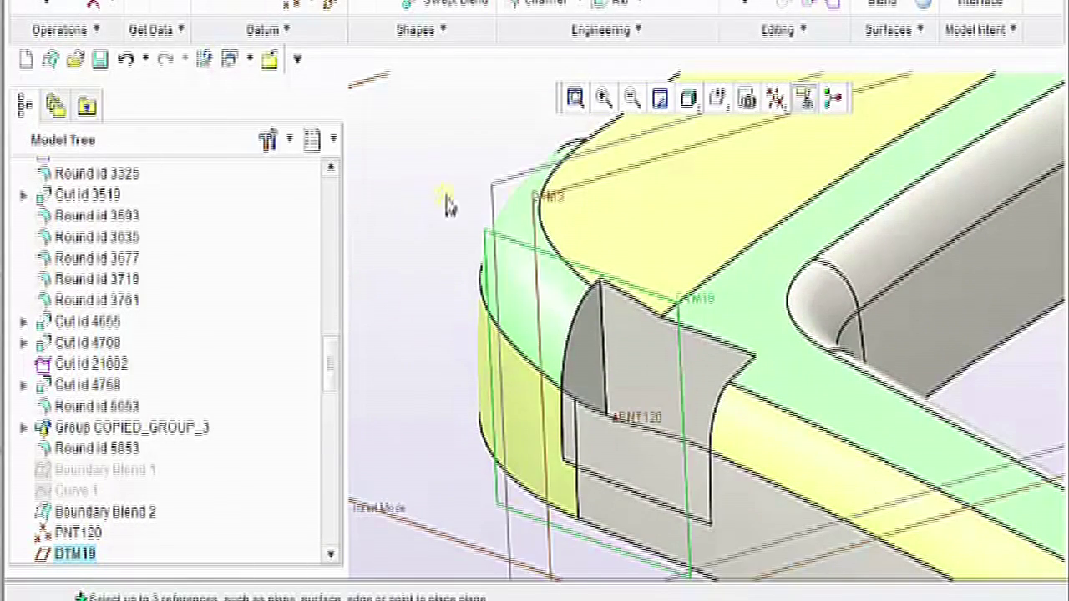
pyautogui.scroll(-2, 438, 197)
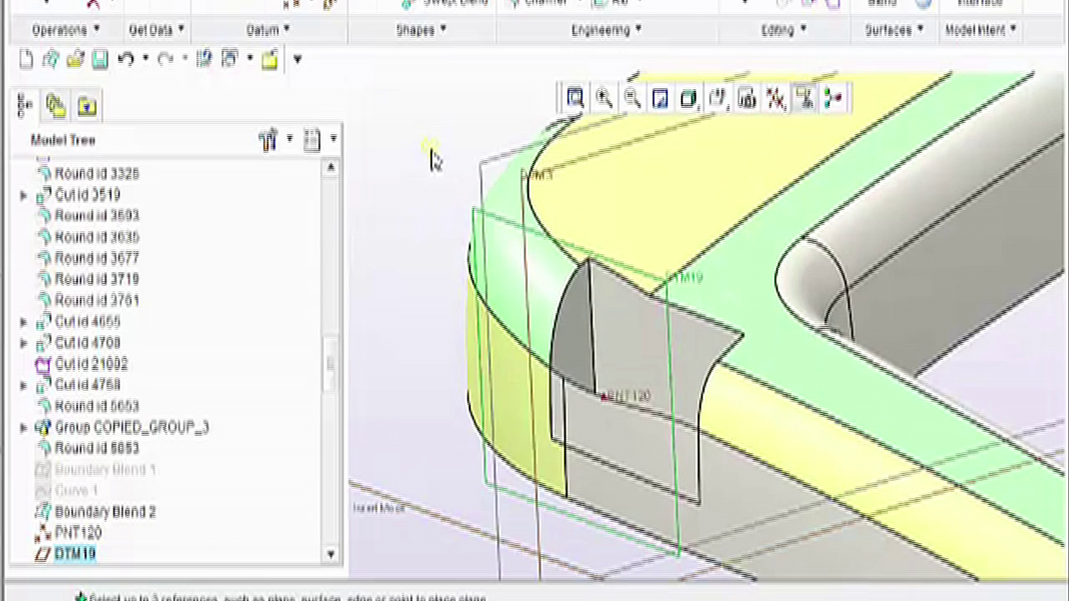
pyautogui.scroll(2, 428, 158)
pyautogui.scroll(-2, 423, 171)
pyautogui.scroll(-1, 420, 175)
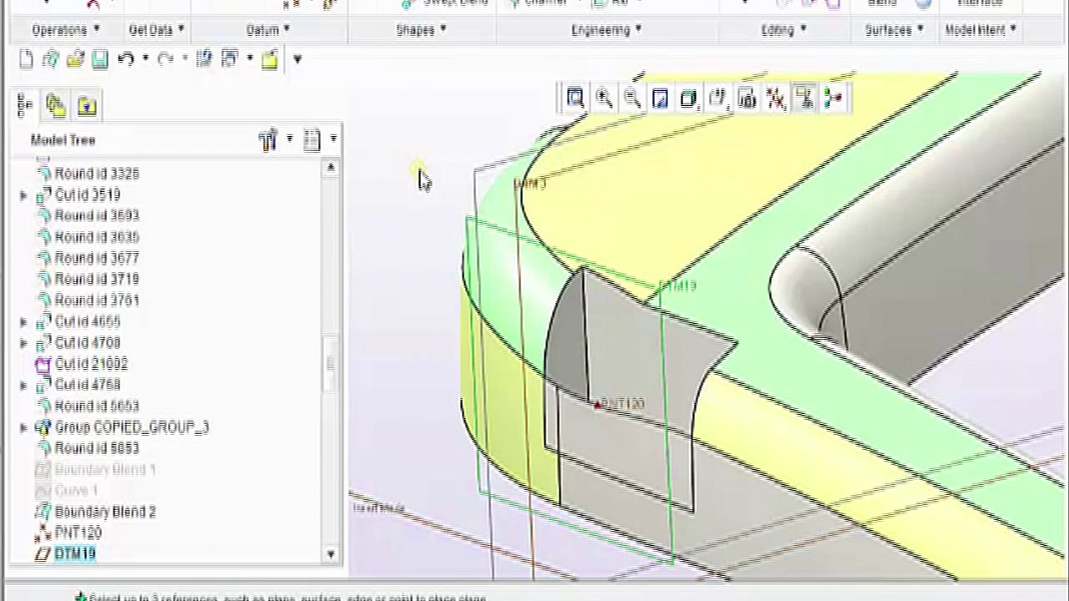
pyautogui.scroll(-1, 426, 179)
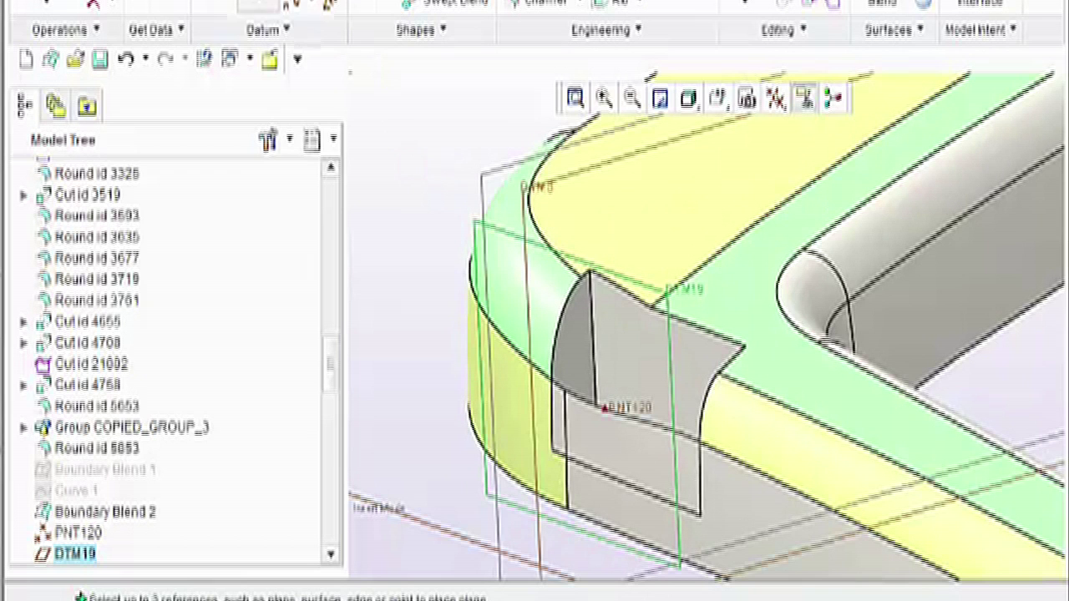
# Sketch a short slanted line on DTM19 below the pocket edge and make its upper endpoint coincident with PNT120
pyautogui.click(264, 2)
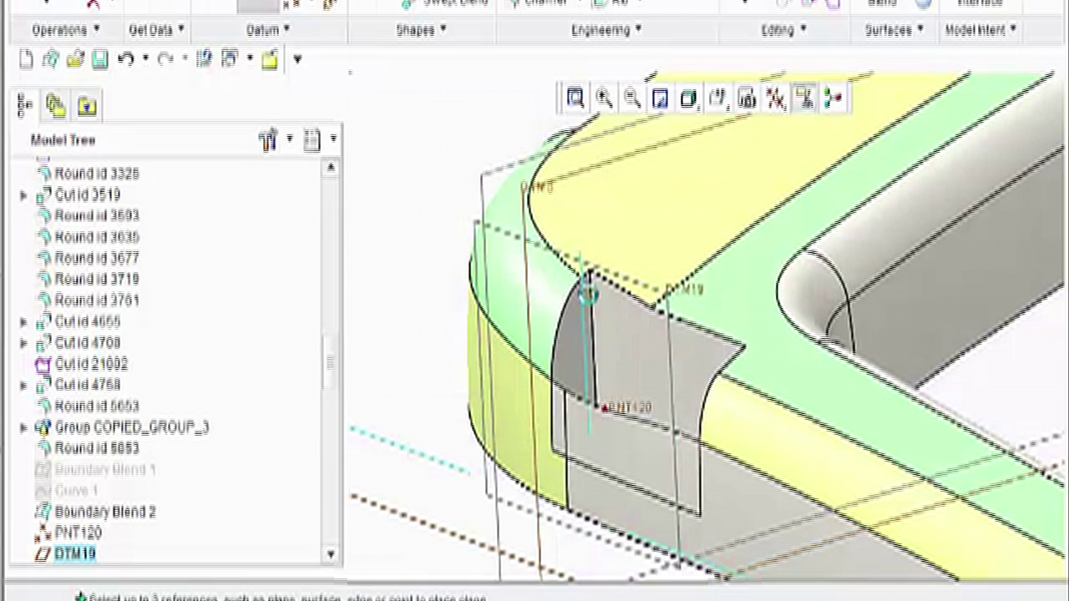
pyautogui.scroll(-3, 673, 451)
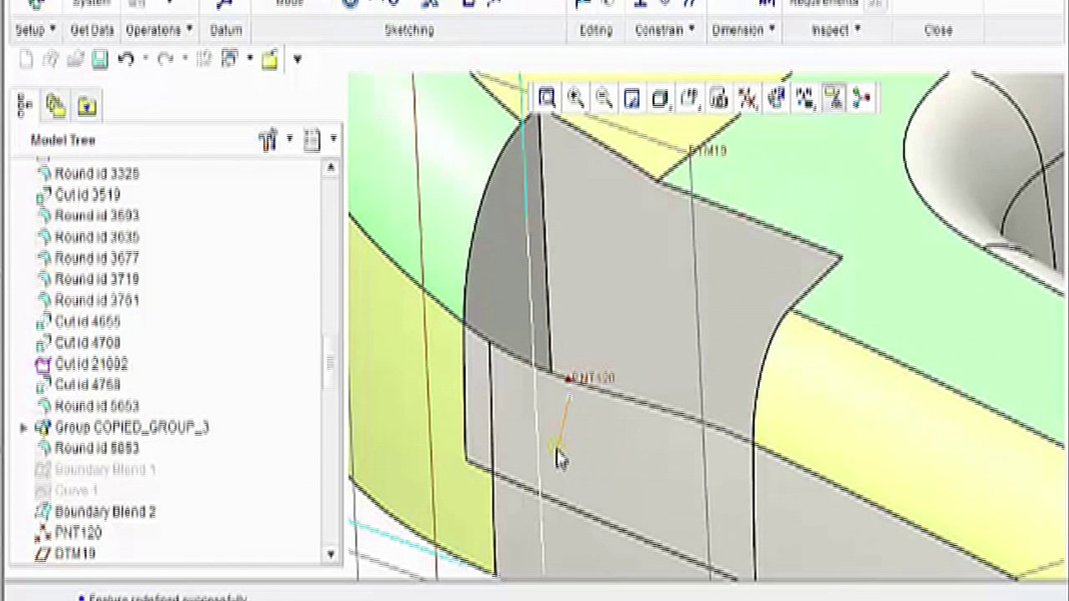
pyautogui.middleClick(588, 462)
pyautogui.scroll(-3, 580, 459)
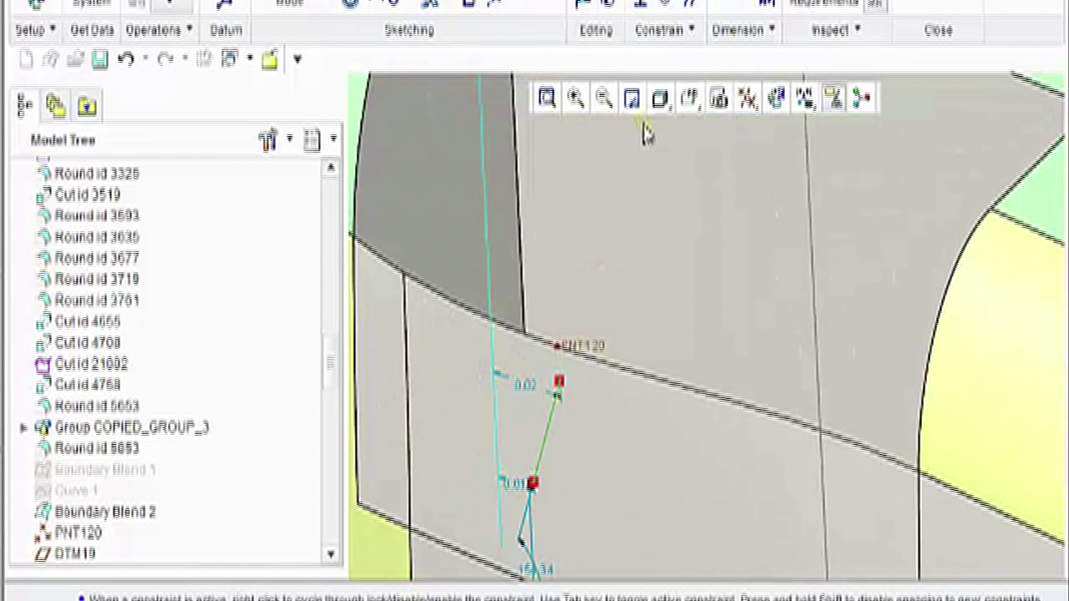
pyautogui.click(658, 7)
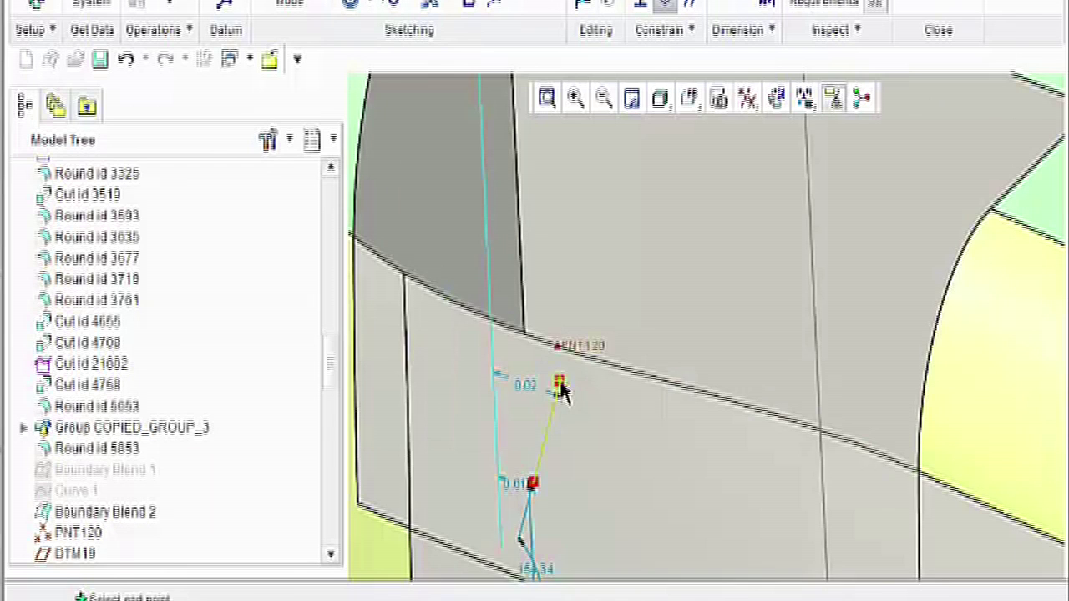
pyautogui.click(557, 346)
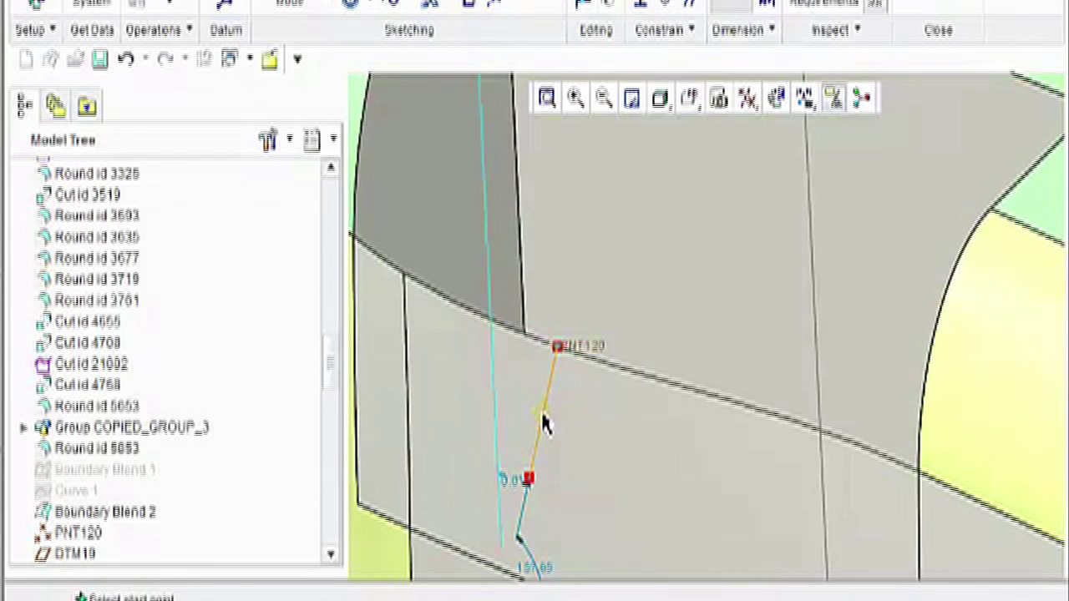
pyautogui.click(536, 459)
# Draw a vertical line down from PNT120 in the same sketch and turn it into construction geometry
pyautogui.click(349, 2)
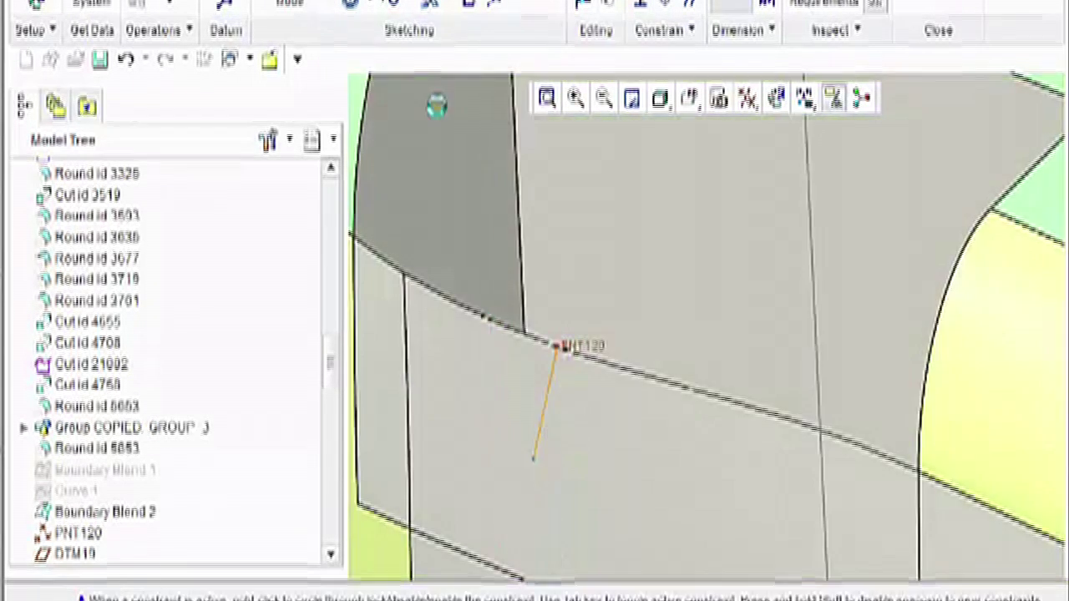
pyautogui.click(557, 347)
pyautogui.click(565, 507)
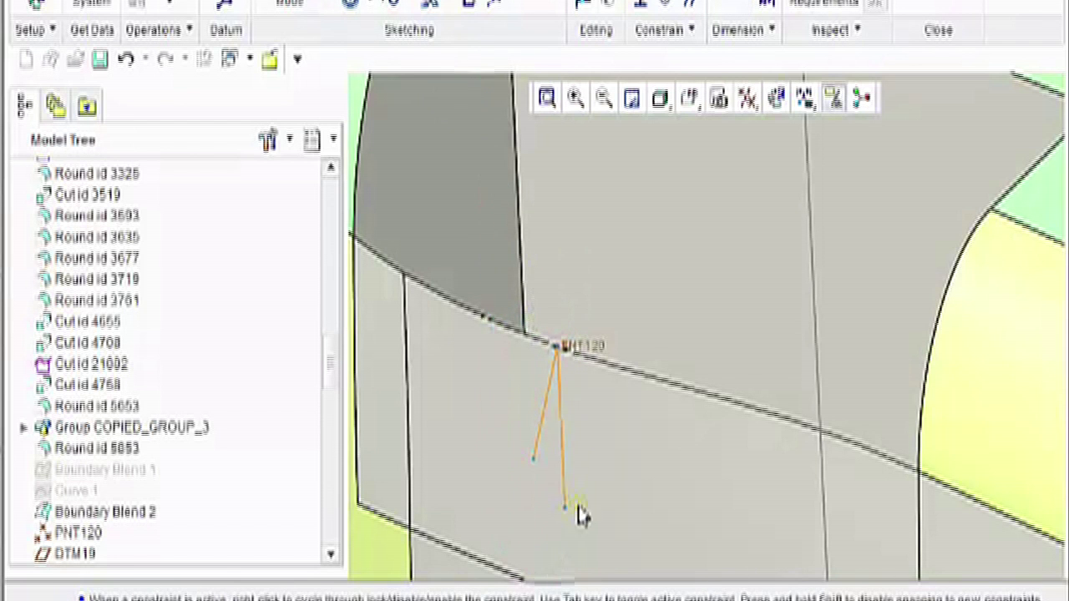
pyautogui.rightClick(610, 422)
pyautogui.click(706, 139)
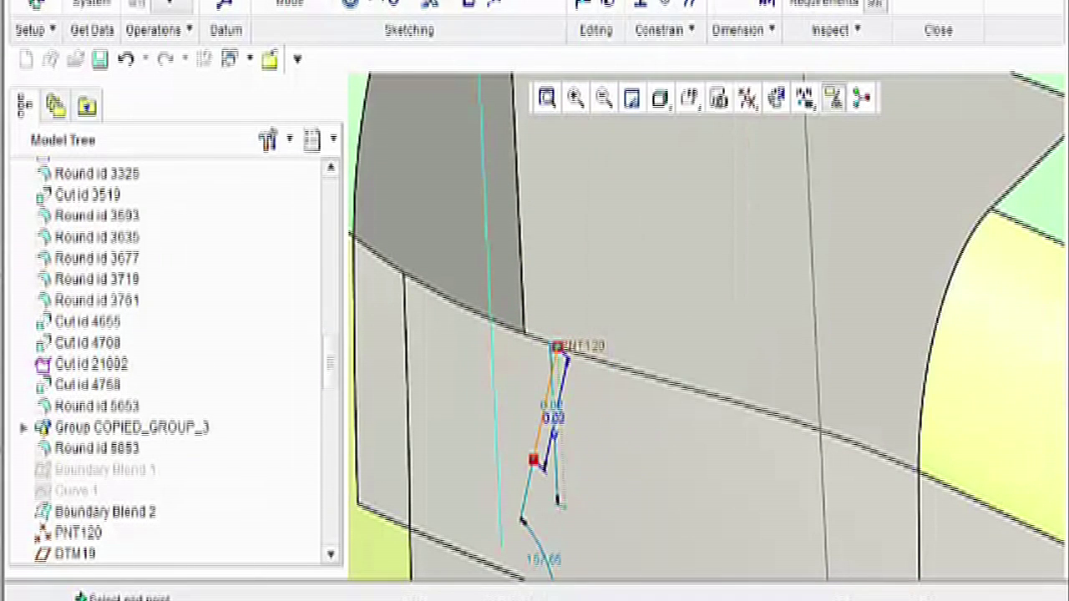
pyautogui.scroll(1, 560, 456)
pyautogui.scroll(1, 559, 460)
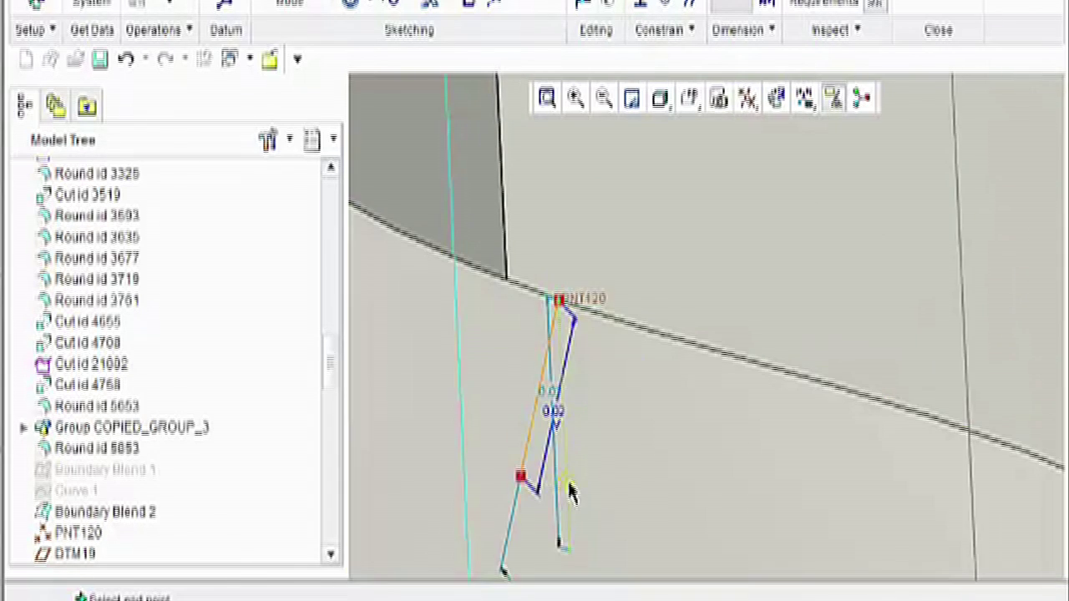
pyautogui.moveTo(570, 493); pyautogui.dragTo(604, 520, button='middle')
pyautogui.moveTo(604, 520); pyautogui.dragTo(647, 376, button='middle')
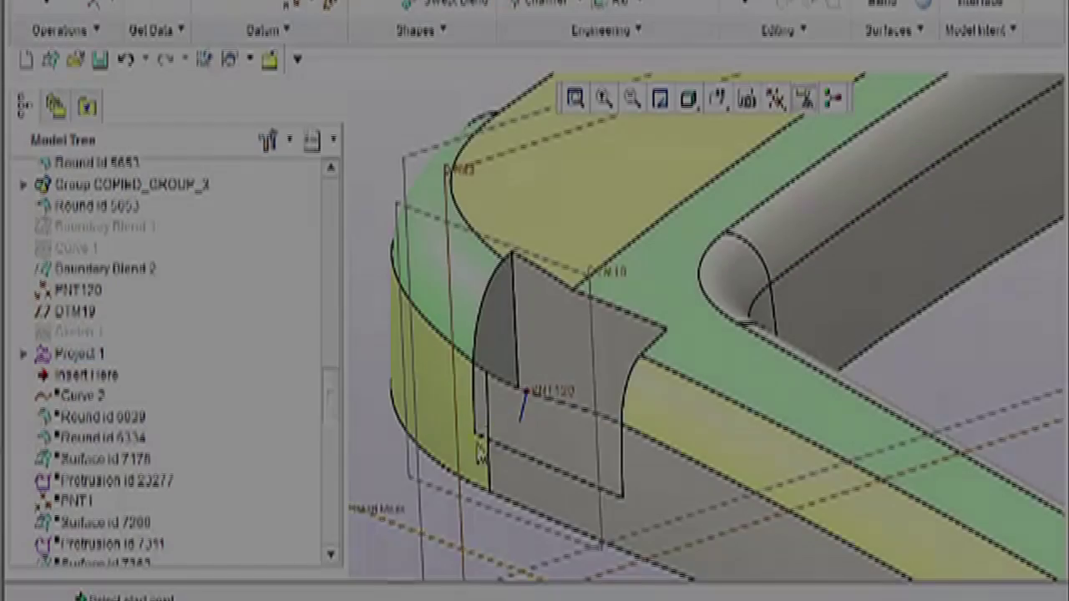
# Delete the projected curve Project 1 together with its separate source sketch, Sketch 1
pyautogui.scroll(5, 535, 417)
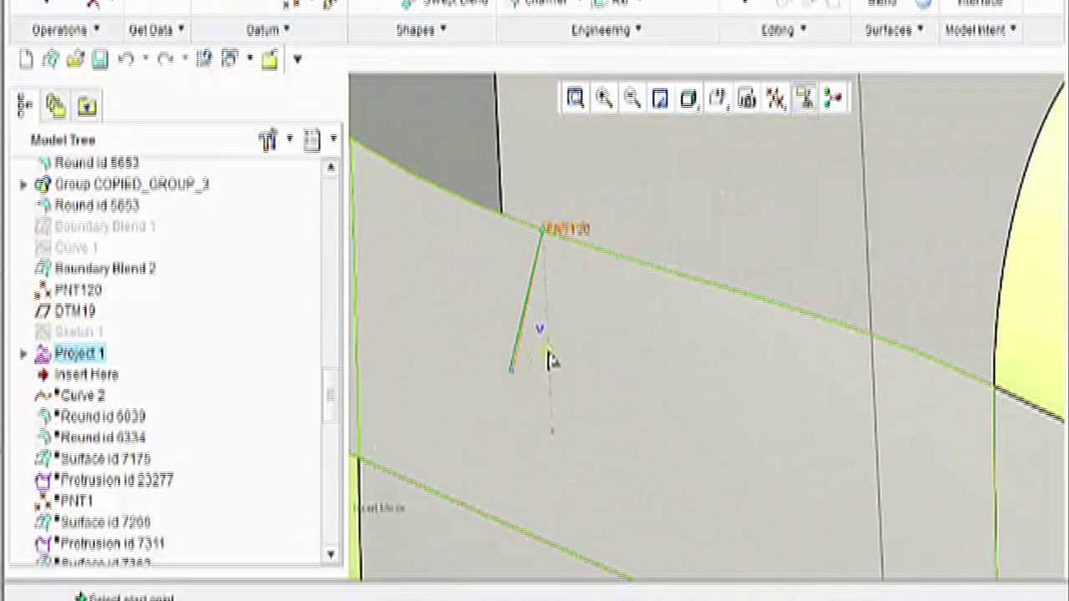
pyautogui.scroll(-5, 551, 361)
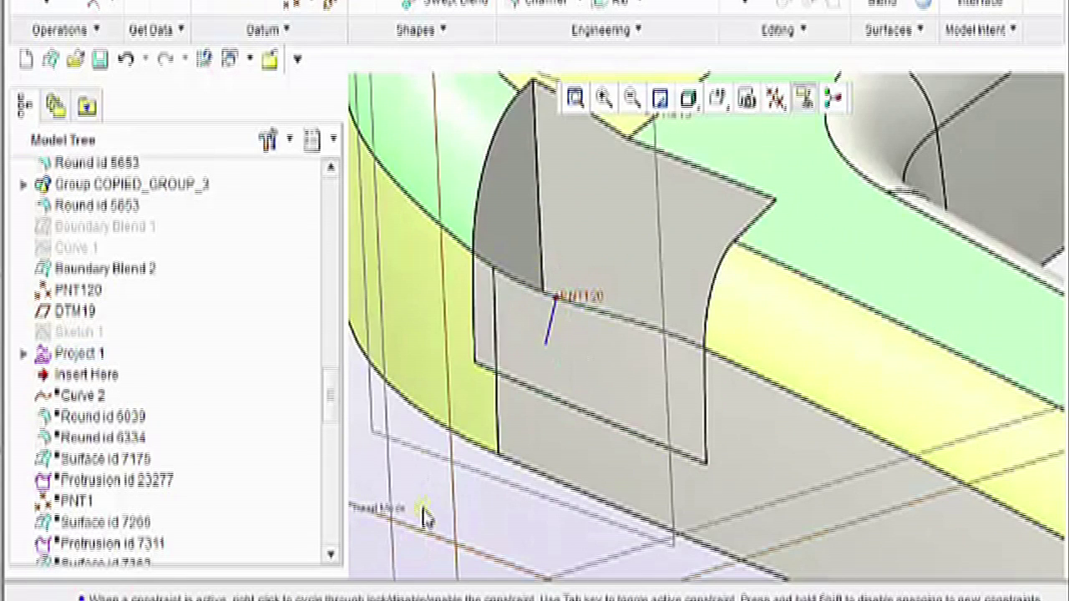
pyautogui.click(82, 354)
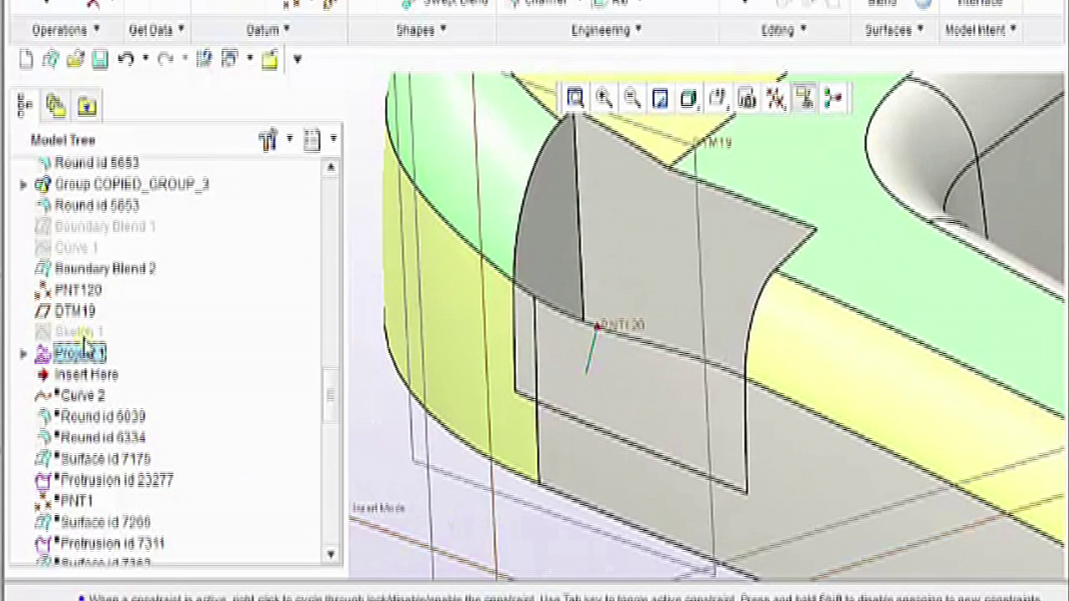
pyautogui.keyDown('ctrl'); pyautogui.click(83, 334); pyautogui.keyUp('ctrl')
pyautogui.press('Delete')
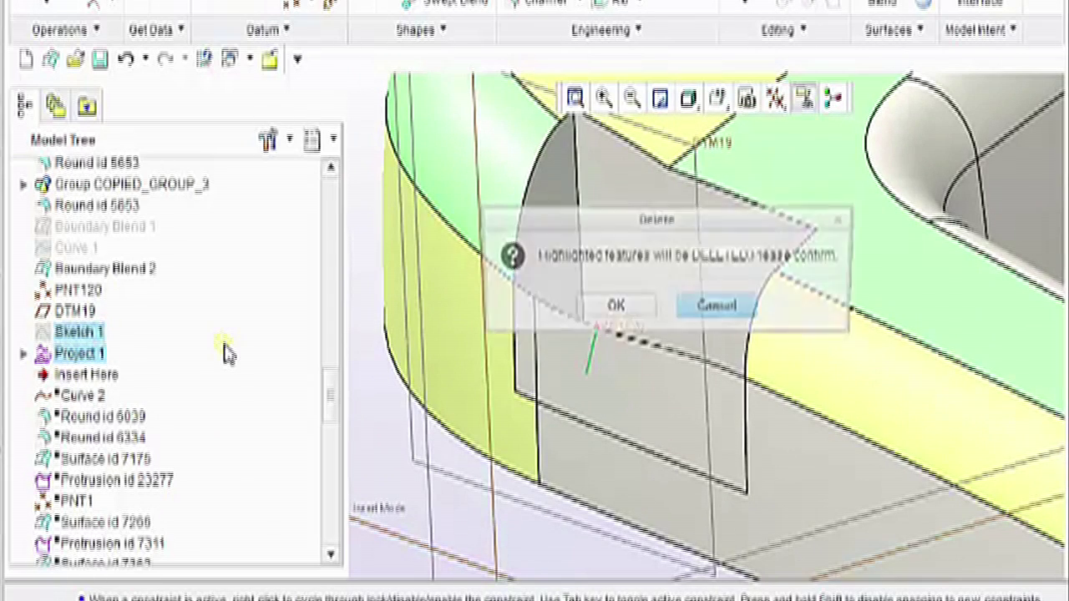
pyautogui.click(613, 304)
pyautogui.keyDown('shift'); pyautogui.moveTo(484, 365); pyautogui.dragTo(489, 399, button='middle'); pyautogui.keyUp('shift')
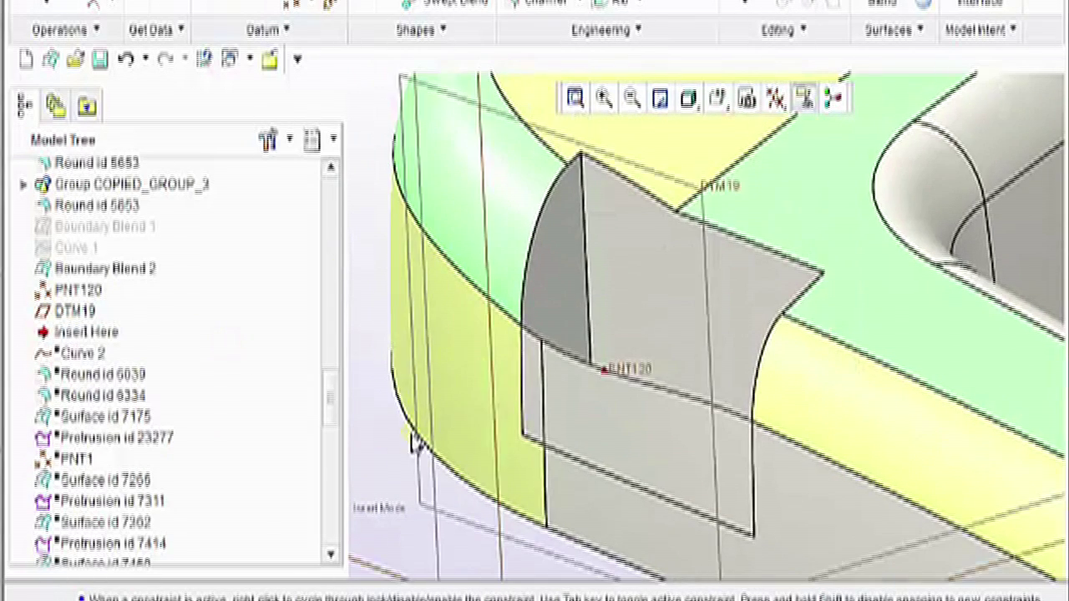
pyautogui.moveTo(377, 460)
pyautogui.keyDown('shift'); pyautogui.mouseDown(button='middle')
pyautogui.moveTo(391, 442)
pyautogui.moveTo(378, 439)
pyautogui.mouseUp(button='middle'); pyautogui.keyUp('shift')
pyautogui.keyDown('shift'); pyautogui.moveTo(423, 512); pyautogui.dragTo(386, 511, button='middle'); pyautogui.keyUp('shift')
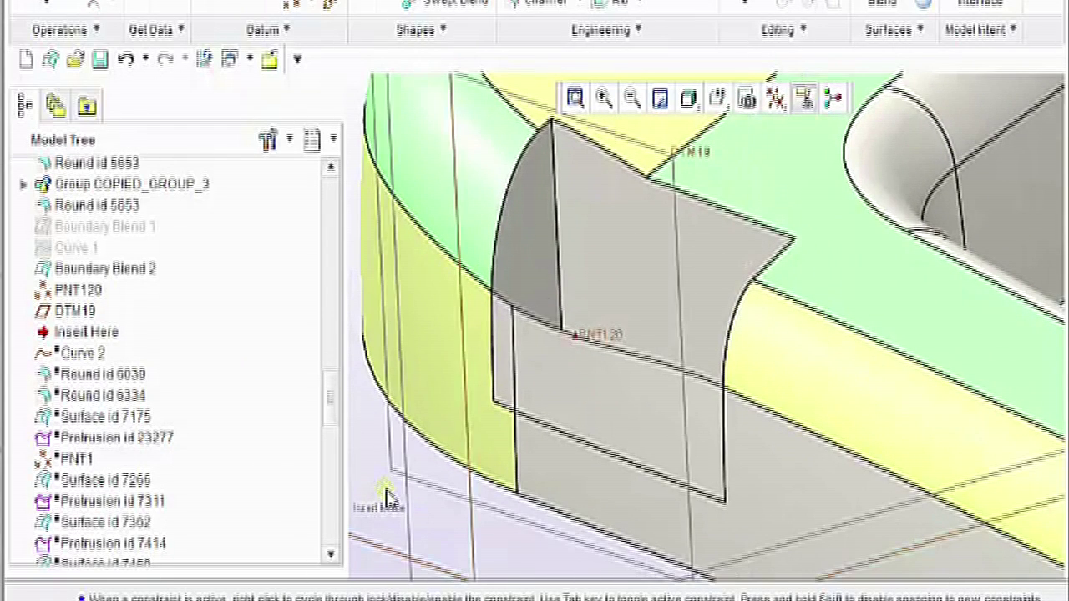
pyautogui.keyDown('shift'); pyautogui.moveTo(425, 497); pyautogui.dragTo(450, 507, button='middle'); pyautogui.keyUp('shift')
pyautogui.scroll(-2, 419, 474)
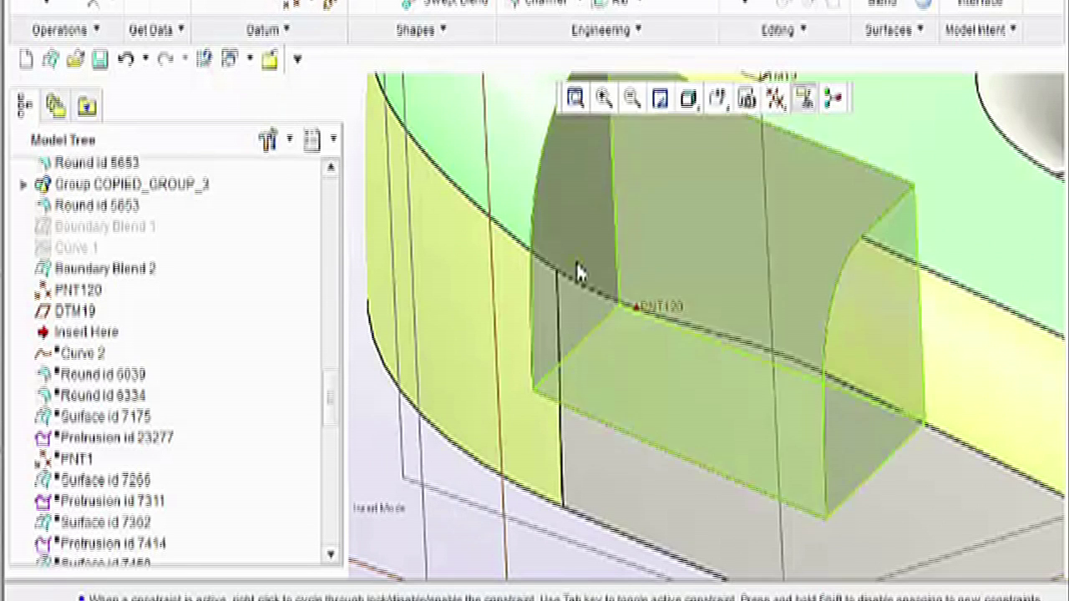
pyautogui.keyDown('shift'); pyautogui.moveTo(419, 420); pyautogui.dragTo(440, 441, button='middle'); pyautogui.keyUp('shift')
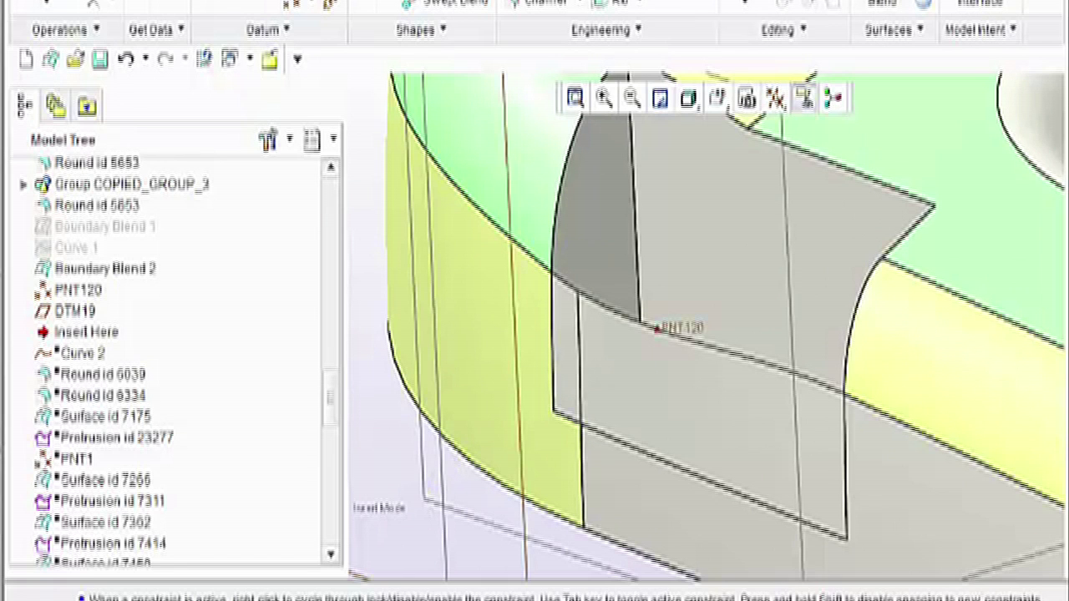
# Start a Project feature set to project a sketch and place its internal sketch on datum plane DTM19
pyautogui.click(835, 1)
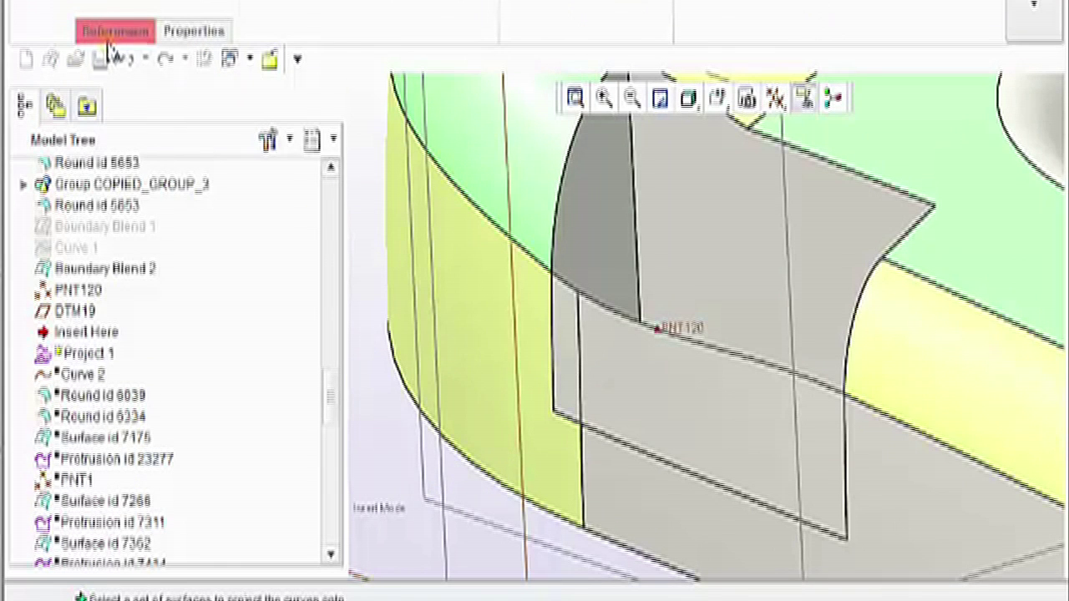
pyautogui.click(114, 34)
pyautogui.click(192, 83)
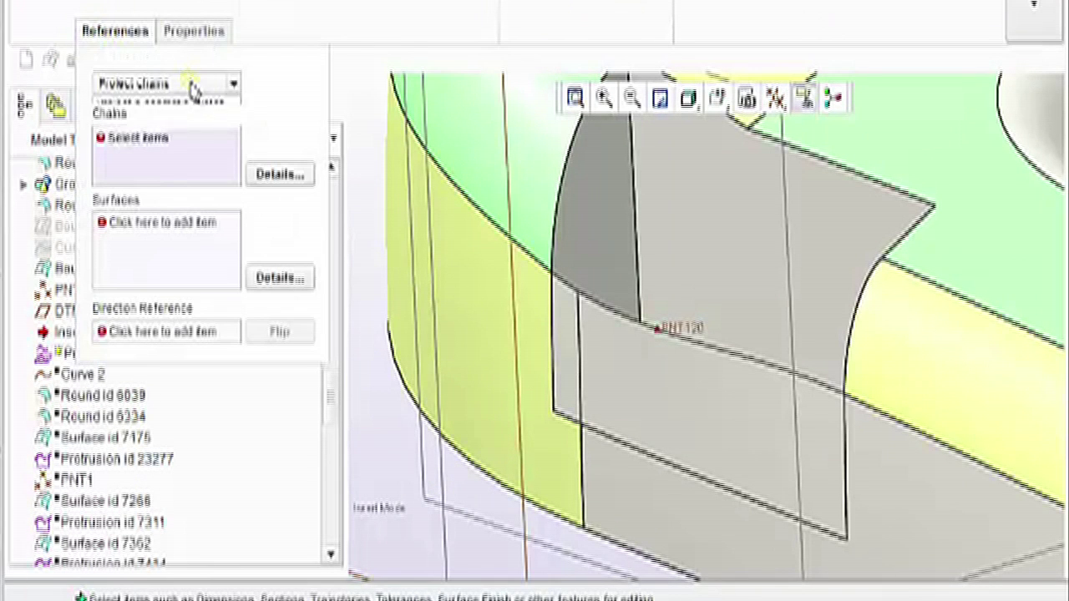
pyautogui.click(205, 126)
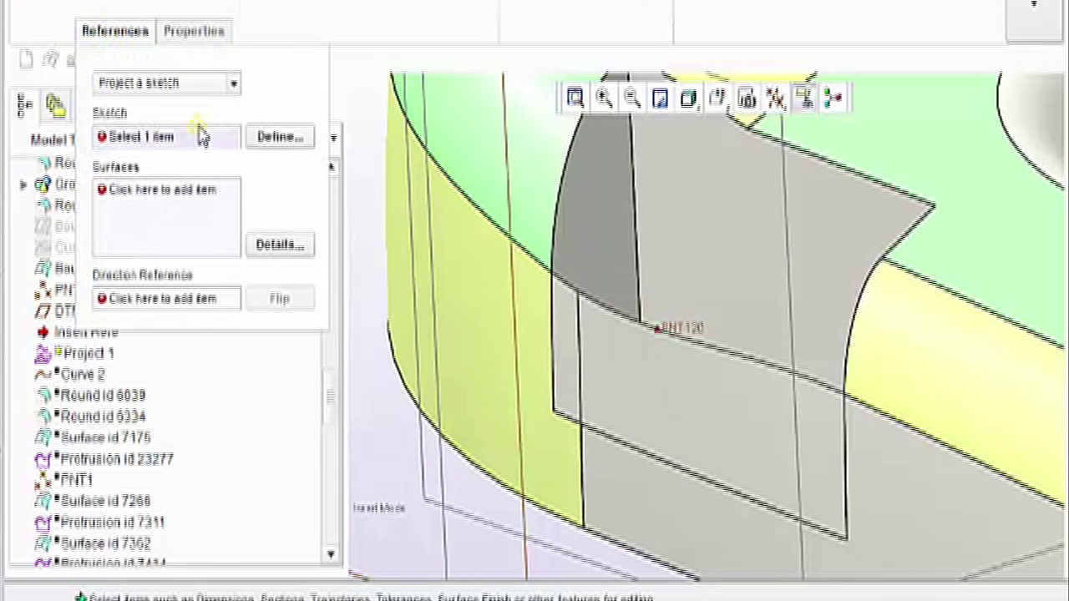
pyautogui.scroll(-4, 610, 211)
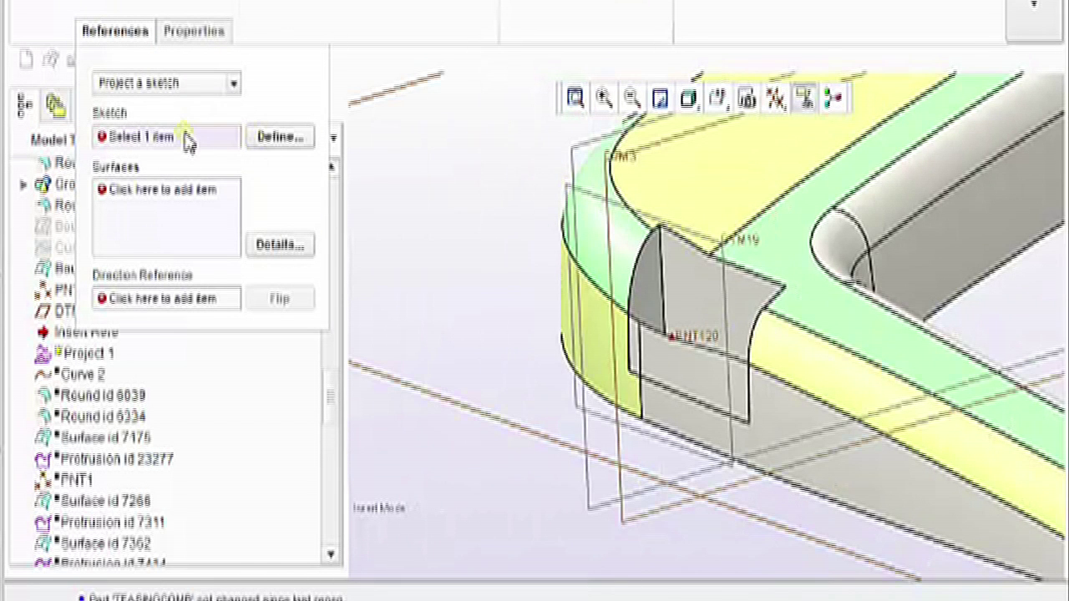
pyautogui.click(294, 139)
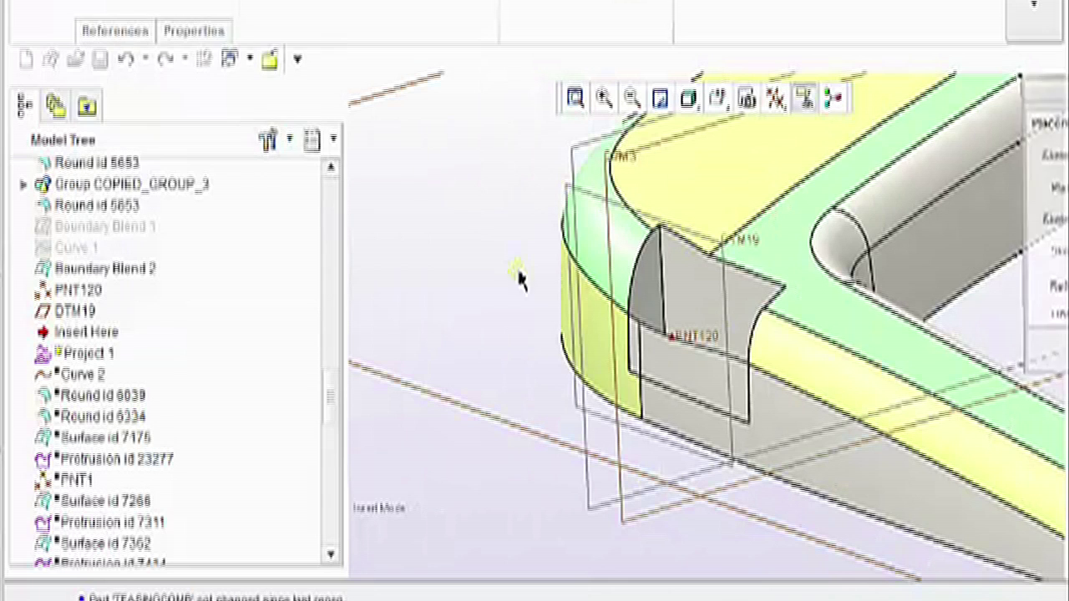
pyautogui.click(577, 417)
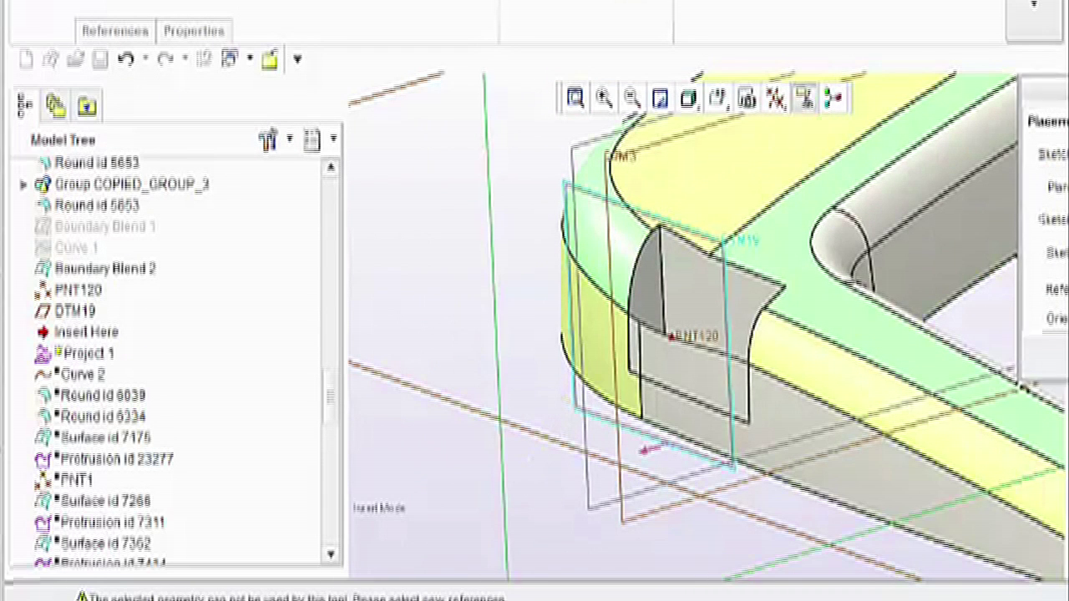
pyautogui.click(1068, 253)
pyautogui.click(1068, 361)
# Sketch a vertical line and a slanted line sharing an upper endpoint just below PNT120, and make the vertical line construction geometry
pyautogui.scroll(3, 677, 305)
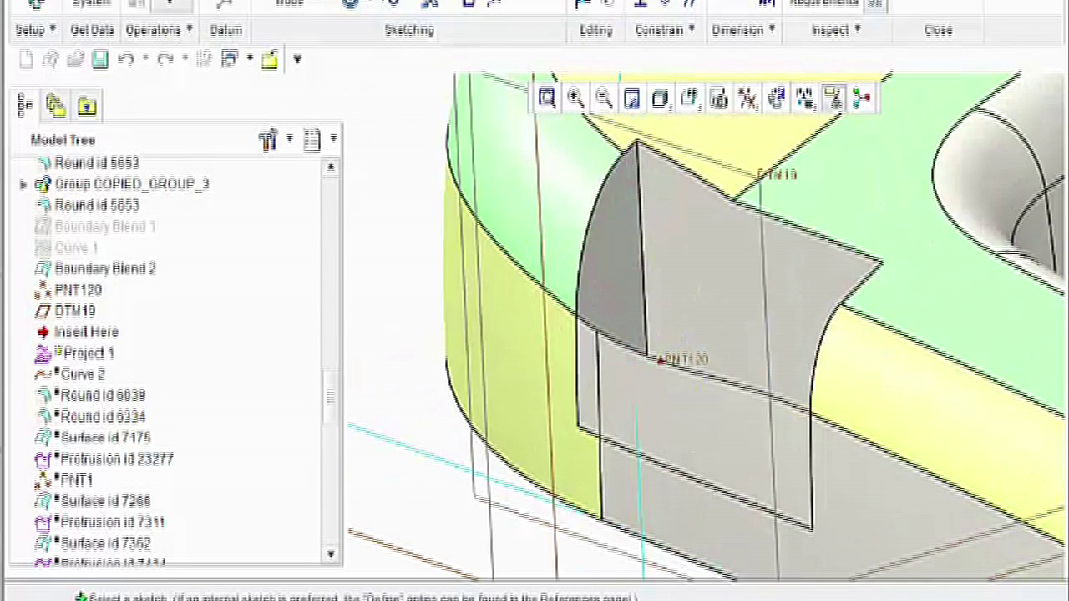
pyautogui.click(665, 377)
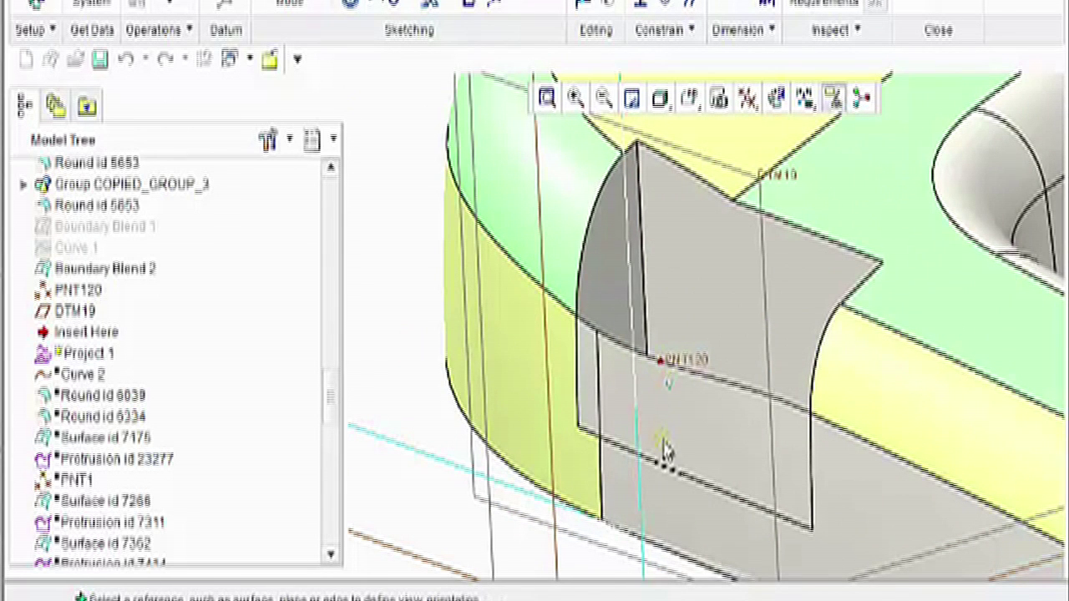
pyautogui.click(671, 451)
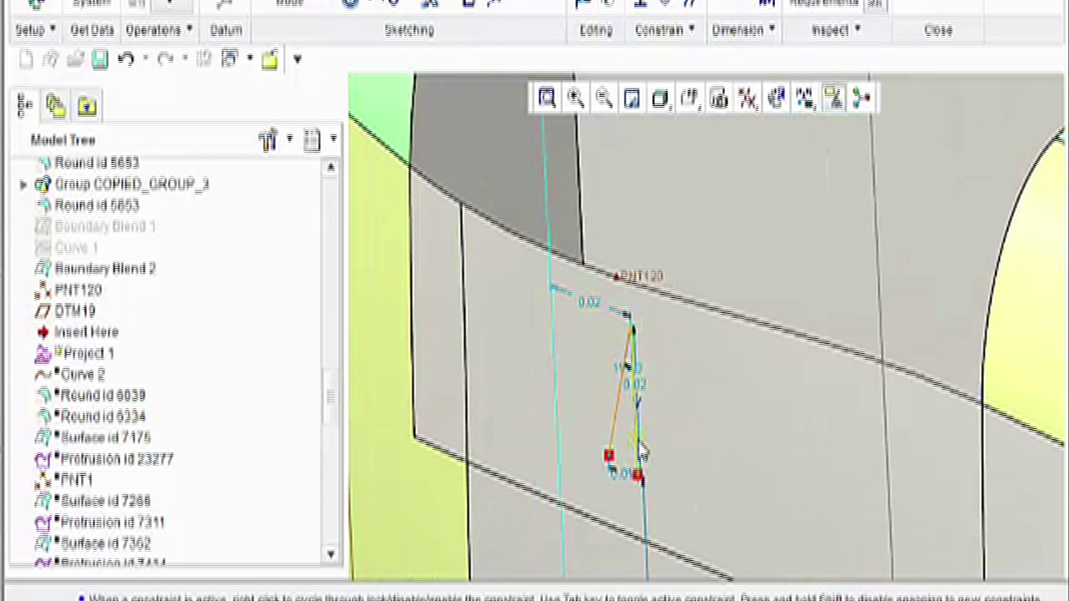
pyautogui.rightClick(642, 452)
pyautogui.click(716, 208)
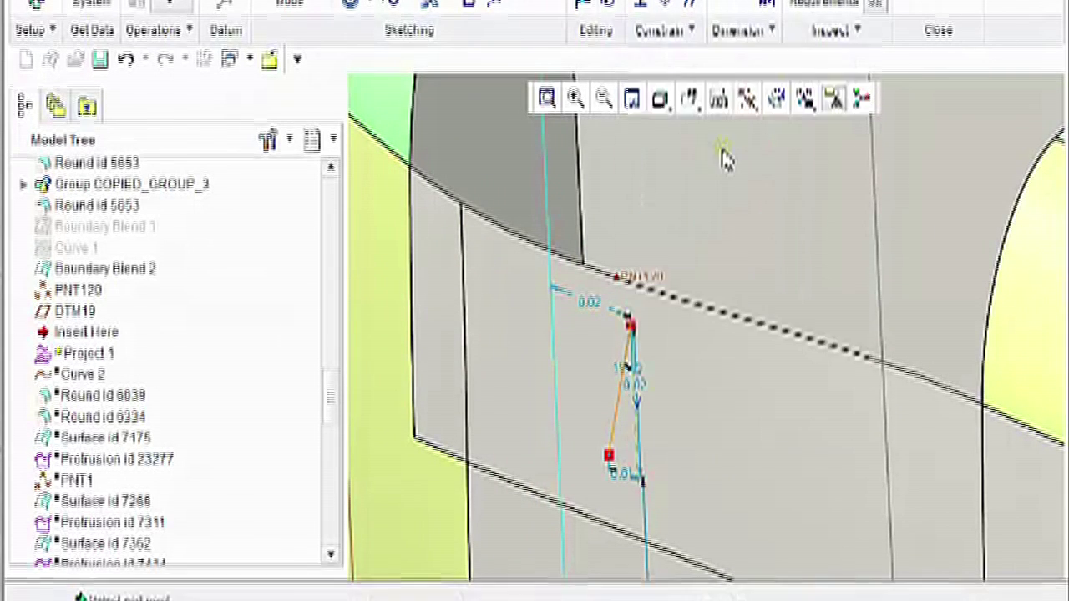
# Dimension the angle between the slanted line and the vertical construction line, and dimension the slanted line's length
pyautogui.scroll(-3, 647, 530)
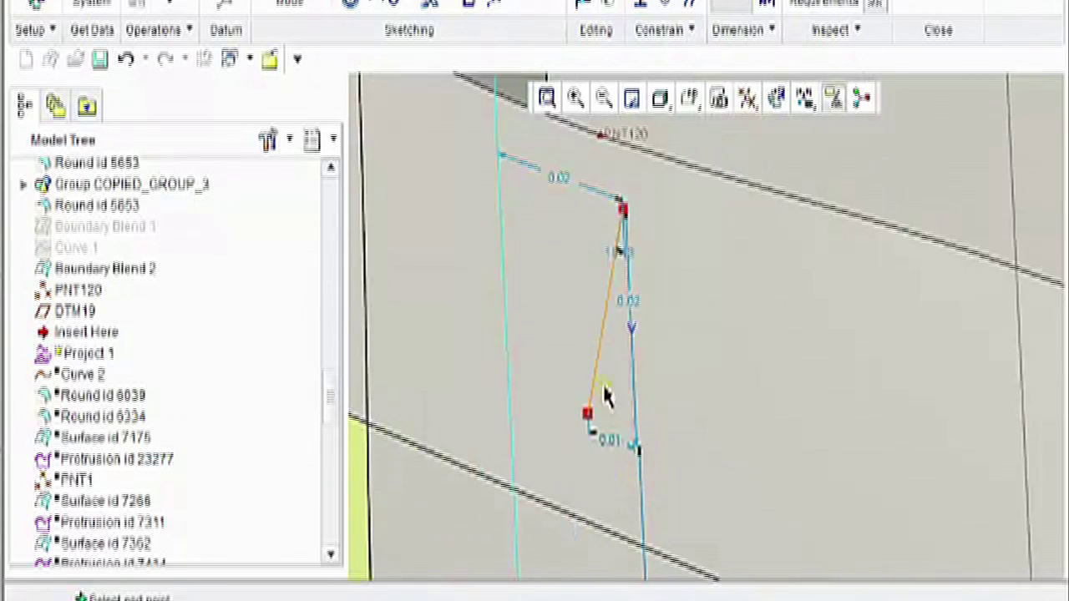
pyautogui.click(598, 363)
pyautogui.click(633, 391)
pyautogui.middleClick(611, 489)
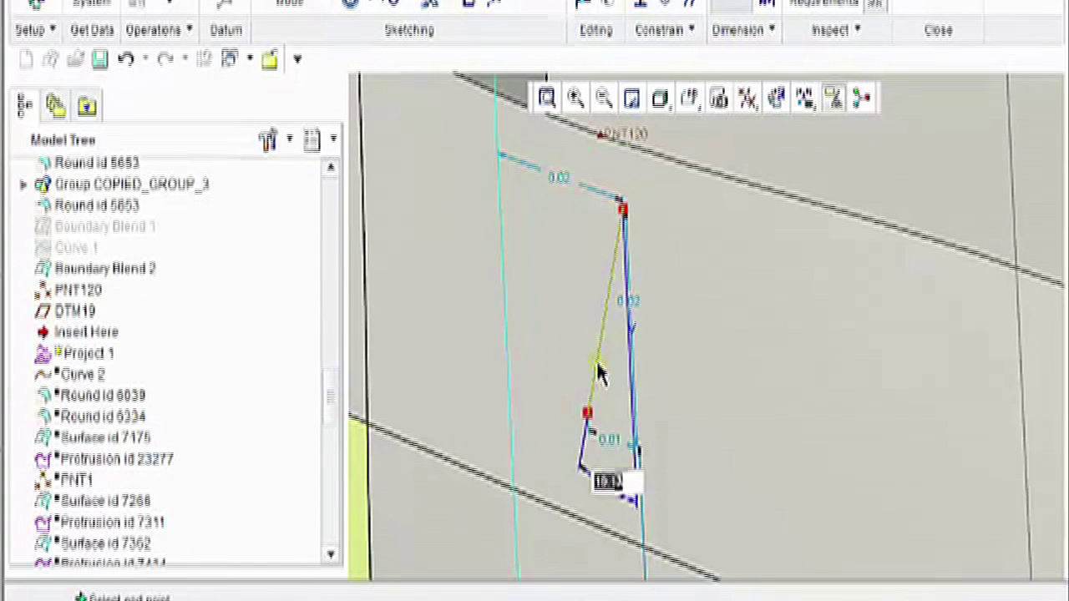
pyautogui.click(598, 368)
pyautogui.middleClick(576, 357)
pyautogui.middleClick(575, 356)
pyautogui.scroll(2, 537, 293)
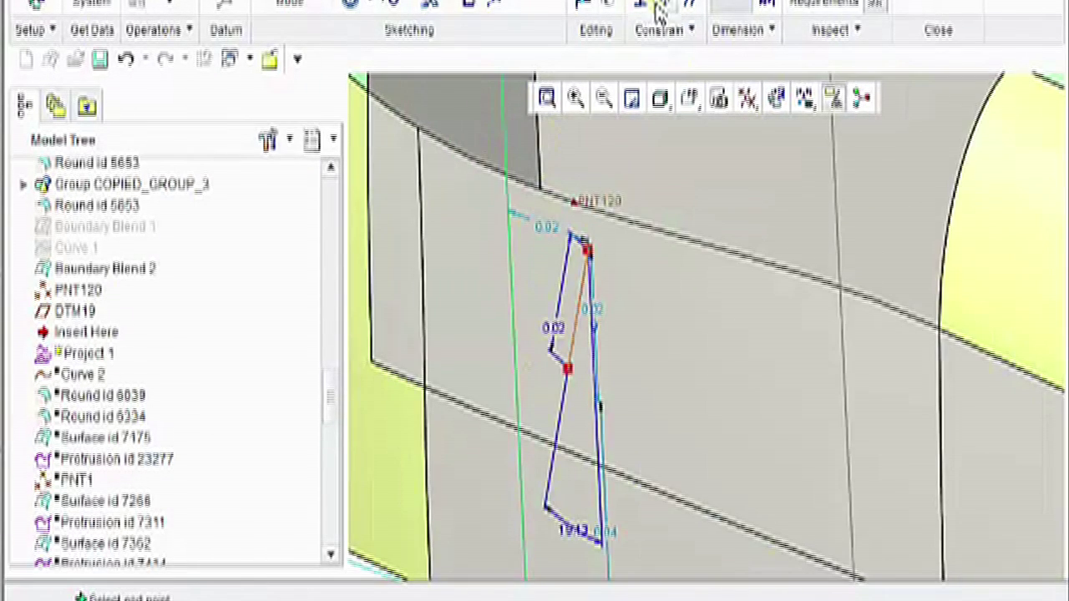
# Make the lines' shared upper endpoint coincident with PNT120 and finish the internal sketch
pyautogui.click(662, 4)
pyautogui.click(589, 250)
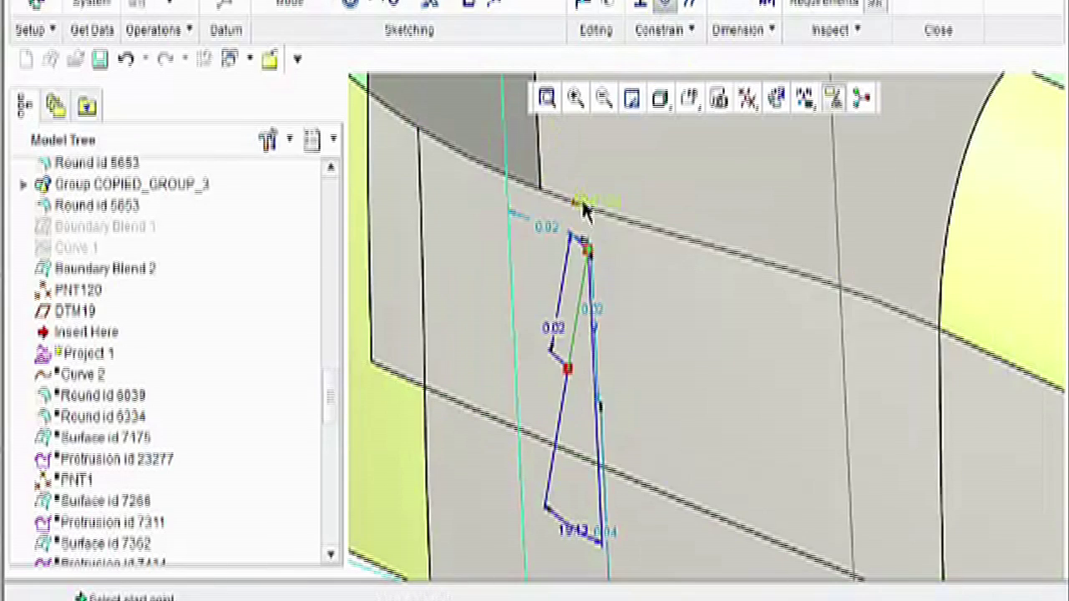
pyautogui.click(582, 203)
pyautogui.keyDown('shift'); pyautogui.moveTo(642, 288); pyautogui.dragTo(698, 360, button='middle'); pyautogui.keyUp('shift')
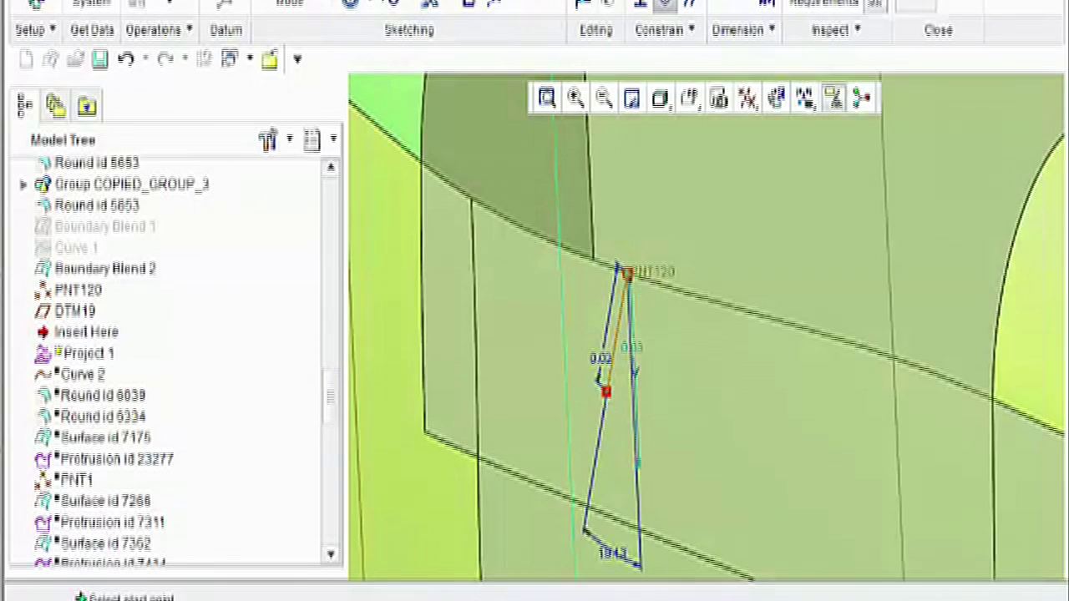
pyautogui.click(915, 4)
pyautogui.scroll(3, 786, 321)
pyautogui.click(376, 144)
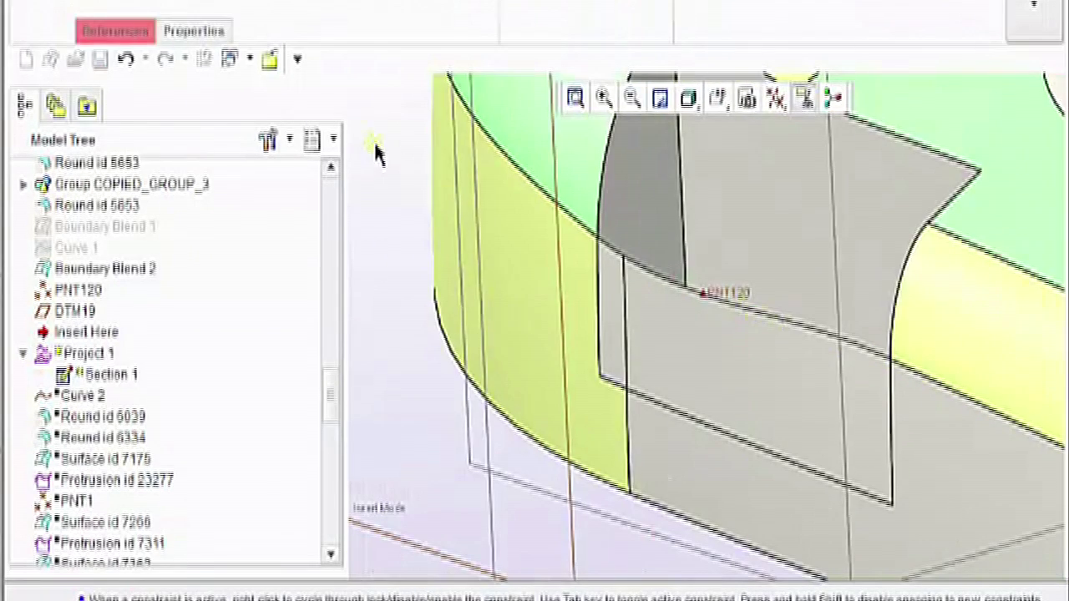
# Project the sketch onto the side surface below the pocket edge, using DTM19 as the direction reference, and complete the feature
pyautogui.click(149, 29)
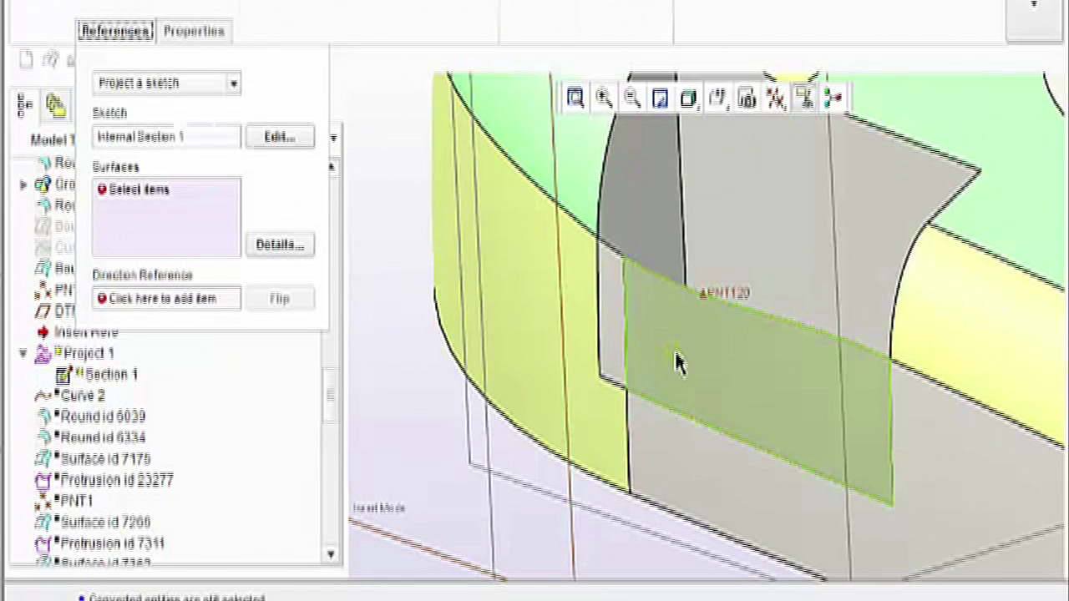
pyautogui.click(677, 360)
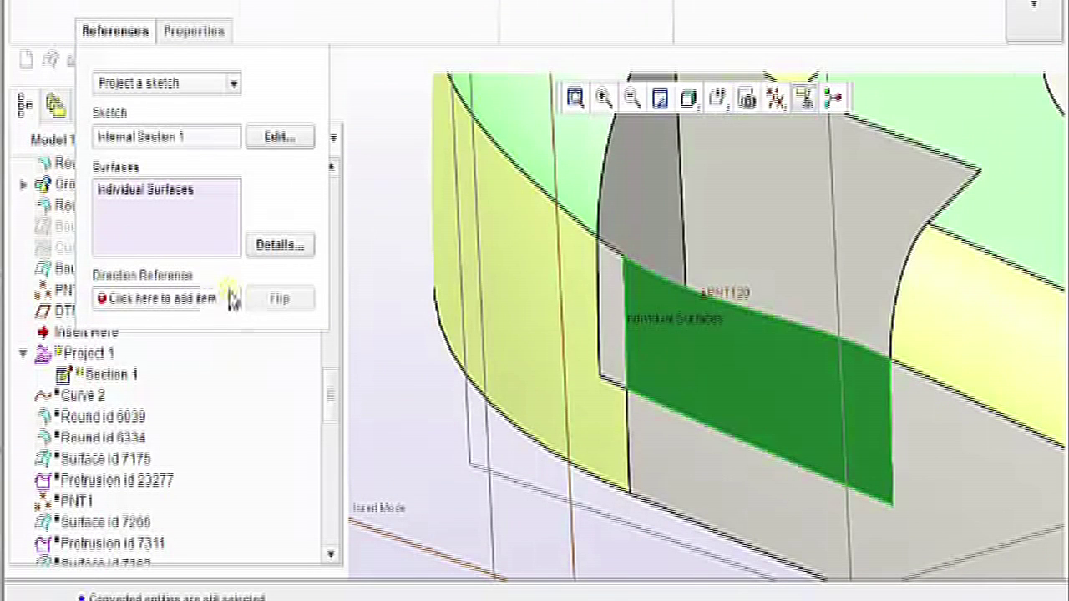
pyautogui.click(221, 299)
pyautogui.scroll(-5, 371, 447)
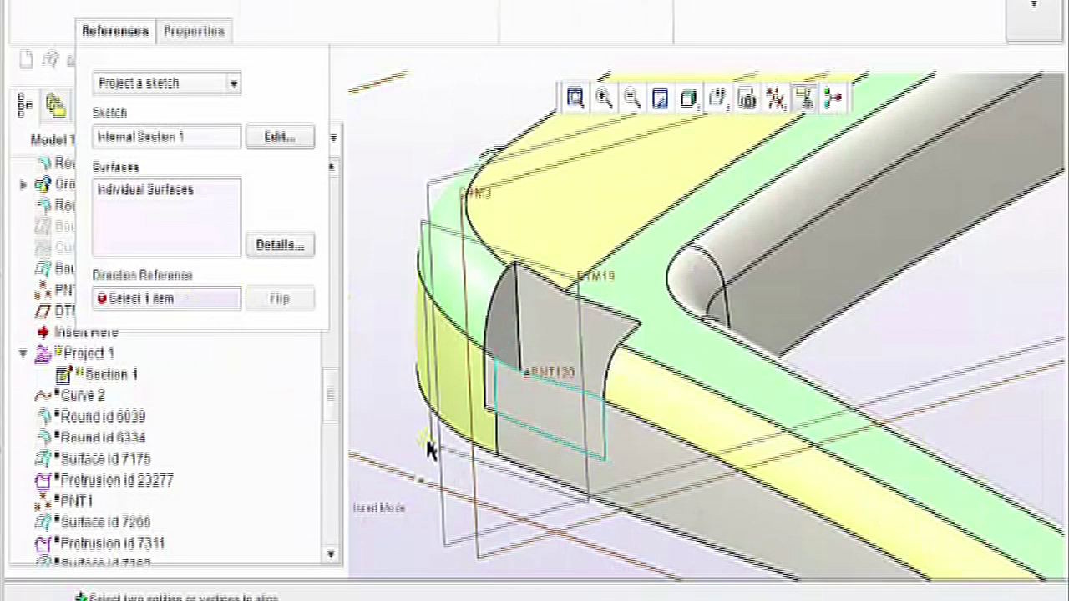
pyautogui.click(431, 442)
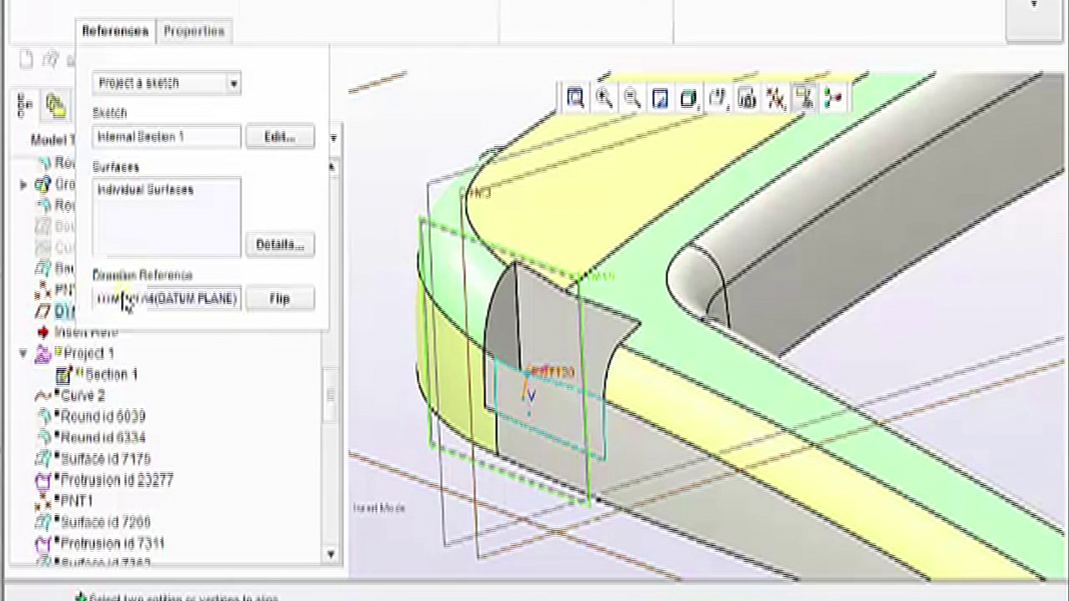
pyautogui.middleClick(391, 138)
# Examine the projected line below PNT120 from several angles and check the section nested under Project 1
pyautogui.scroll(2, 540, 382)
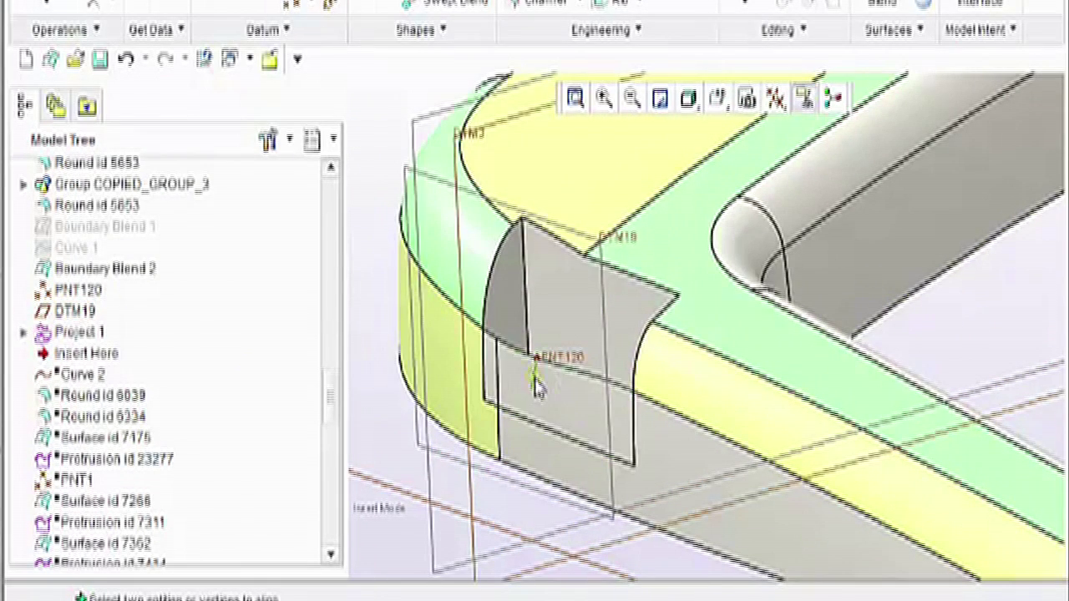
pyautogui.click(538, 386)
pyautogui.scroll(4, 543, 384)
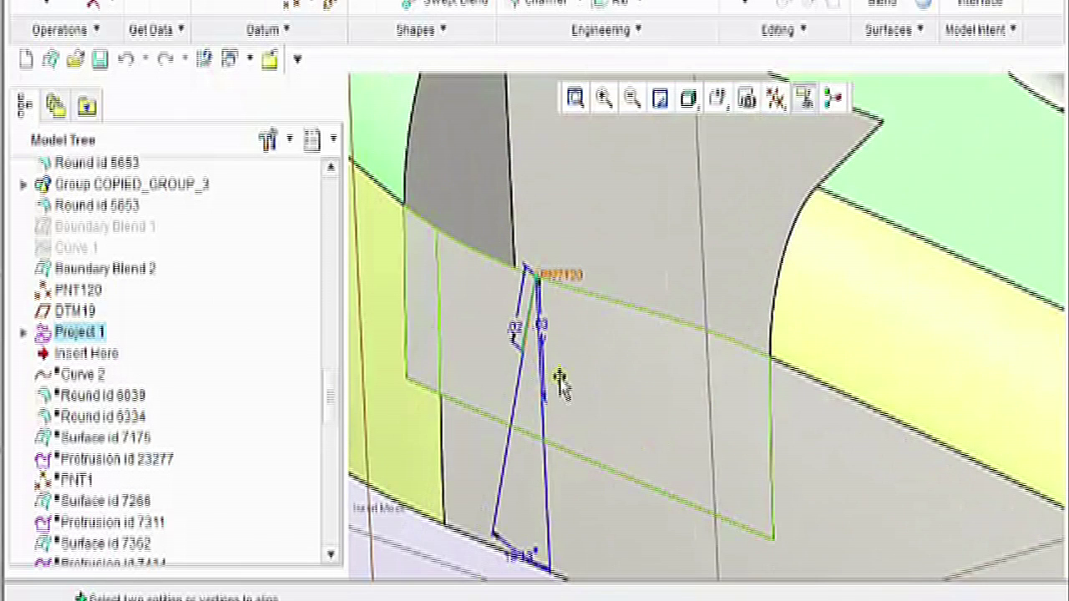
pyautogui.moveTo(431, 283); pyautogui.dragTo(410, 548, button='middle')
pyautogui.moveTo(507, 552); pyautogui.dragTo(393, 431, button='middle')
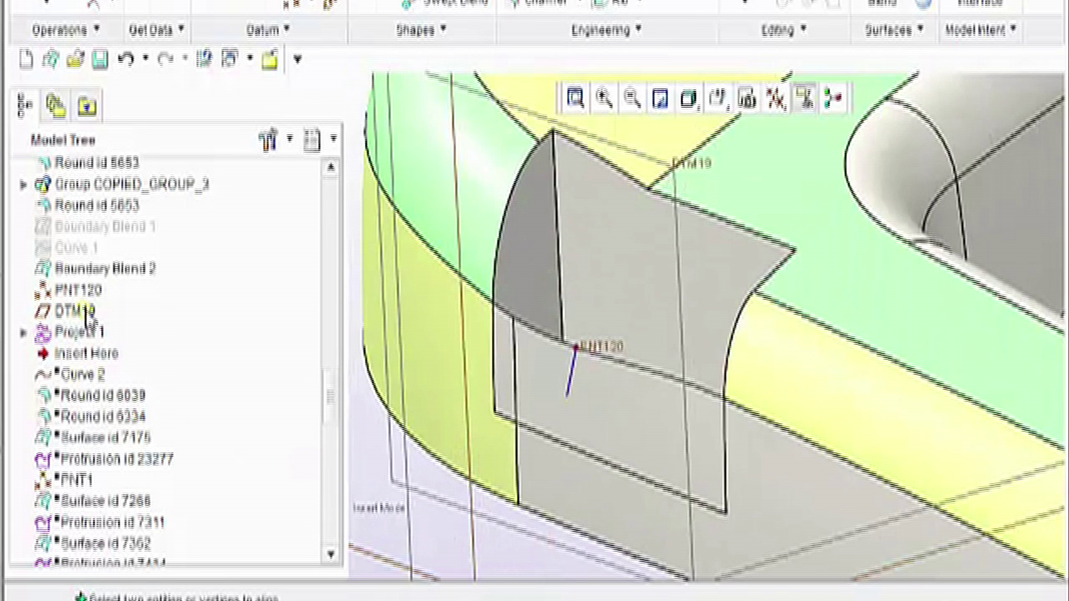
pyautogui.click(24, 332)
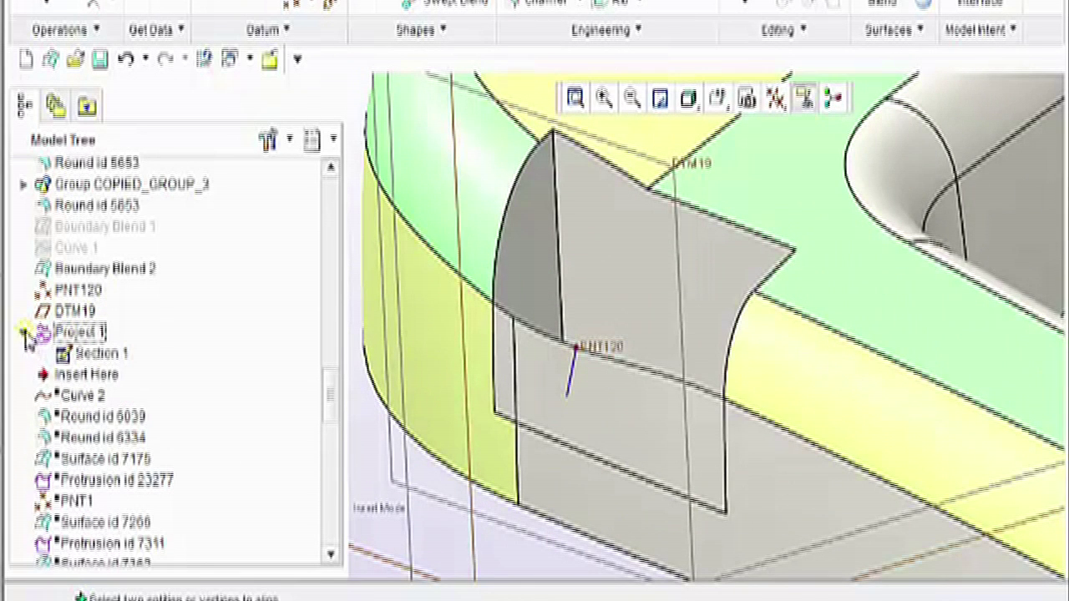
pyautogui.click(26, 333)
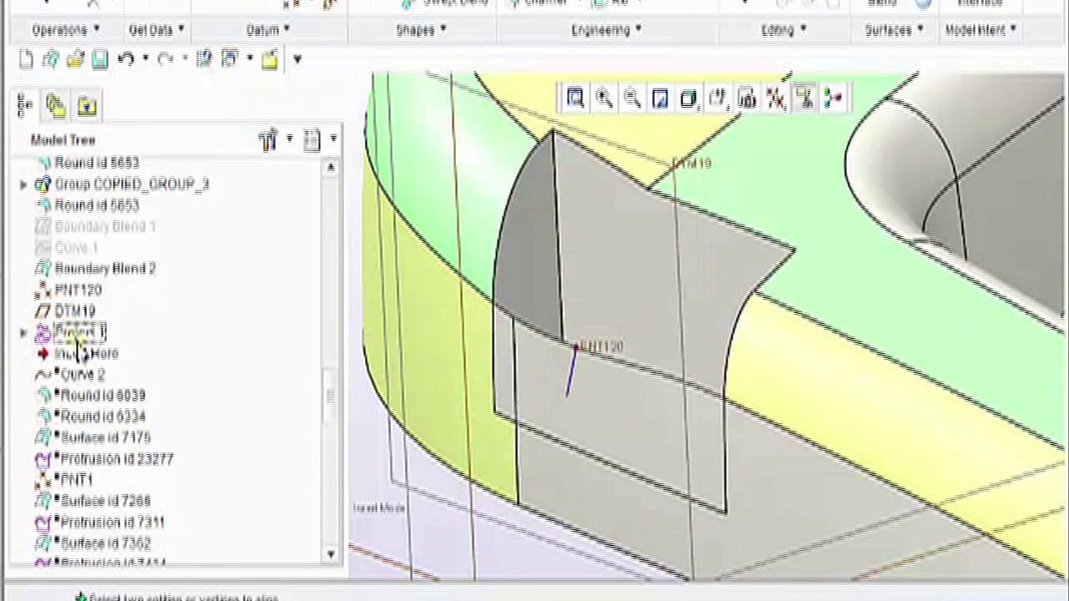
# Move the insertion point below Curve 2 and redefine the curve's PNT120 end as tangent to the projected line
pyautogui.keyDown('shift'); pyautogui.moveTo(399, 501); pyautogui.dragTo(407, 511, button='middle'); pyautogui.keyUp('shift')
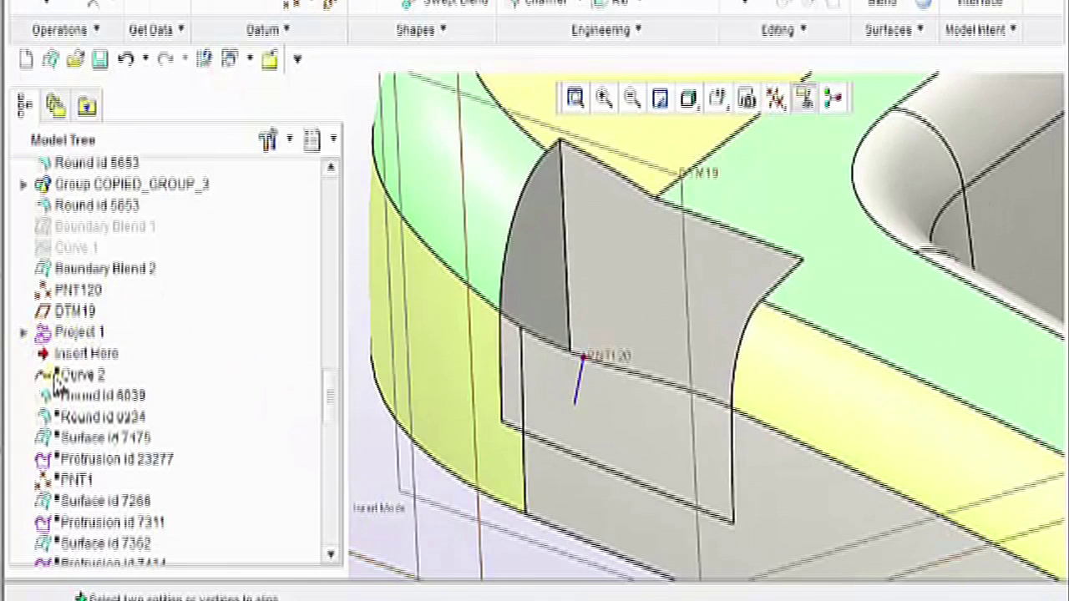
pyautogui.moveTo(65, 380); pyautogui.dragTo(67, 374)
pyautogui.rightClick(71, 353)
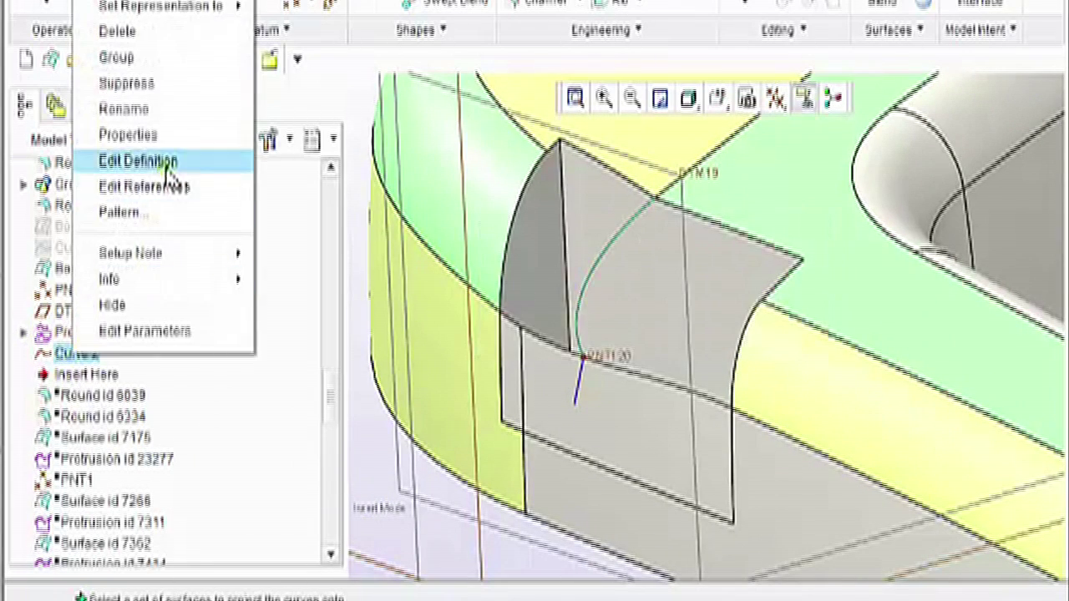
pyautogui.click(105, 160)
pyautogui.scroll(-2, 590, 326)
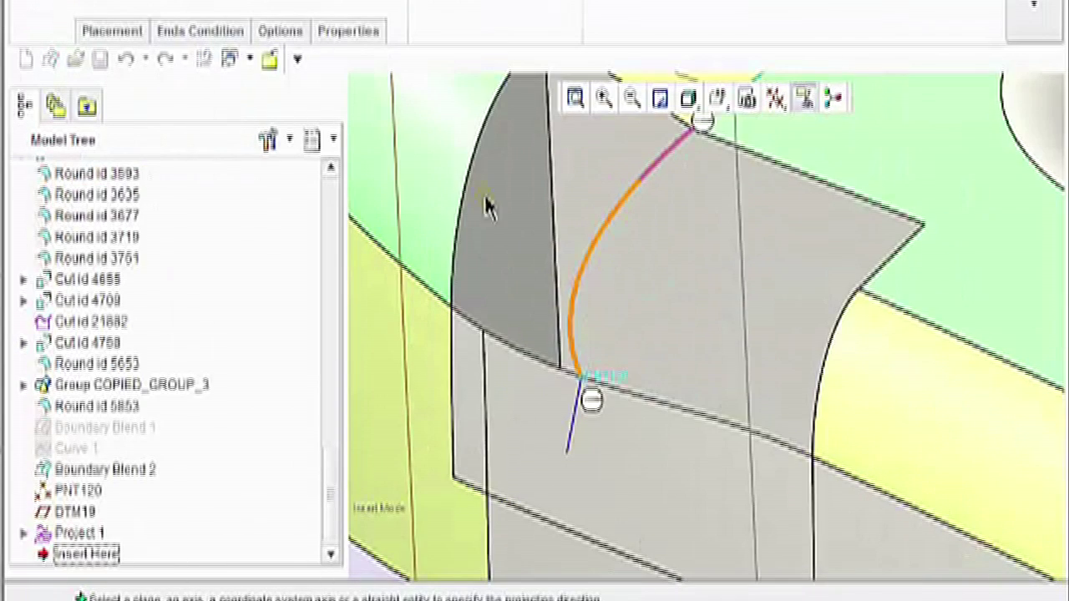
pyautogui.rightClick(592, 404)
pyautogui.click(610, 423)
pyautogui.rightClick(580, 400)
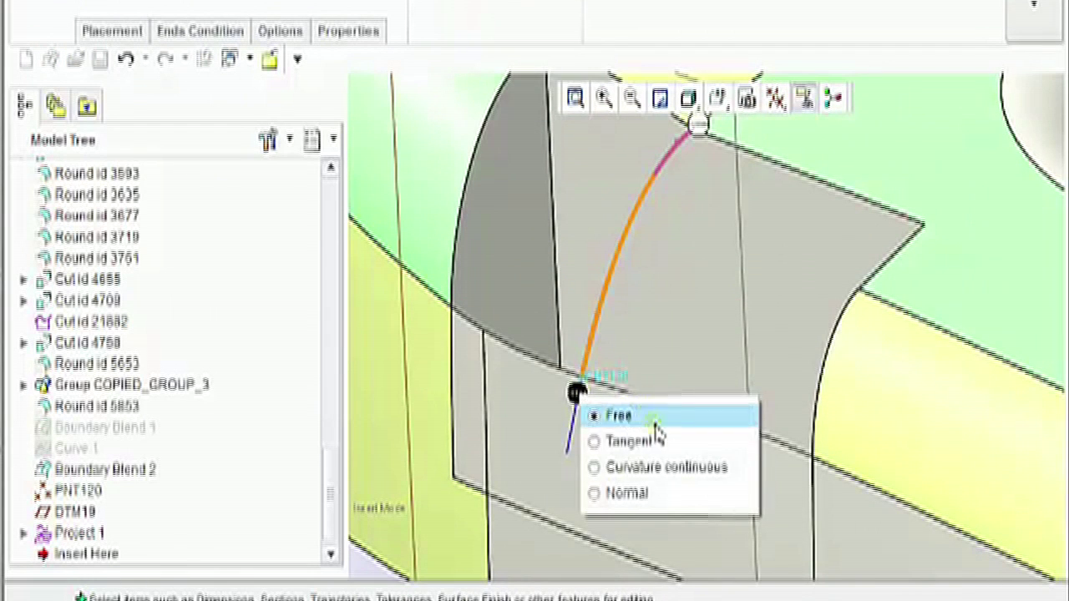
pyautogui.click(587, 438)
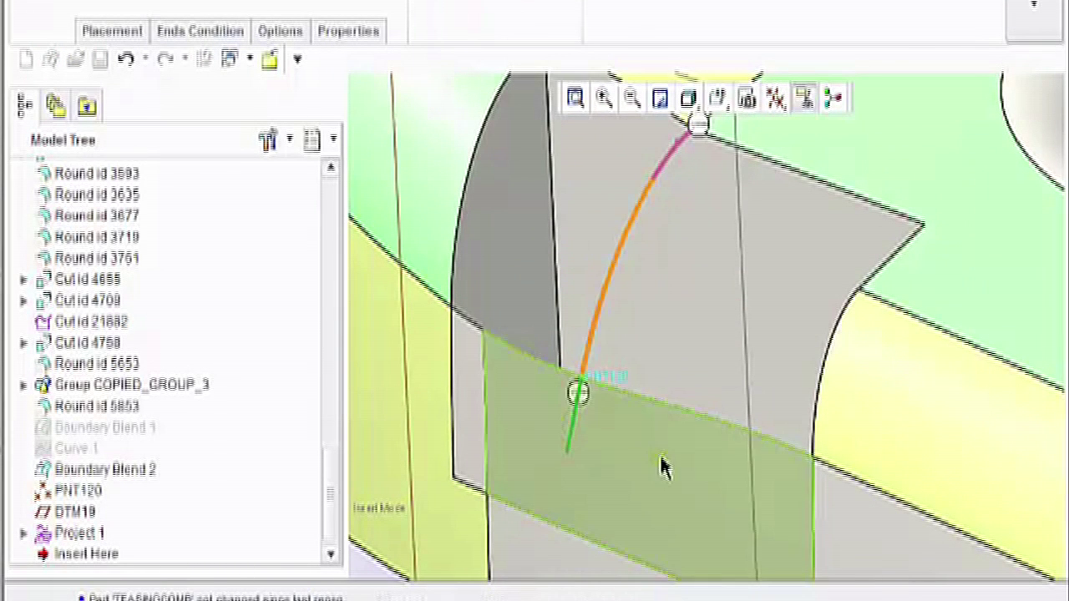
pyautogui.middleClick(660, 468)
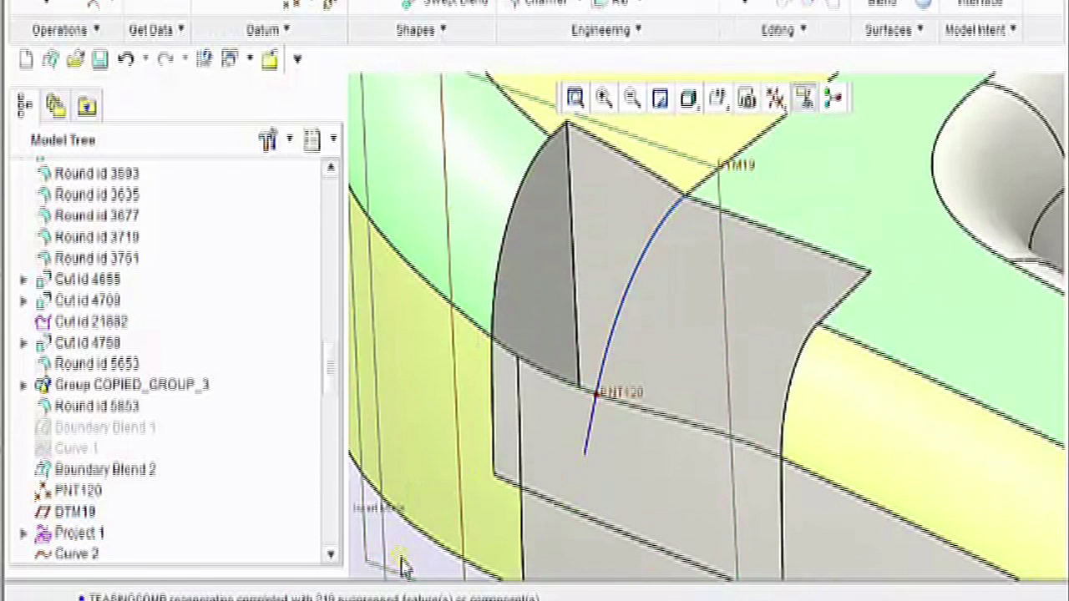
# Edit Project 1's section dynamically, slightly steepening the slanted line below PNT120 so that Curve 2 follows it
pyautogui.scroll(-3, 576, 468)
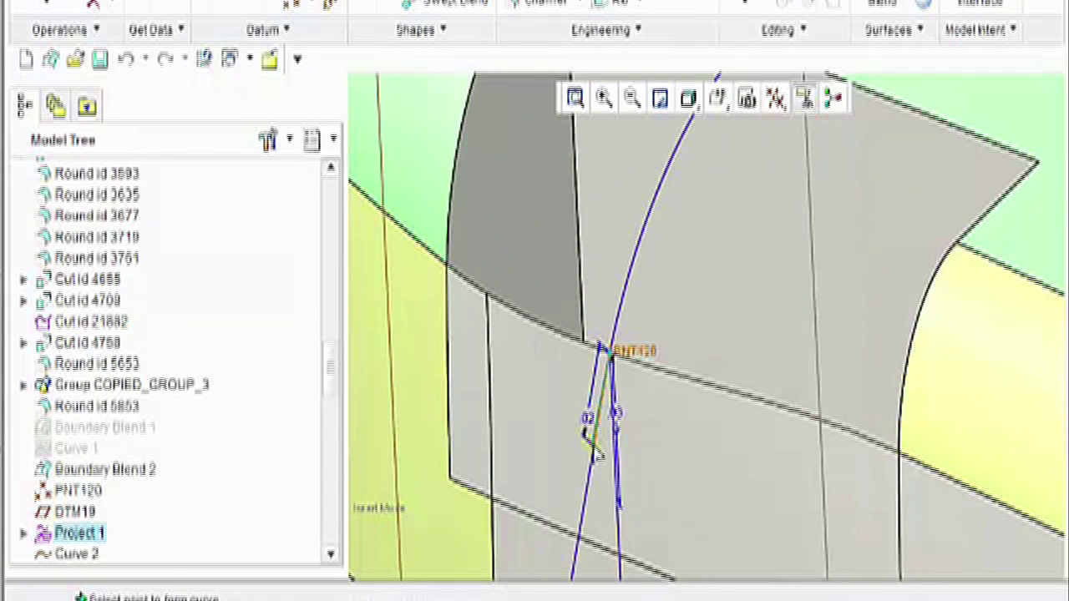
pyautogui.click(599, 456)
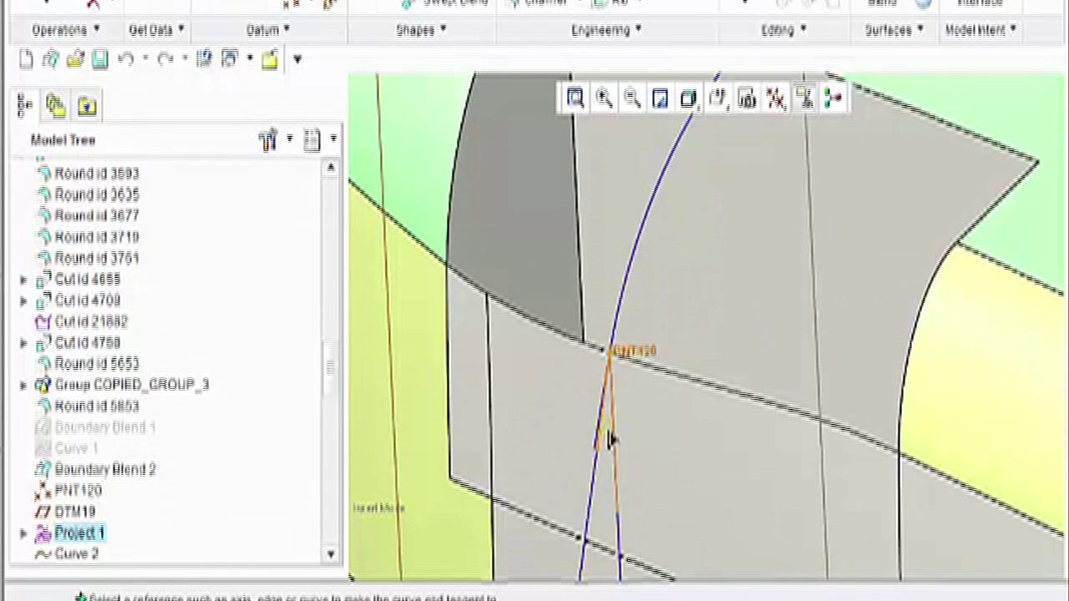
pyautogui.middleClick(601, 461)
# Examine Curve 2 and its transition into the projected line at PNT120 from the side and from above
pyautogui.scroll(3, 430, 561)
pyautogui.keyDown('shift'); pyautogui.moveTo(448, 519); pyautogui.dragTo(501, 455, button='middle'); pyautogui.keyUp('shift')
pyautogui.click(429, 554)
pyautogui.moveTo(436, 532)
pyautogui.mouseDown(button='middle')
pyautogui.moveTo(448, 532)
pyautogui.moveTo(429, 539)
pyautogui.moveTo(404, 513)
pyautogui.mouseUp(button='middle')
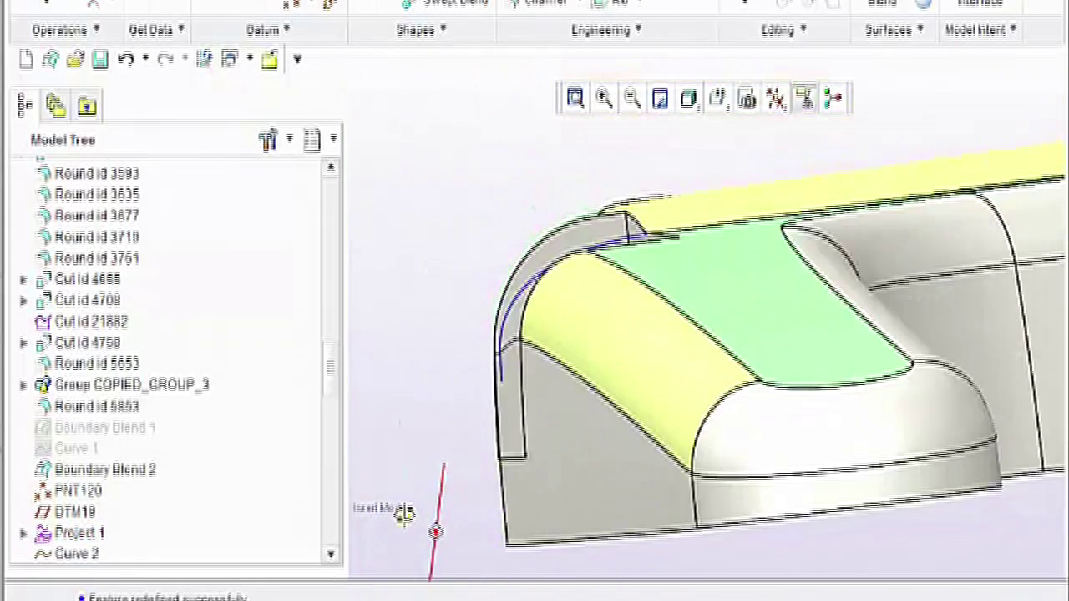
pyautogui.scroll(-3, 564, 361)
pyautogui.moveTo(605, 209); pyautogui.dragTo(393, 525, button='middle')
pyautogui.keyDown('shift'); pyautogui.moveTo(371, 472); pyautogui.dragTo(367, 447, button='middle'); pyautogui.keyUp('shift')
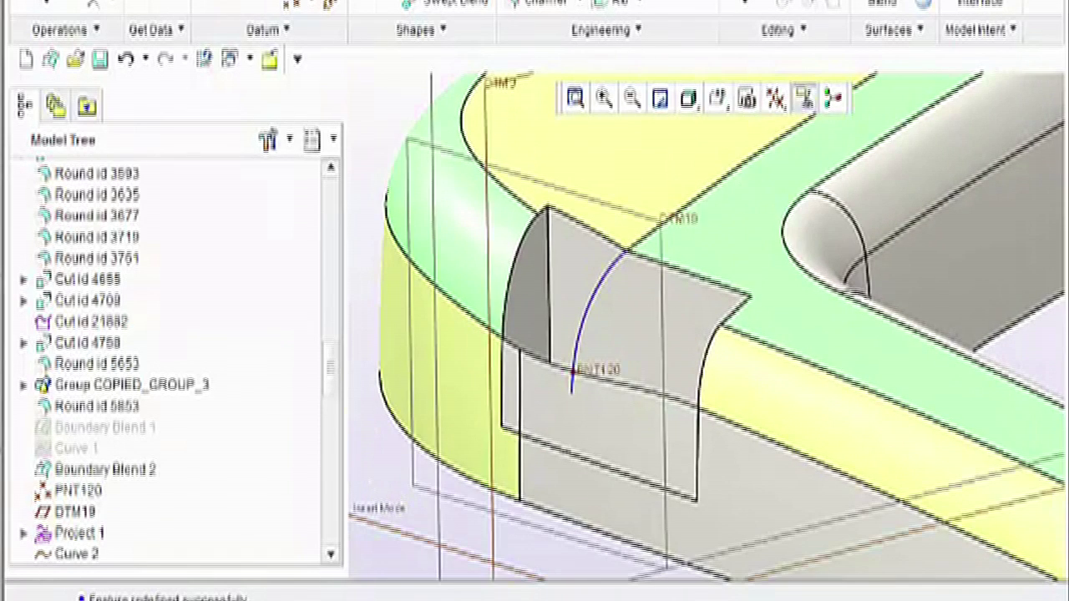
# Start a Boundary Blend with the corner opening's upper and lower edge chains as the first-direction boundaries
pyautogui.click(882, 3)
pyautogui.scroll(-2, 621, 229)
pyautogui.click(575, 229)
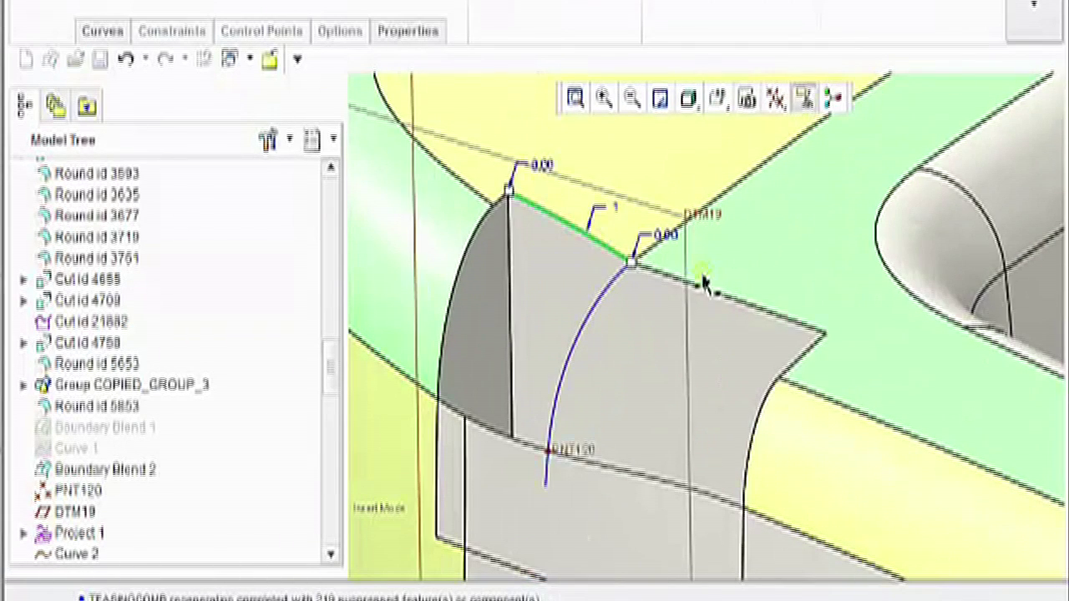
pyautogui.keyDown('ctrl'); pyautogui.click(591, 469); pyautogui.keyUp('ctrl')
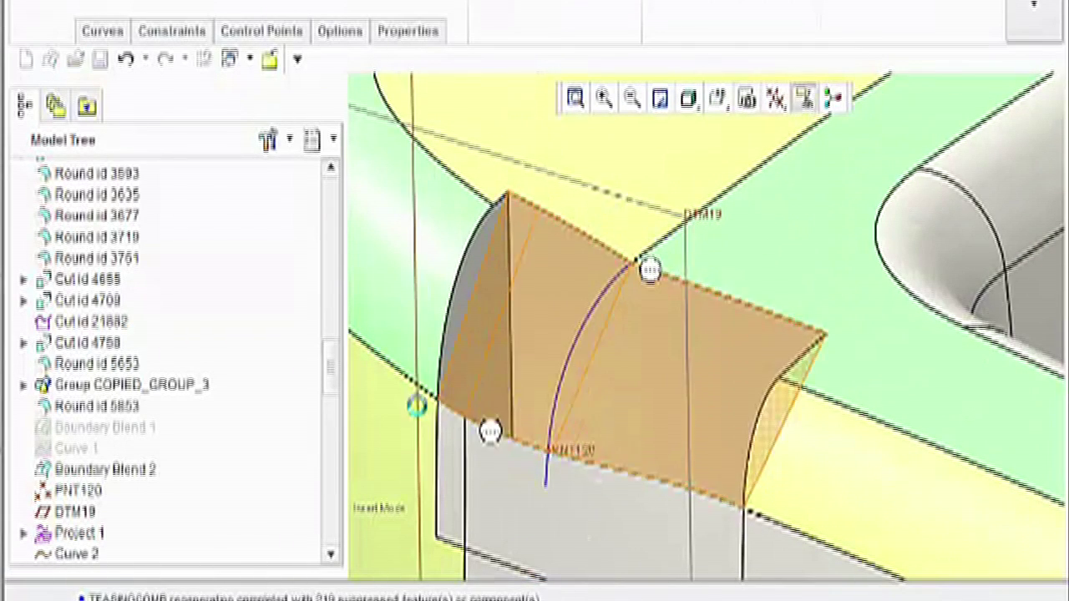
# Add the curved edge chains at both ends of the opening as the blend's second-direction boundaries
pyautogui.rightClick(364, 392)
pyautogui.click(409, 434)
pyautogui.click(487, 211)
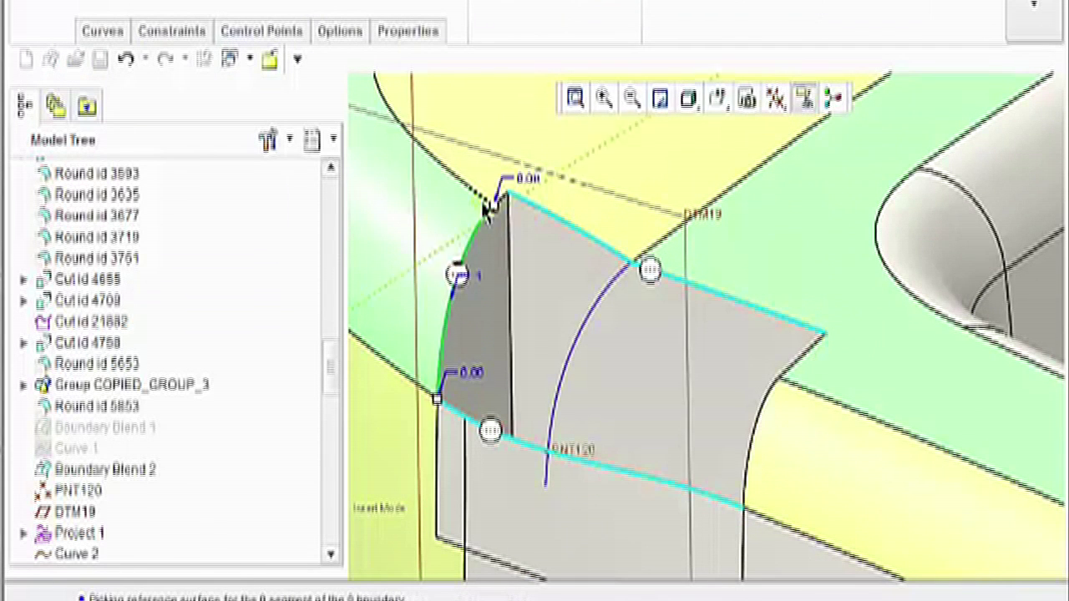
pyautogui.keyDown('ctrl'); pyautogui.click(750, 466); pyautogui.keyUp('ctrl')
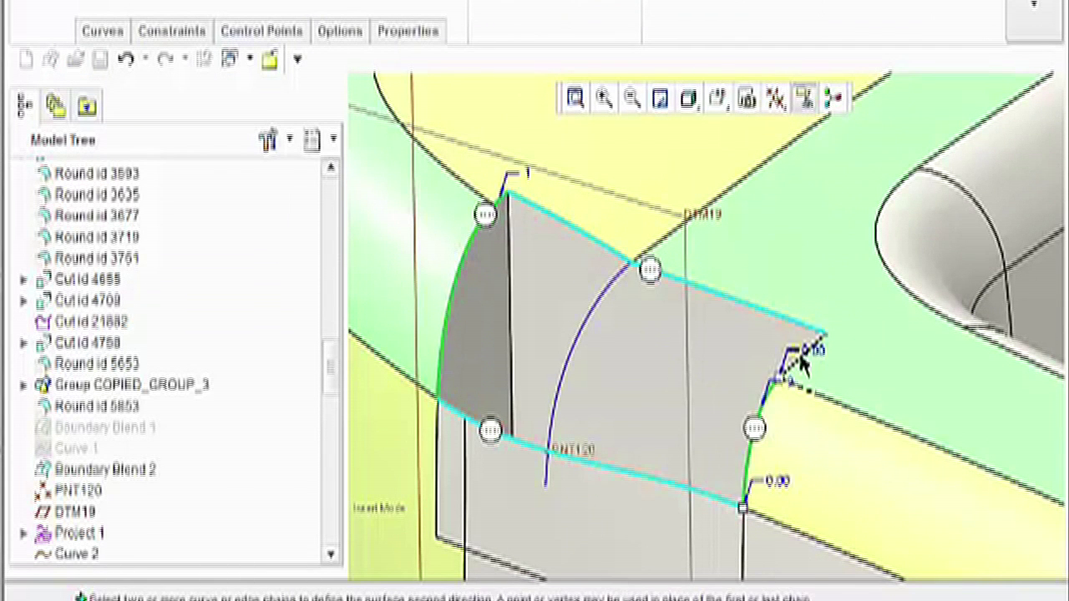
pyautogui.keyDown('shift'); pyautogui.moveTo(587, 353); pyautogui.dragTo(632, 349, button='middle'); pyautogui.keyUp('shift')
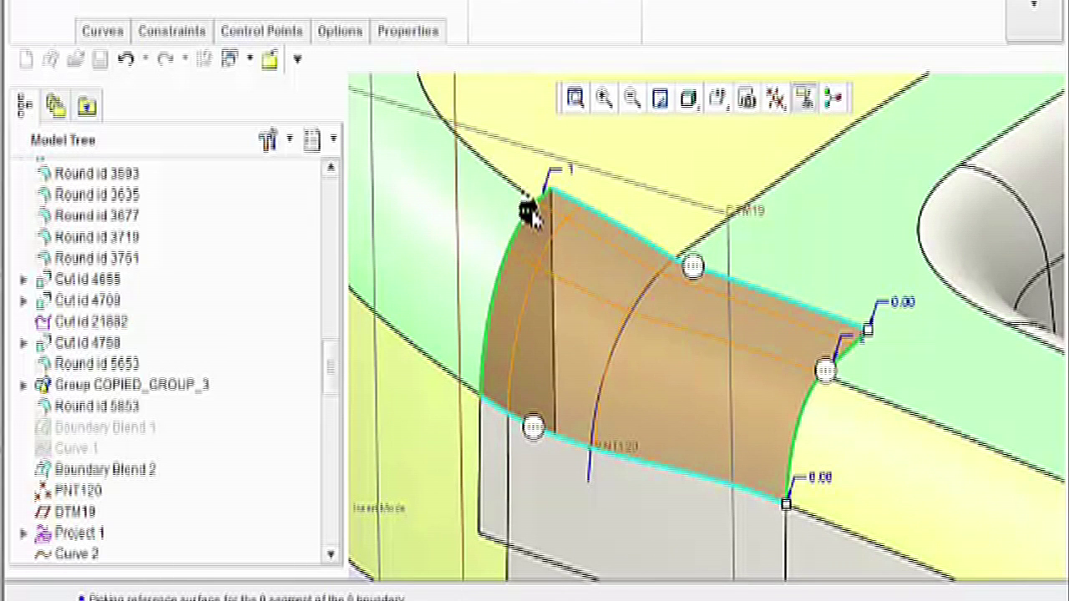
# Set the second direction's first chain to Tangent, referencing the yellow top surface and the adjacent green round
pyautogui.rightClick(529, 213)
pyautogui.click(589, 260)
pyautogui.click(171, 31)
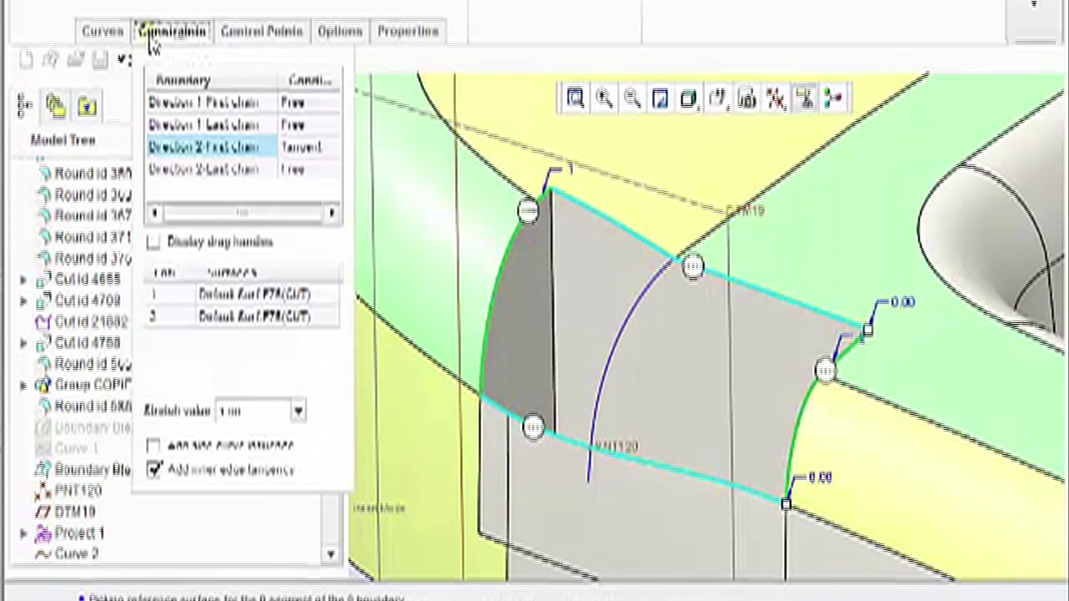
pyautogui.click(251, 146)
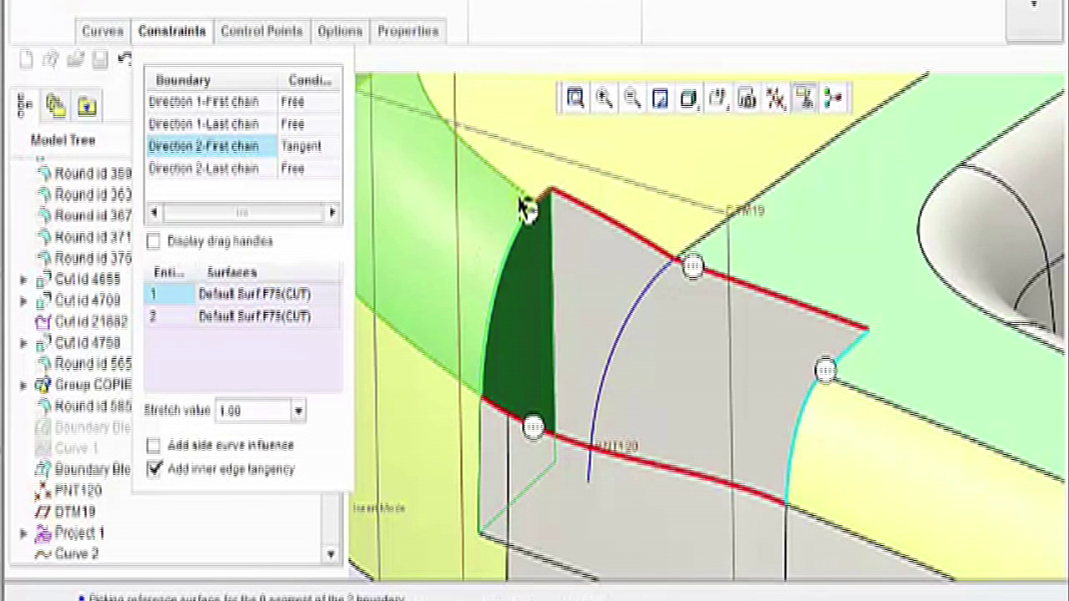
pyautogui.click(529, 175)
pyautogui.click(483, 237)
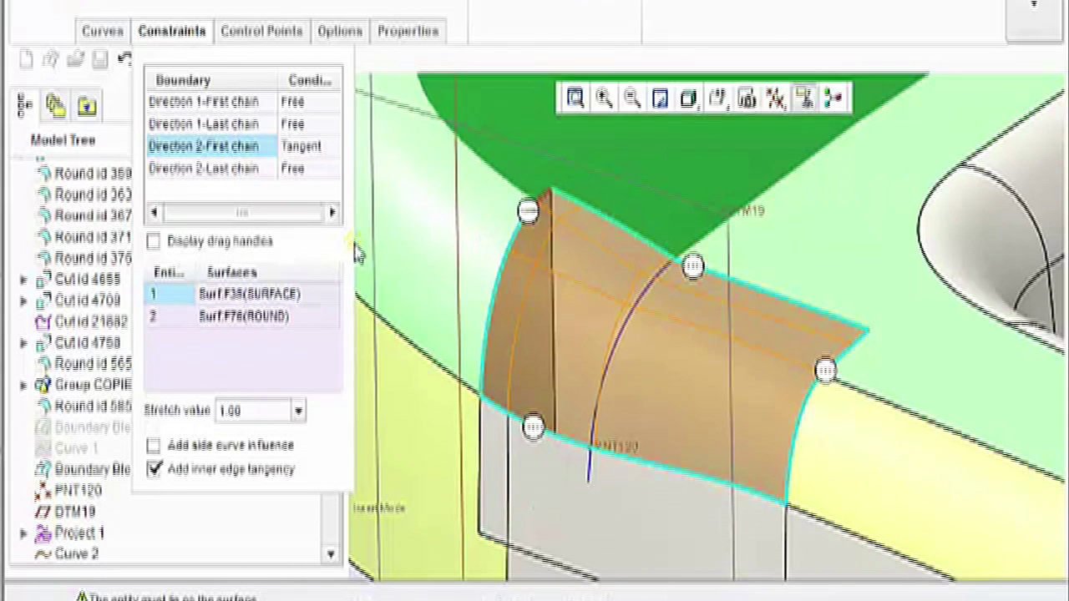
# Set the second direction's last chain to Tangent with the adjacent yellow round and green top surface
pyautogui.keyDown('shift'); pyautogui.moveTo(712, 311); pyautogui.dragTo(666, 282, button='middle'); pyautogui.keyUp('shift')
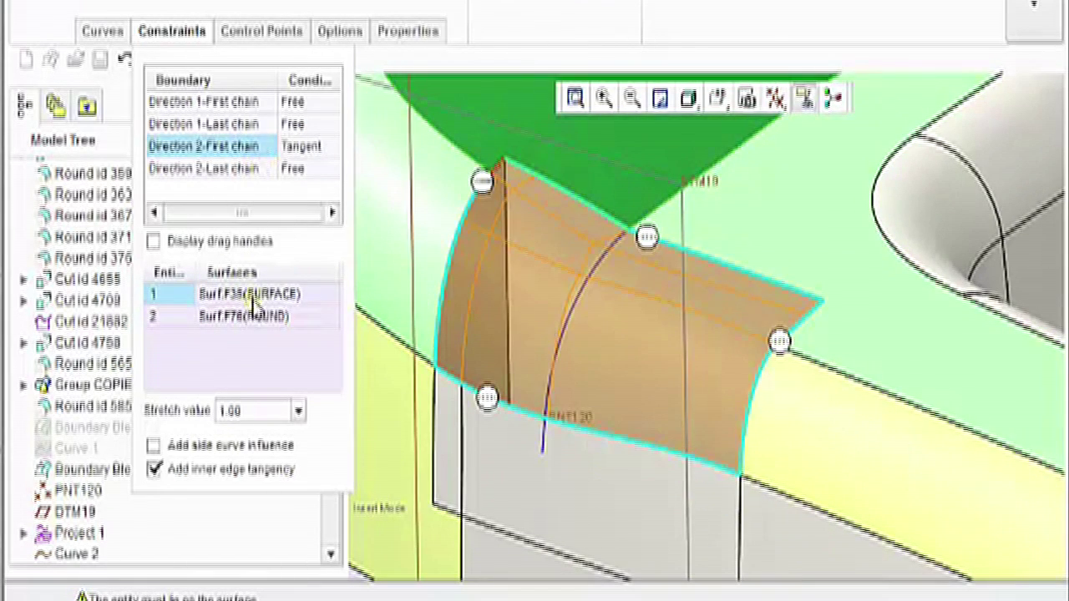
pyautogui.rightClick(780, 340)
pyautogui.click(826, 386)
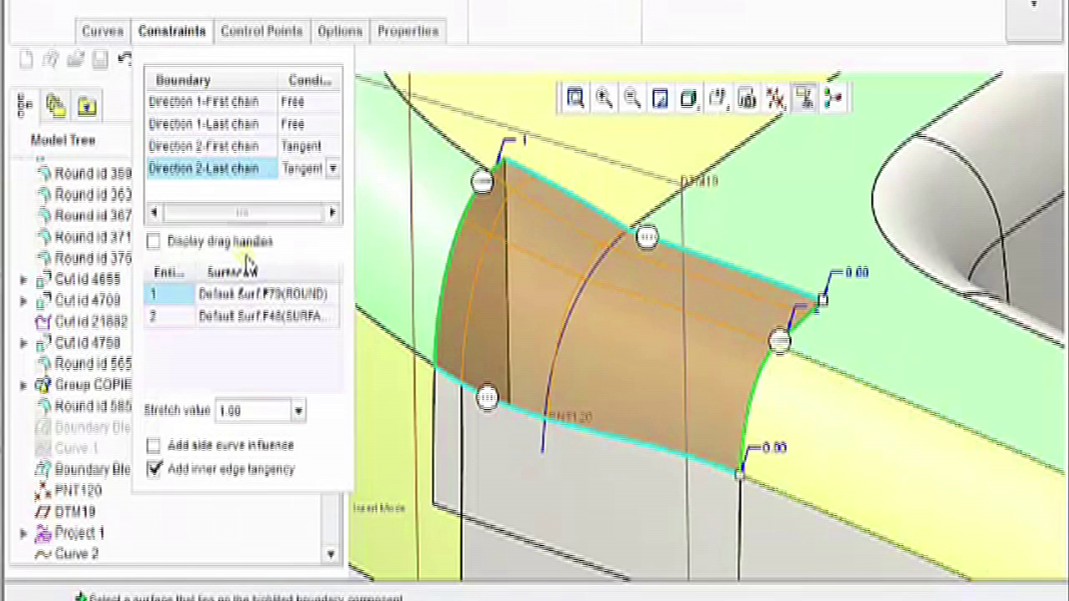
pyautogui.click(253, 293)
pyautogui.click(864, 347)
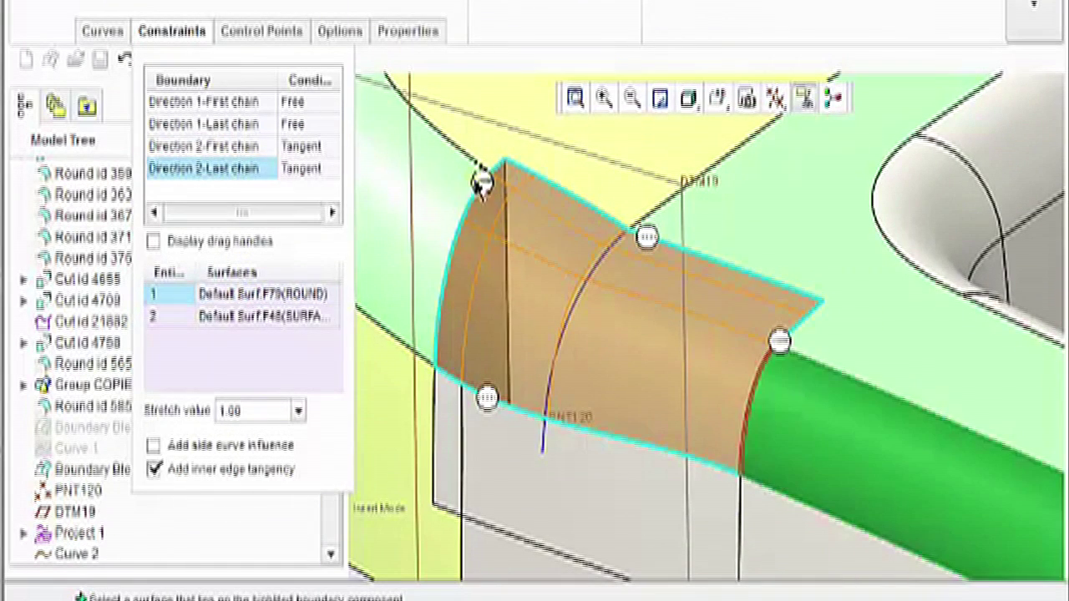
# Set the first direction's first chain to Tangent, referencing the yellow and green top surfaces for its two segments
pyautogui.rightClick(647, 239)
pyautogui.click(687, 288)
pyautogui.click(262, 300)
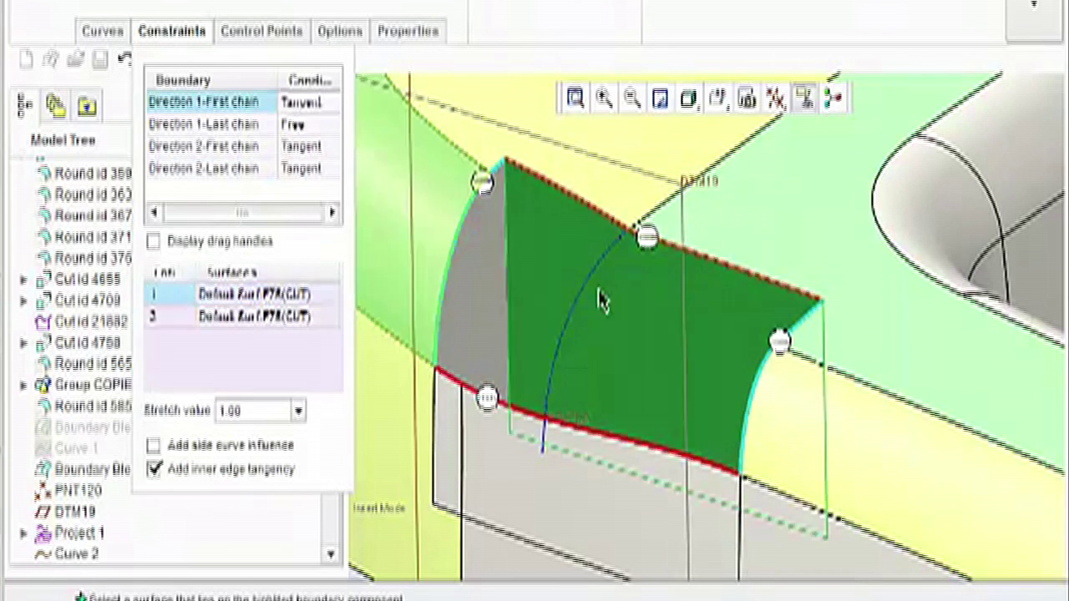
pyautogui.click(601, 189)
pyautogui.click(733, 219)
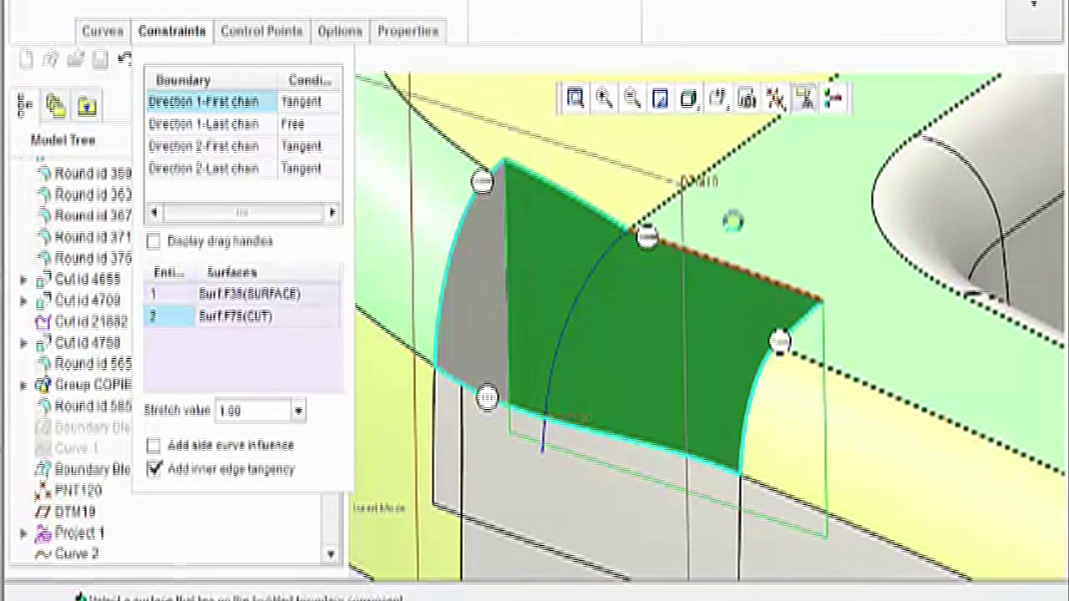
# Set the first direction's last chain to Tangent and complete the Boundary Blend
pyautogui.rightClick(493, 401)
pyautogui.click(527, 448)
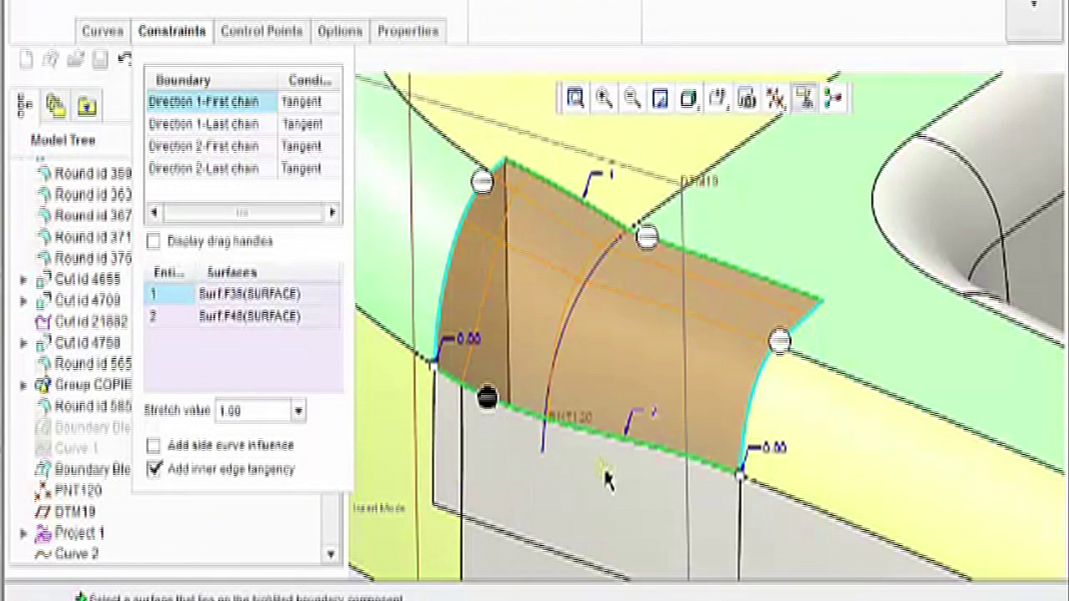
pyautogui.middleClick(558, 469)
# Redefine the new Boundary Blend, adding Curve 2 as an intermediate chain in the second direction
pyautogui.moveTo(542, 496); pyautogui.dragTo(524, 528, button='middle')
pyautogui.click(529, 539)
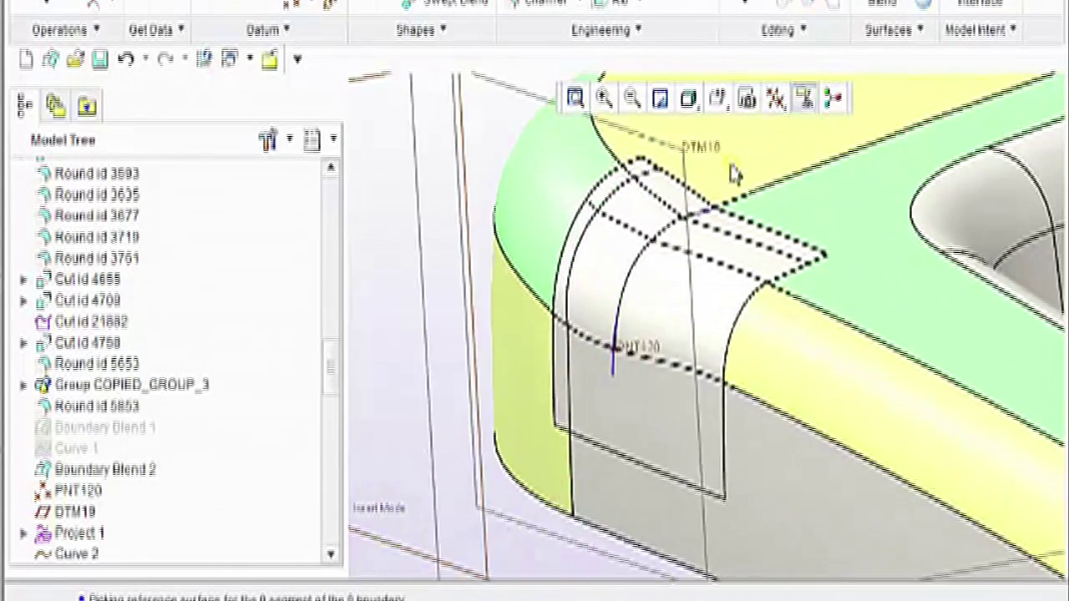
pyautogui.scroll(-3, 732, 167)
pyautogui.moveTo(734, 224); pyautogui.dragTo(715, 300, button='middle')
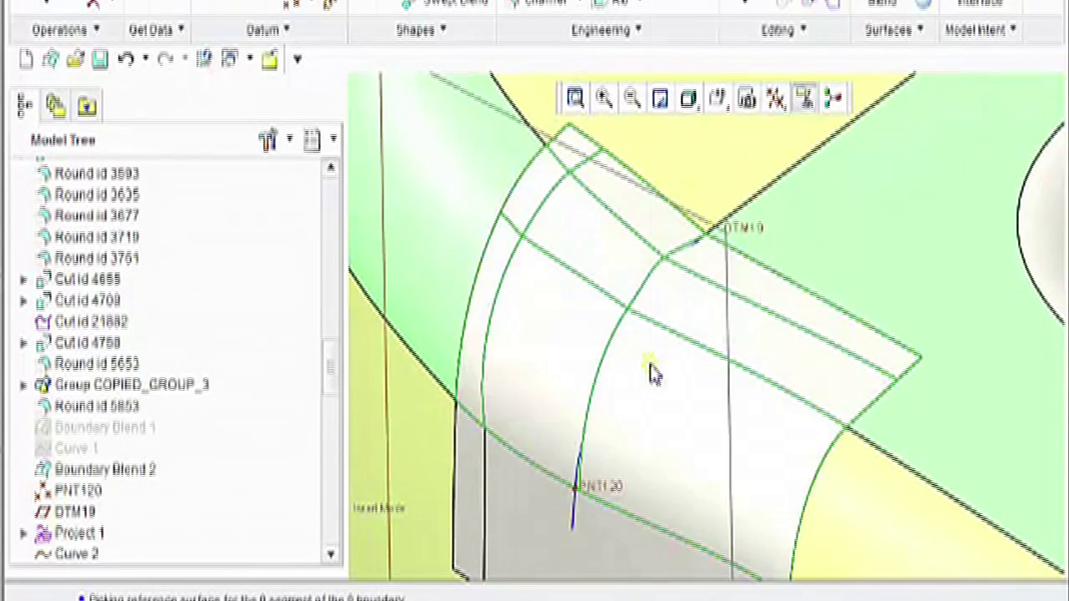
pyautogui.rightClick(650, 373)
pyautogui.click(740, 172)
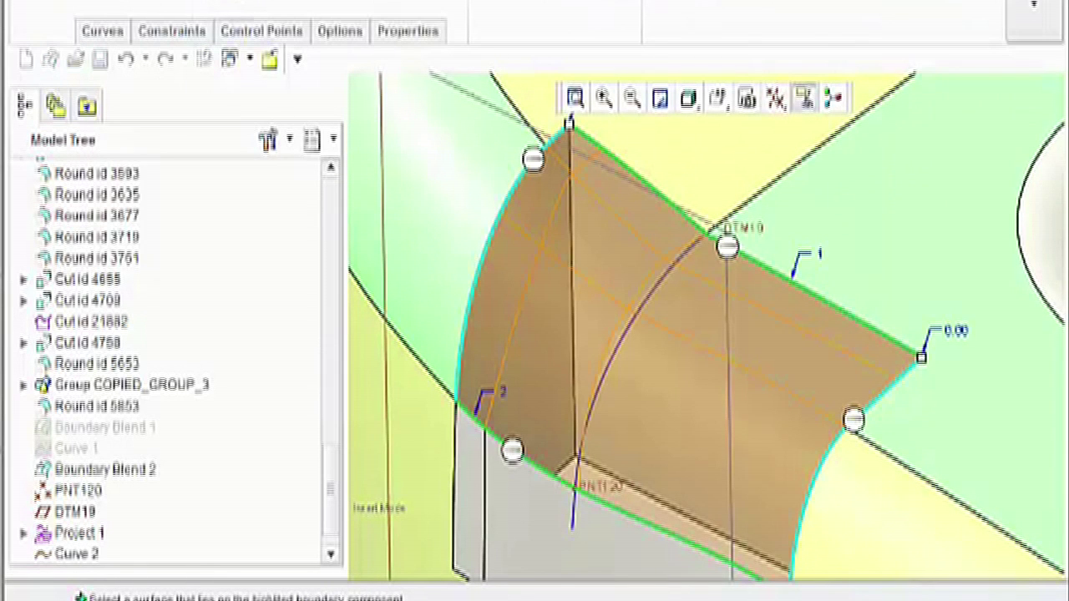
pyautogui.click(235, 4)
pyautogui.keyDown('ctrl'); pyautogui.click(639, 314); pyautogui.keyUp('ctrl')
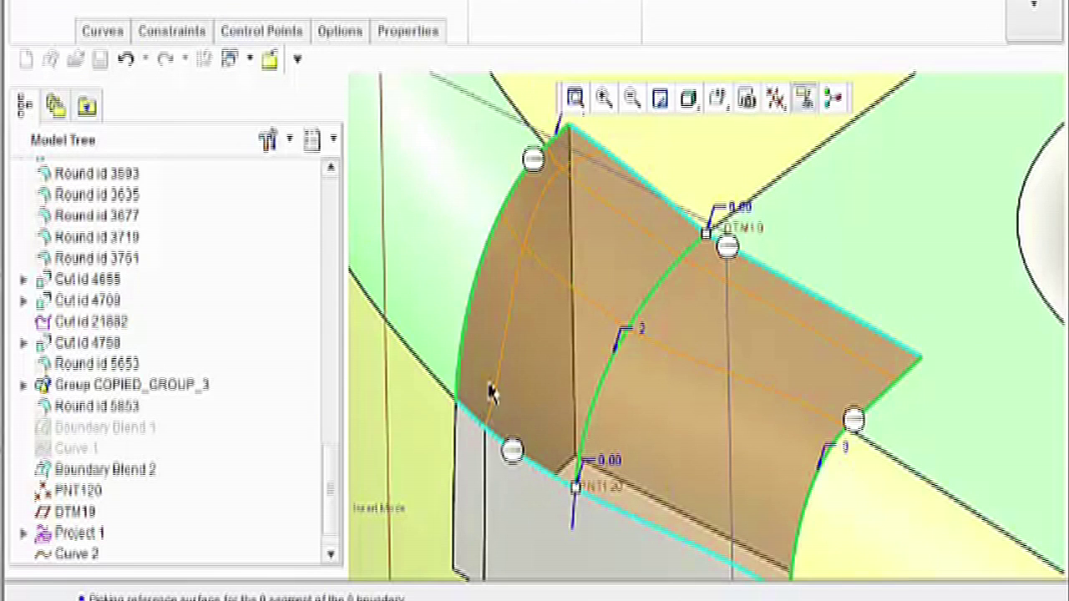
# Turn off inner edge tangency in the blend's constraints and complete the redefinition
pyautogui.click(170, 34)
pyautogui.click(155, 475)
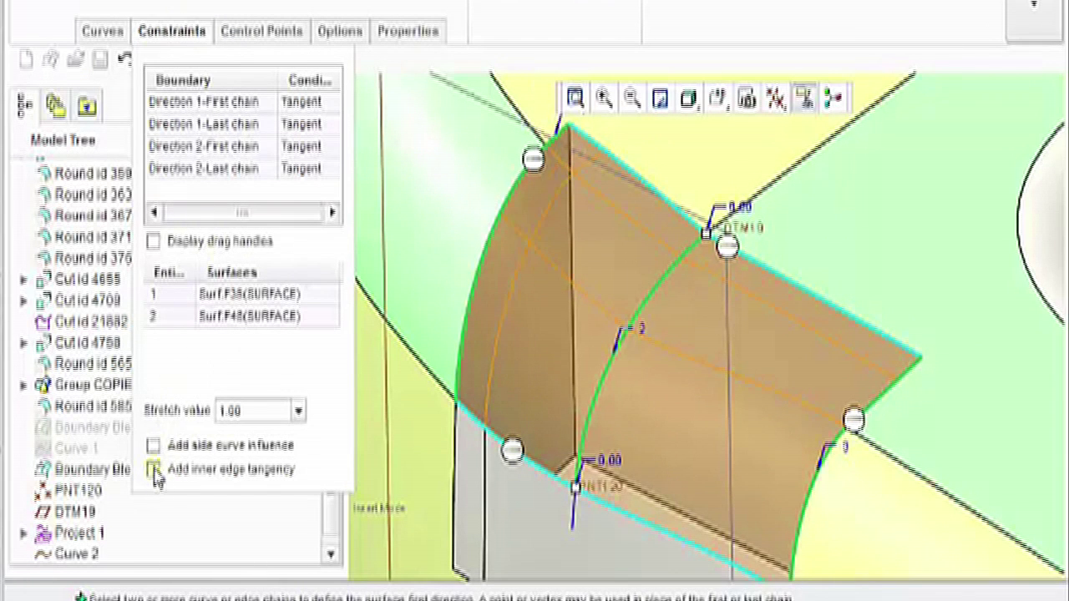
pyautogui.middleClick(600, 446)
pyautogui.middleClick(603, 450)
# Examine the blended corner patch along Curve 2 and where it meets the top surfaces
pyautogui.scroll(2, 603, 451)
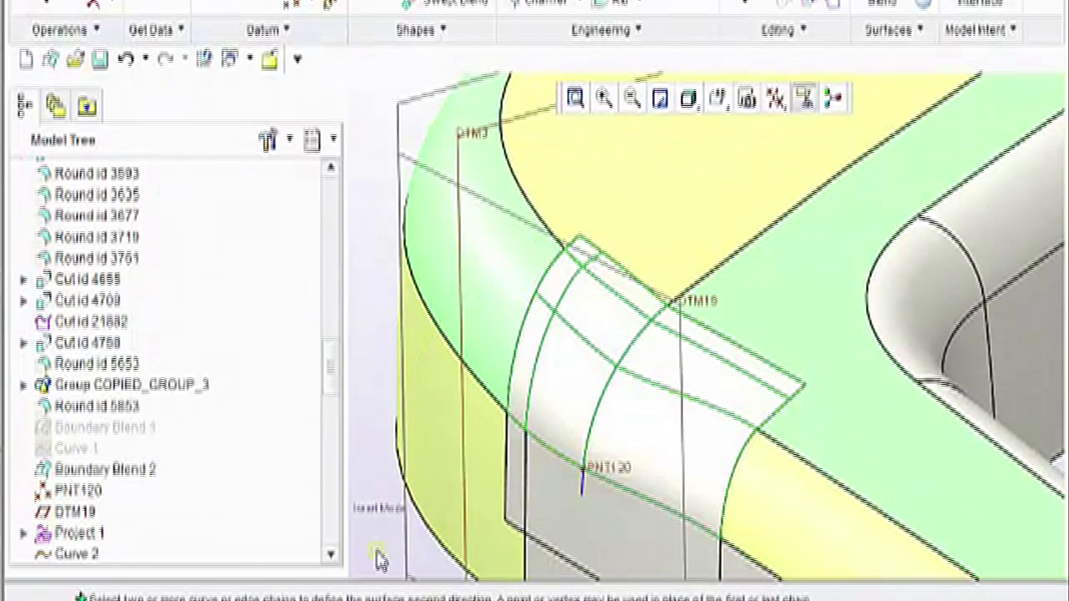
pyautogui.click(378, 553)
pyautogui.moveTo(388, 503)
pyautogui.mouseDown(button='middle')
pyautogui.moveTo(361, 479)
pyautogui.moveTo(381, 489)
pyautogui.moveTo(375, 475)
pyautogui.moveTo(410, 479)
pyautogui.moveTo(380, 494)
pyautogui.moveTo(429, 442)
pyautogui.moveTo(406, 400)
pyautogui.moveTo(429, 406)
pyautogui.moveTo(394, 420)
pyautogui.mouseUp(button='middle')
pyautogui.scroll(-4, 535, 292)
pyautogui.keyDown('shift'); pyautogui.moveTo(503, 269); pyautogui.dragTo(581, 373, button='middle'); pyautogui.keyUp('shift')
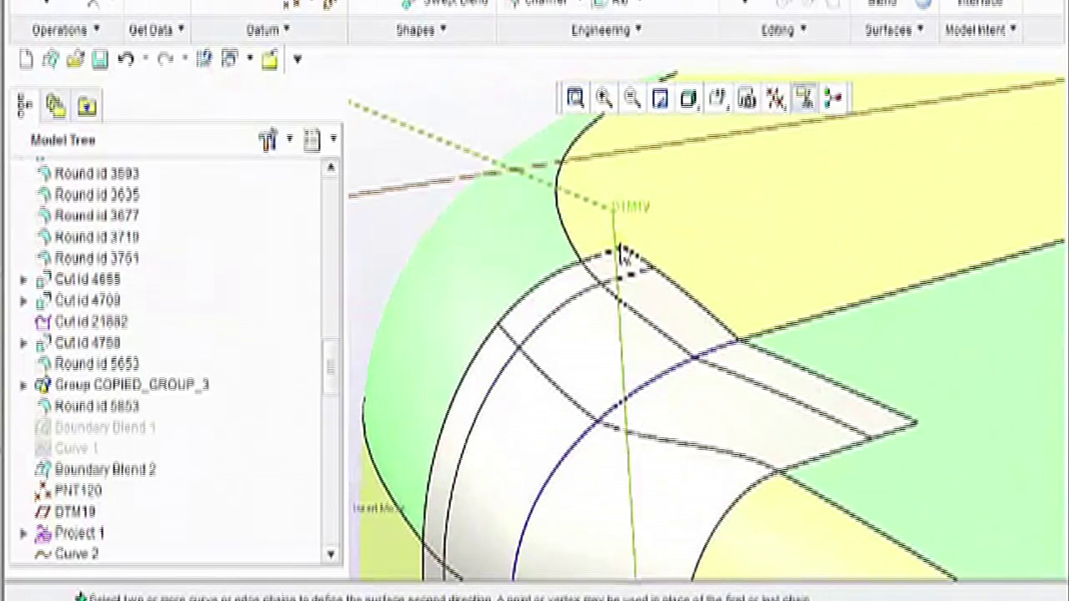